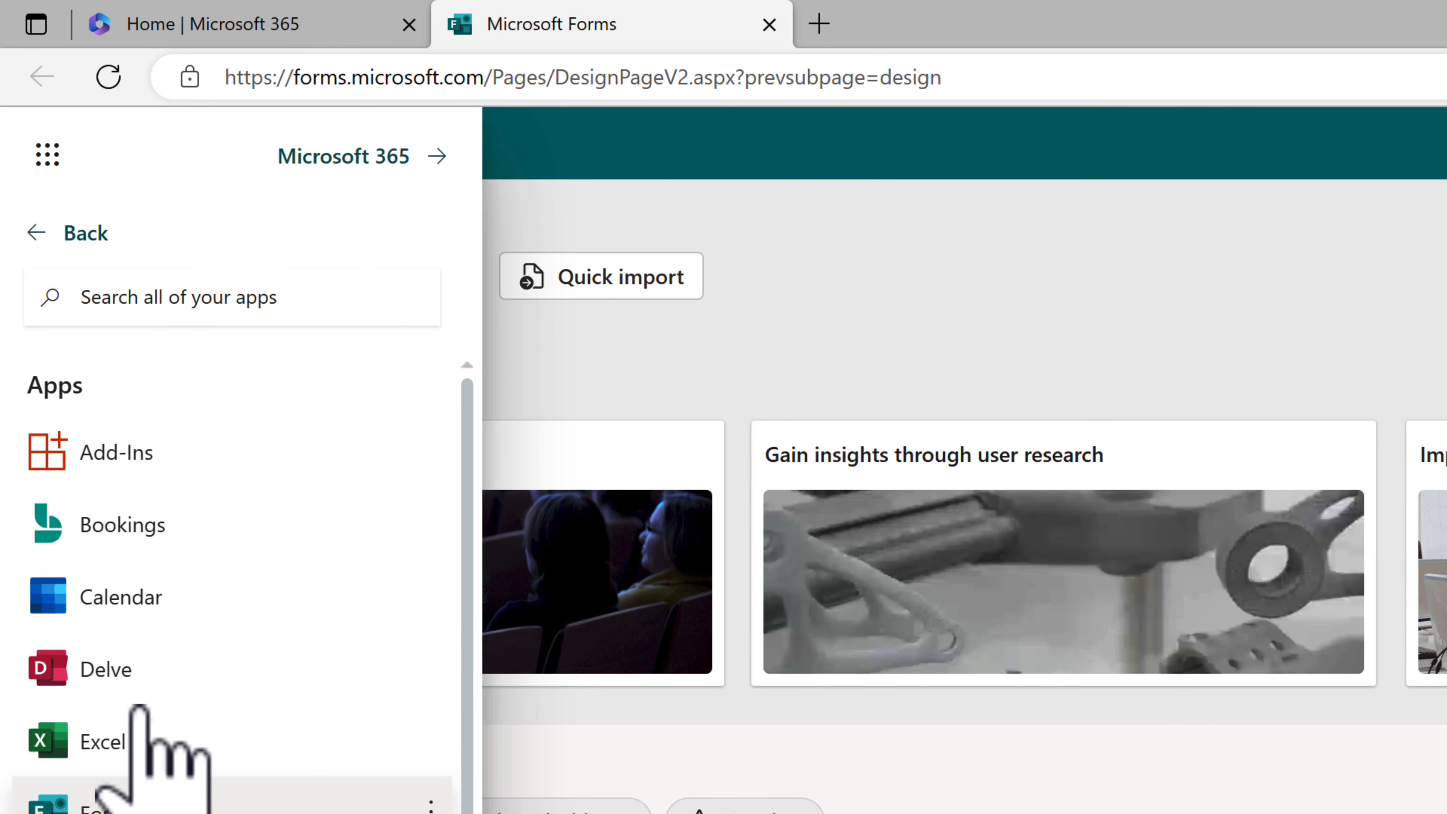
- Create a new form from the Employee satisfaction survey template in the template gallery
{"action": "left_click", "coordinate": [840, 162]}
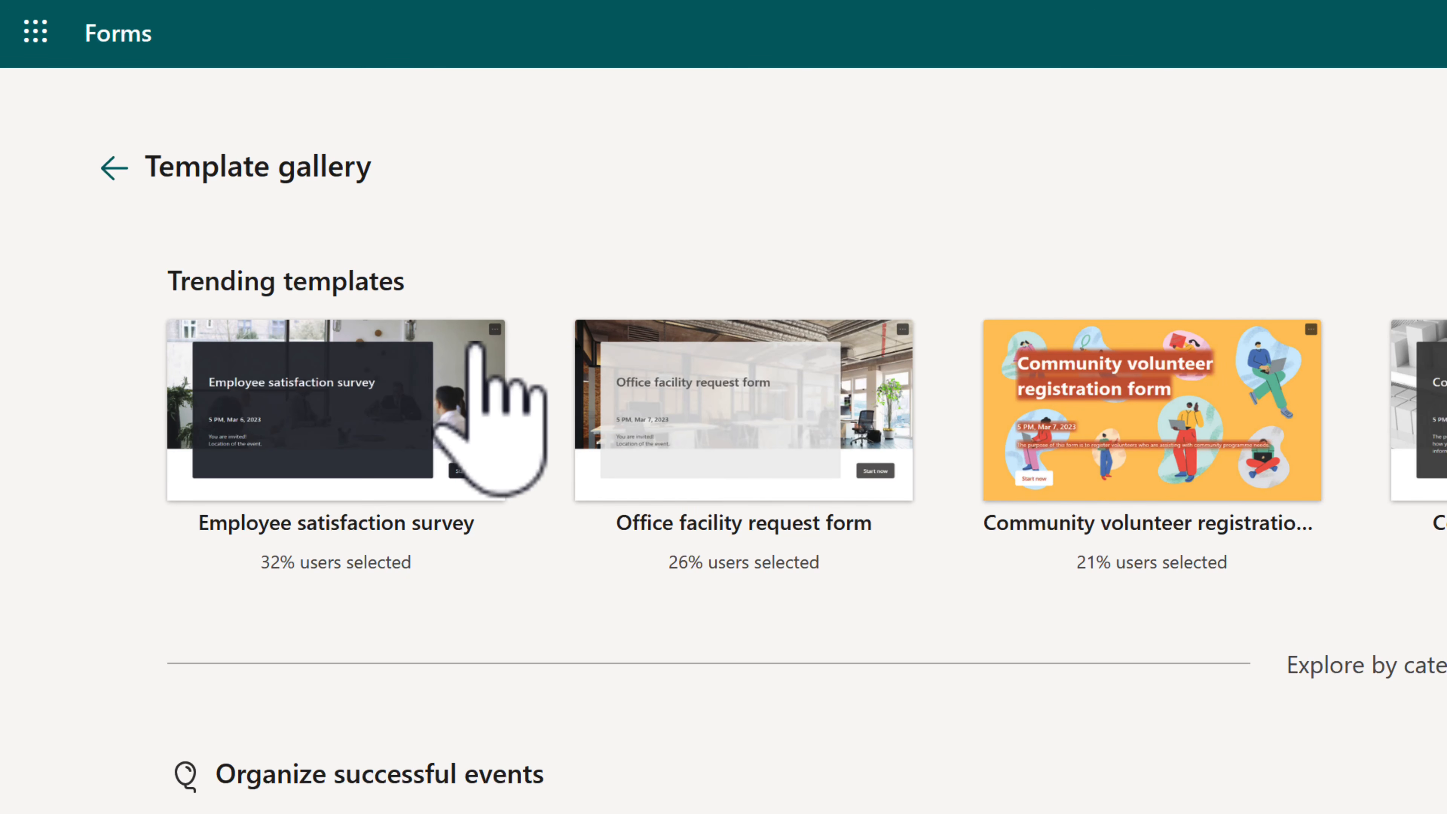
{"action": "left_click", "coordinate": [484, 321]}
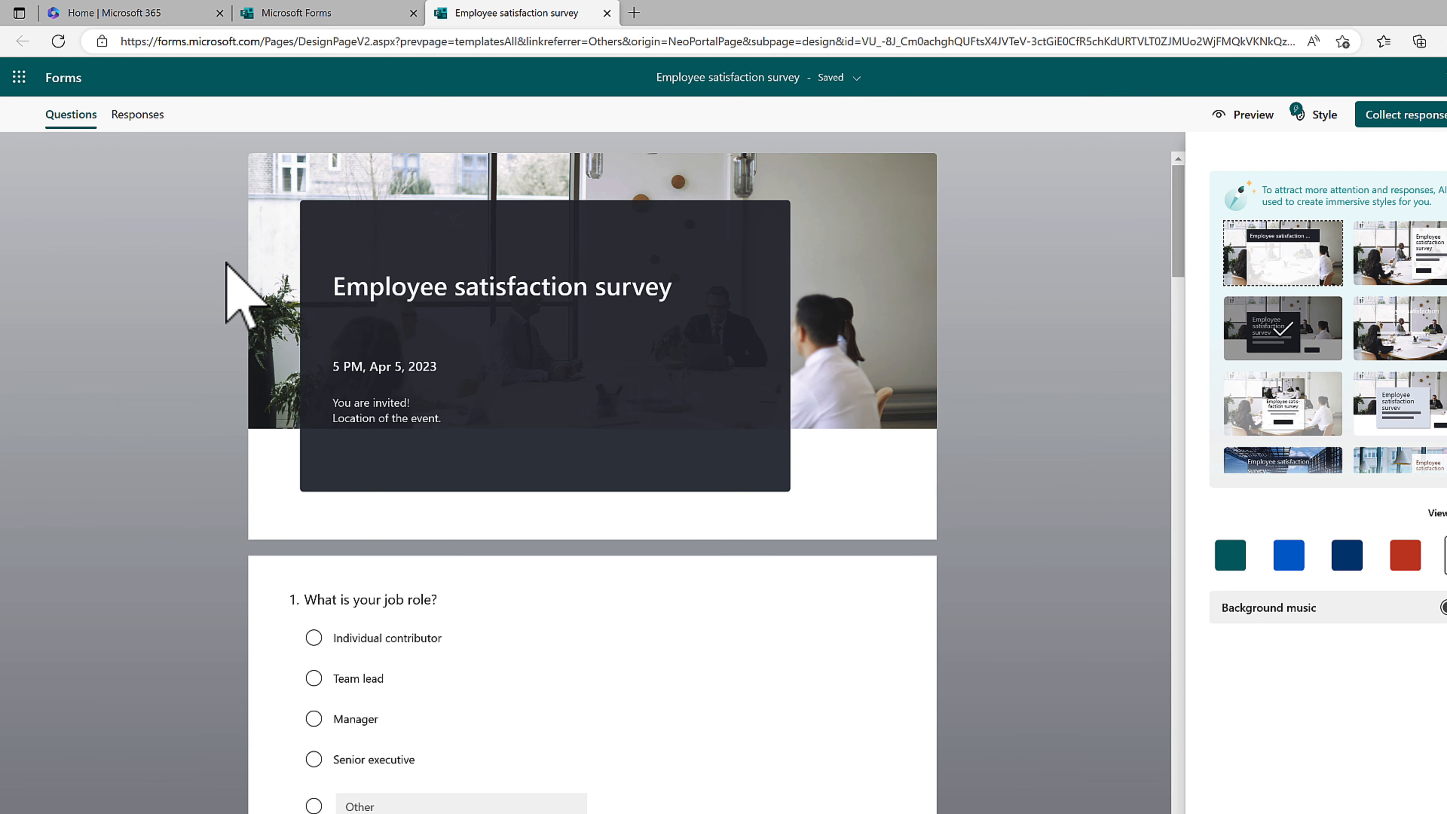
- Check the form's title and save status, and review the survey questions supplied by the template
{"action": "left_click", "coordinate": [856, 78]}
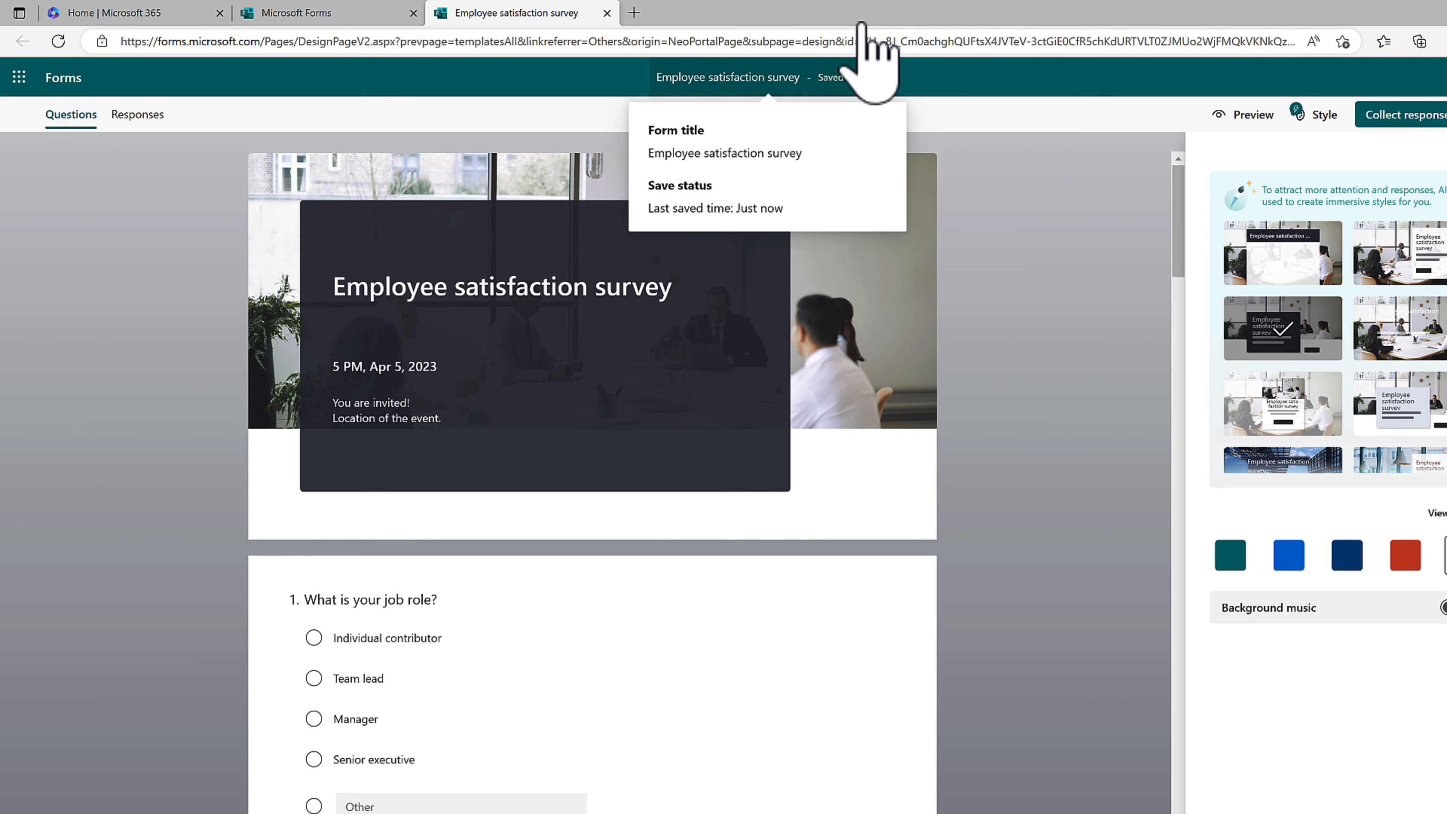
{"action": "left_click", "coordinate": [209, 170]}
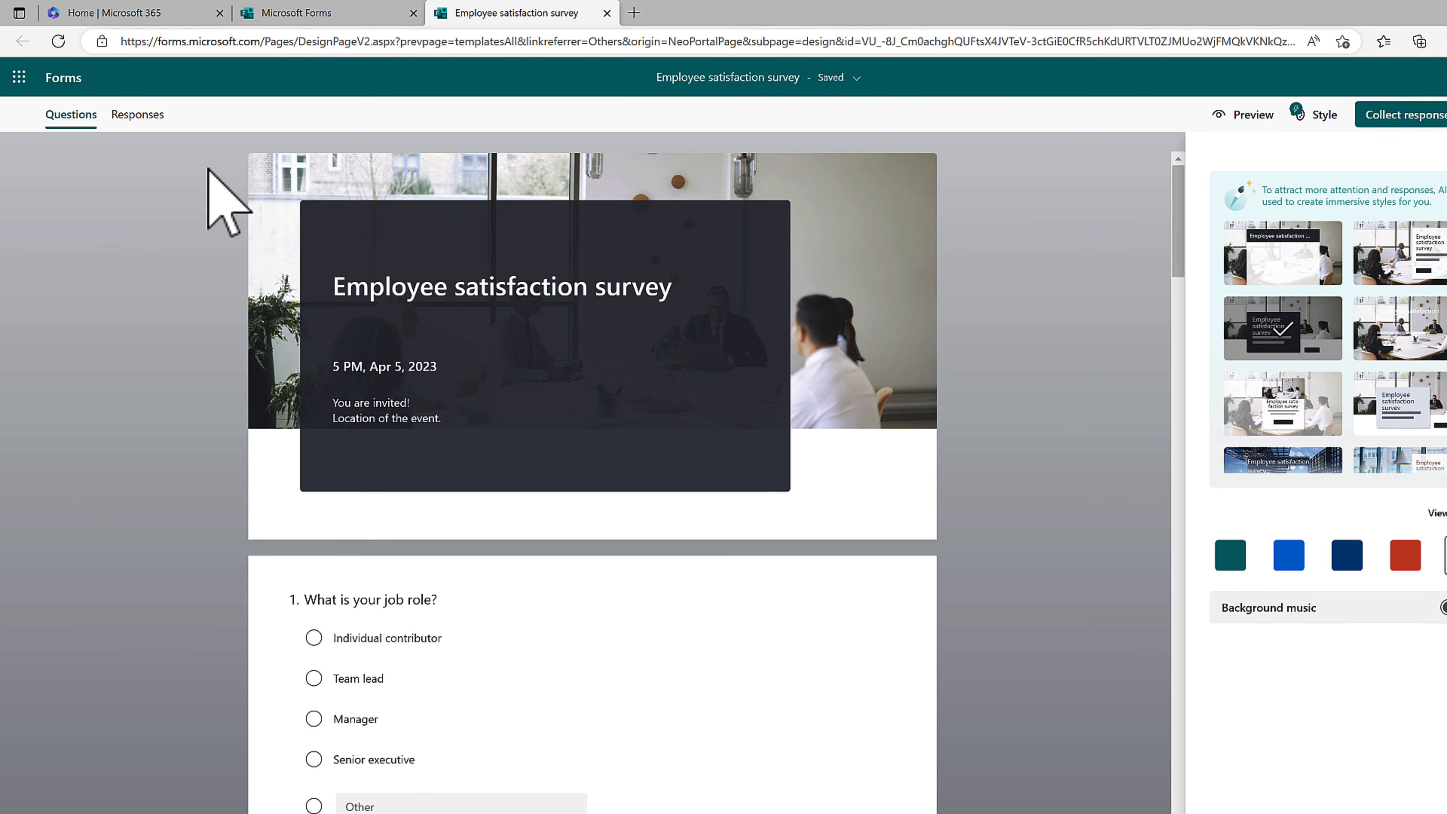
{"action": "scroll", "coordinate": [208, 188], "scroll_direction": "down", "scroll_amount": 3}
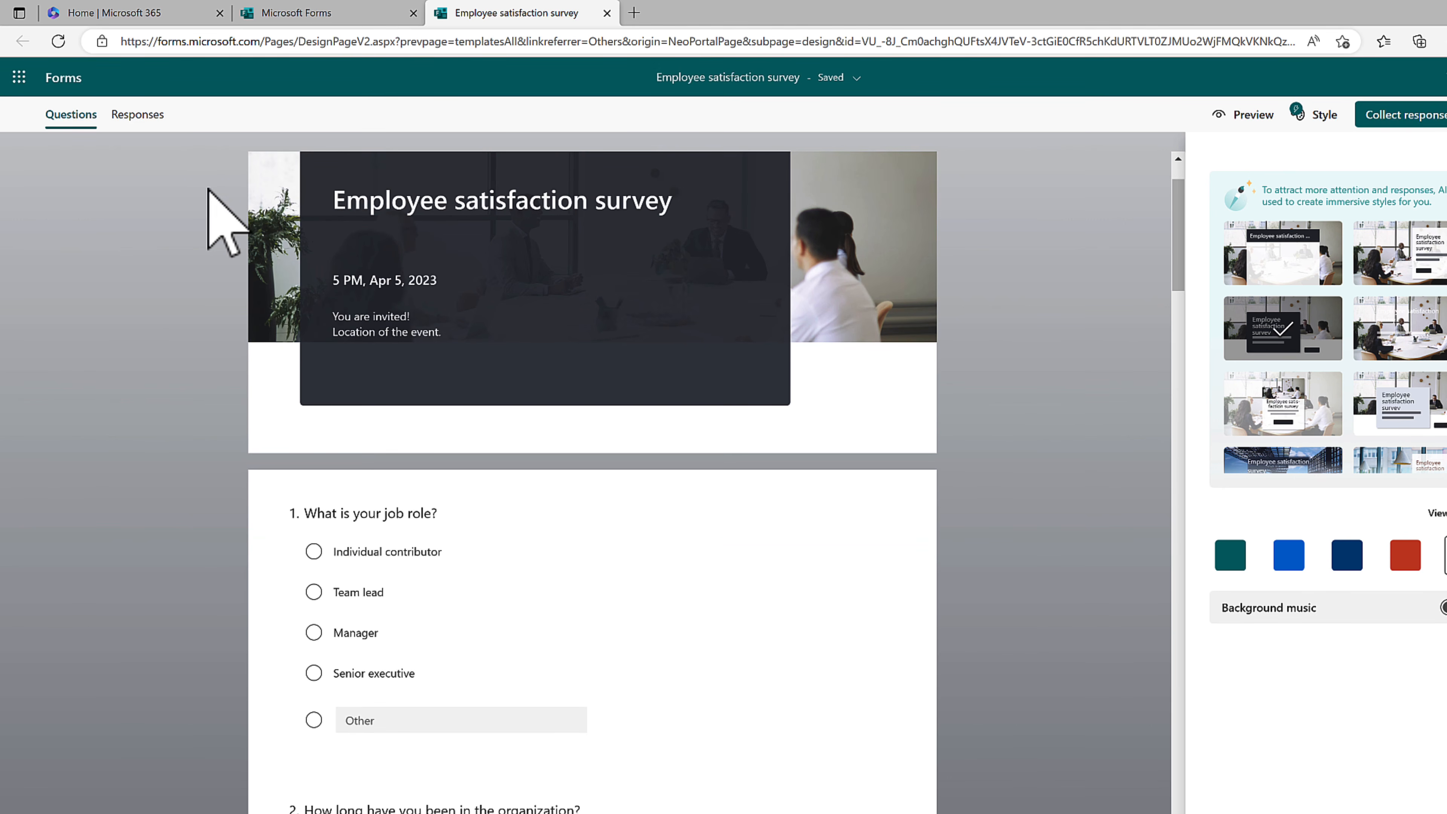
{"action": "scroll", "coordinate": [208, 188], "scroll_direction": "down", "scroll_amount": 5}
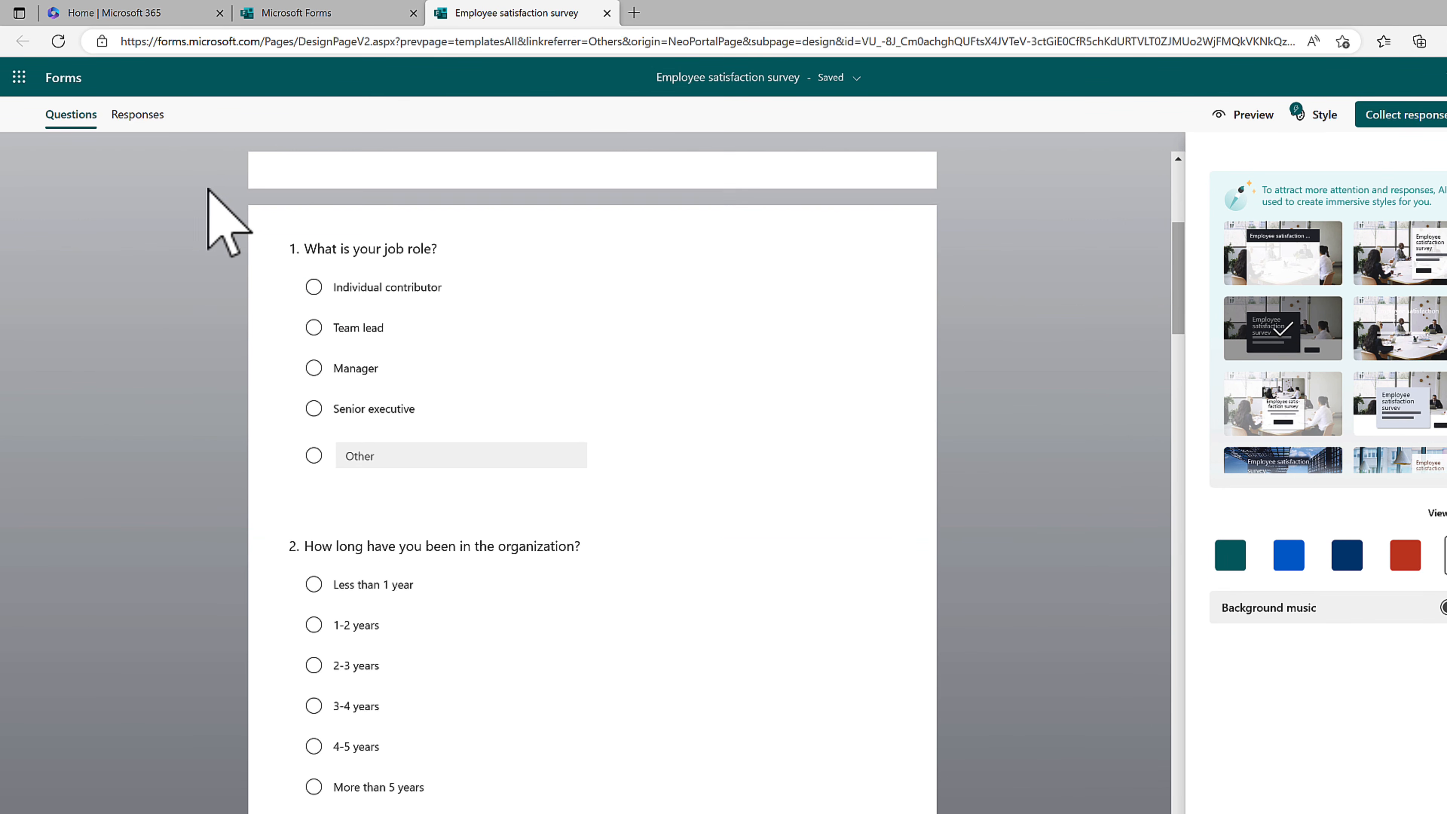
{"action": "scroll", "coordinate": [208, 190], "scroll_direction": "down", "scroll_amount": 5}
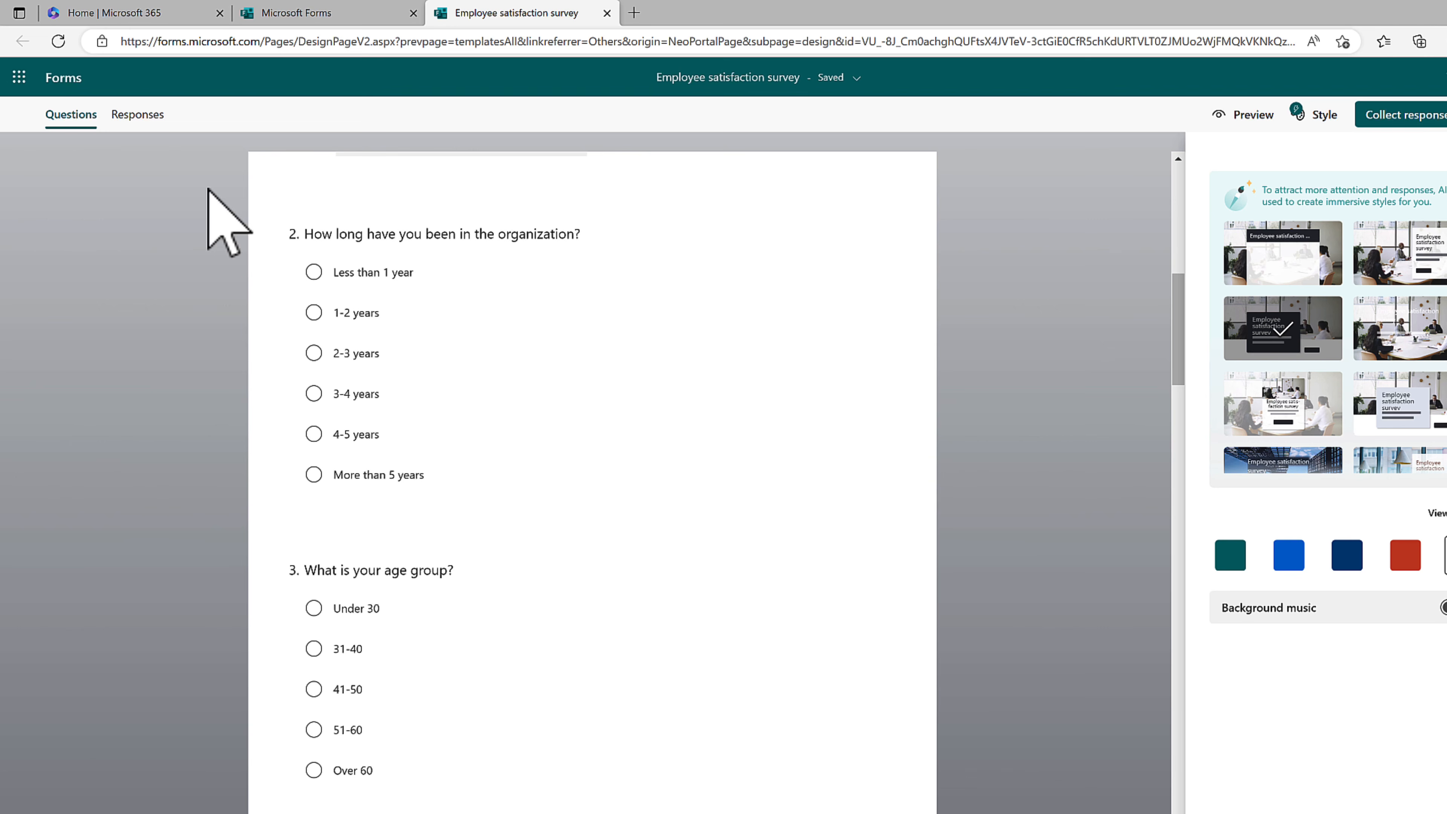
{"action": "scroll", "coordinate": [208, 190], "scroll_direction": "down", "scroll_amount": 12}
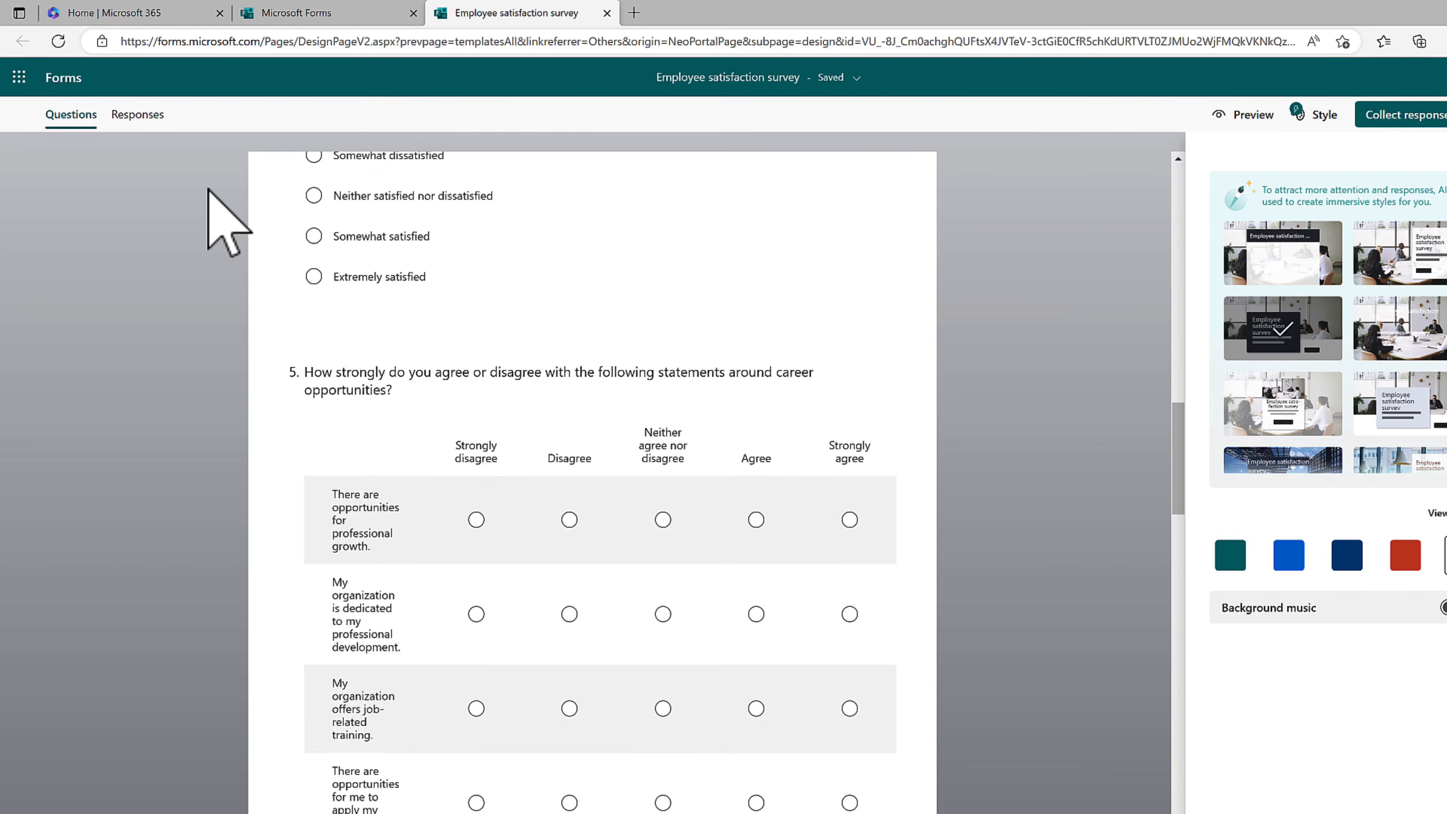
{"action": "scroll", "coordinate": [208, 190], "scroll_direction": "down", "scroll_amount": 10}
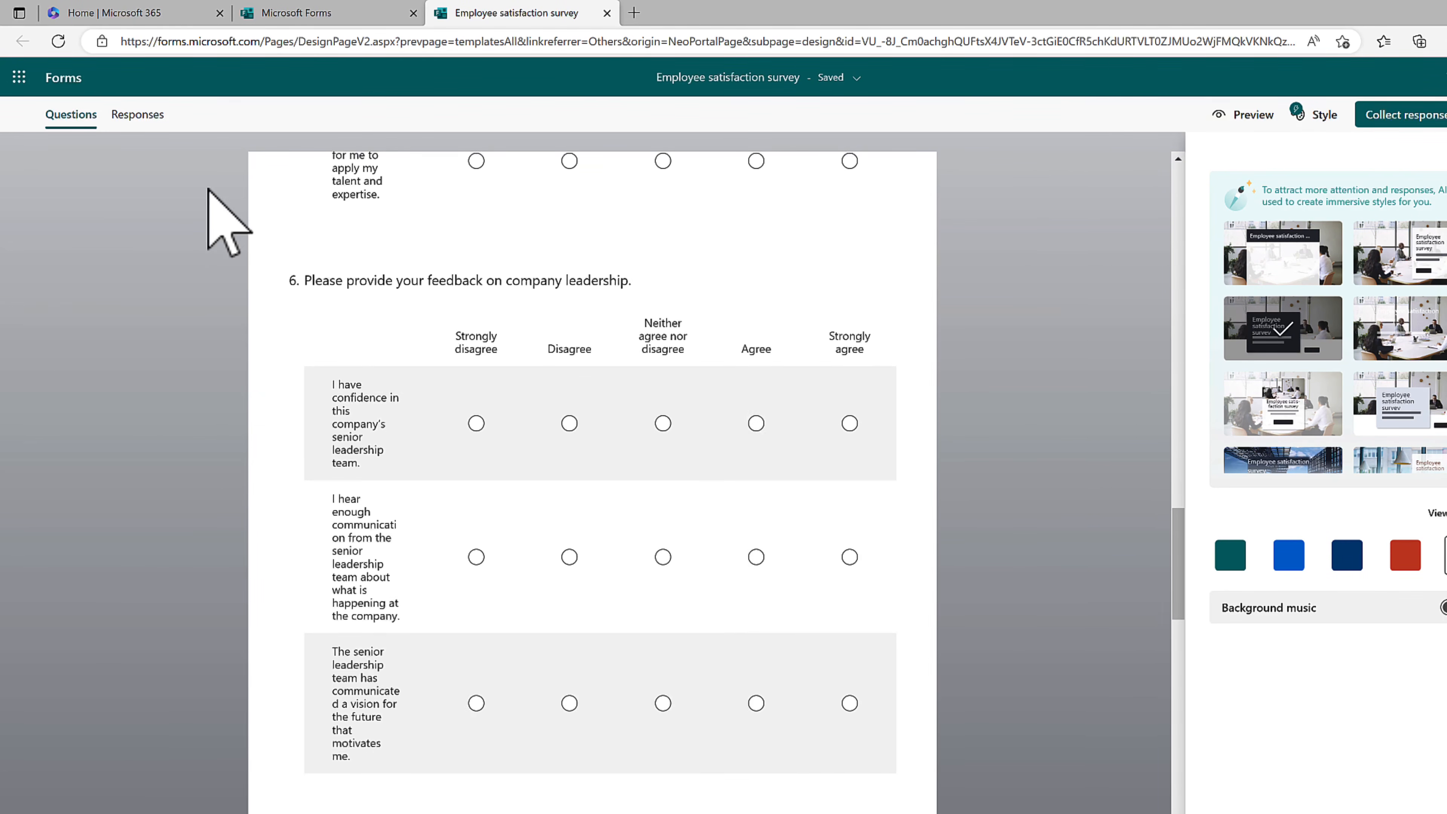
{"action": "scroll", "coordinate": [209, 220], "scroll_direction": "up", "scroll_amount": 20}
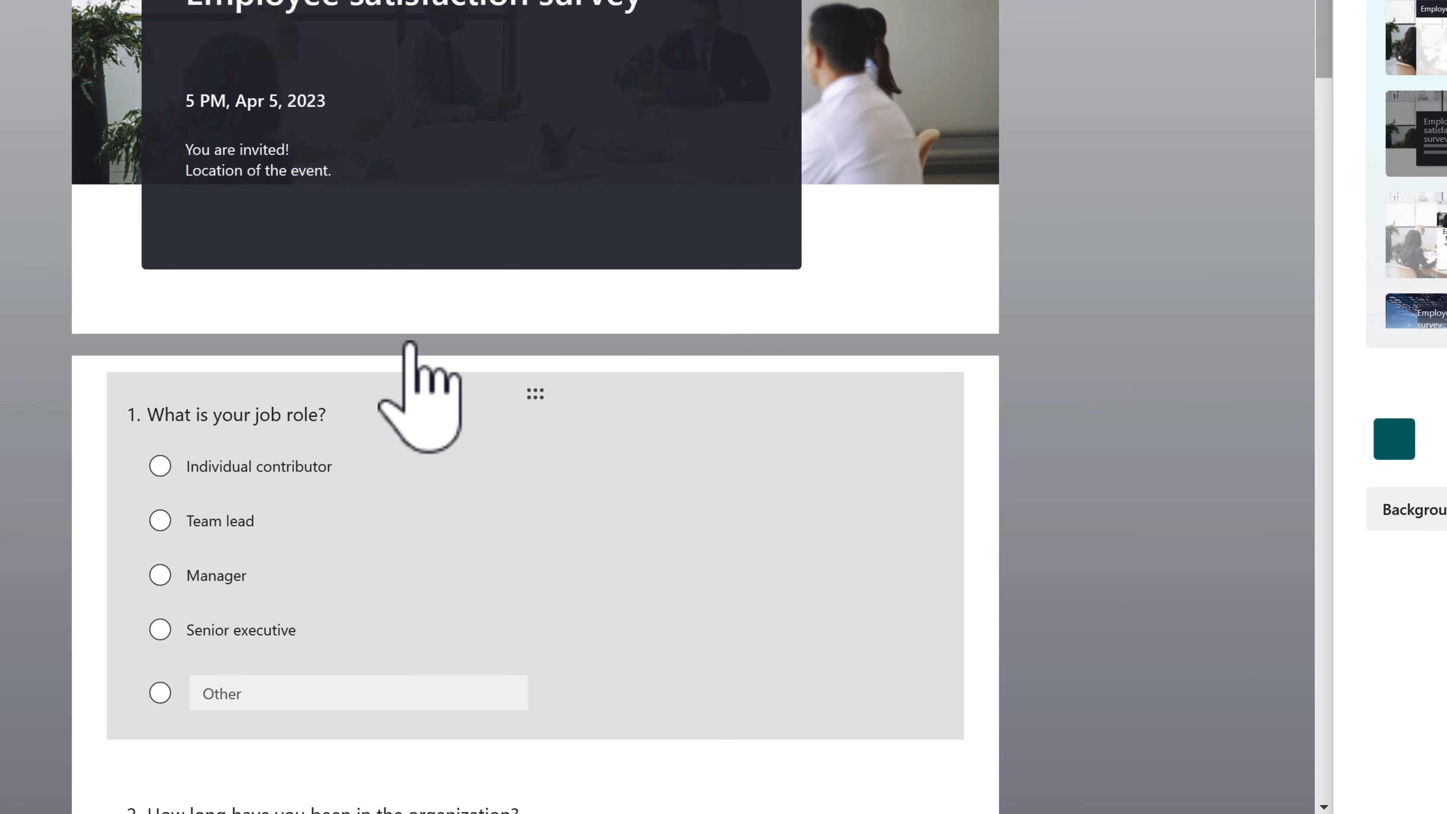
- Add a "Director" option to the job role question and order it between Manager and Senior executive
{"action": "left_click", "coordinate": [411, 364]}
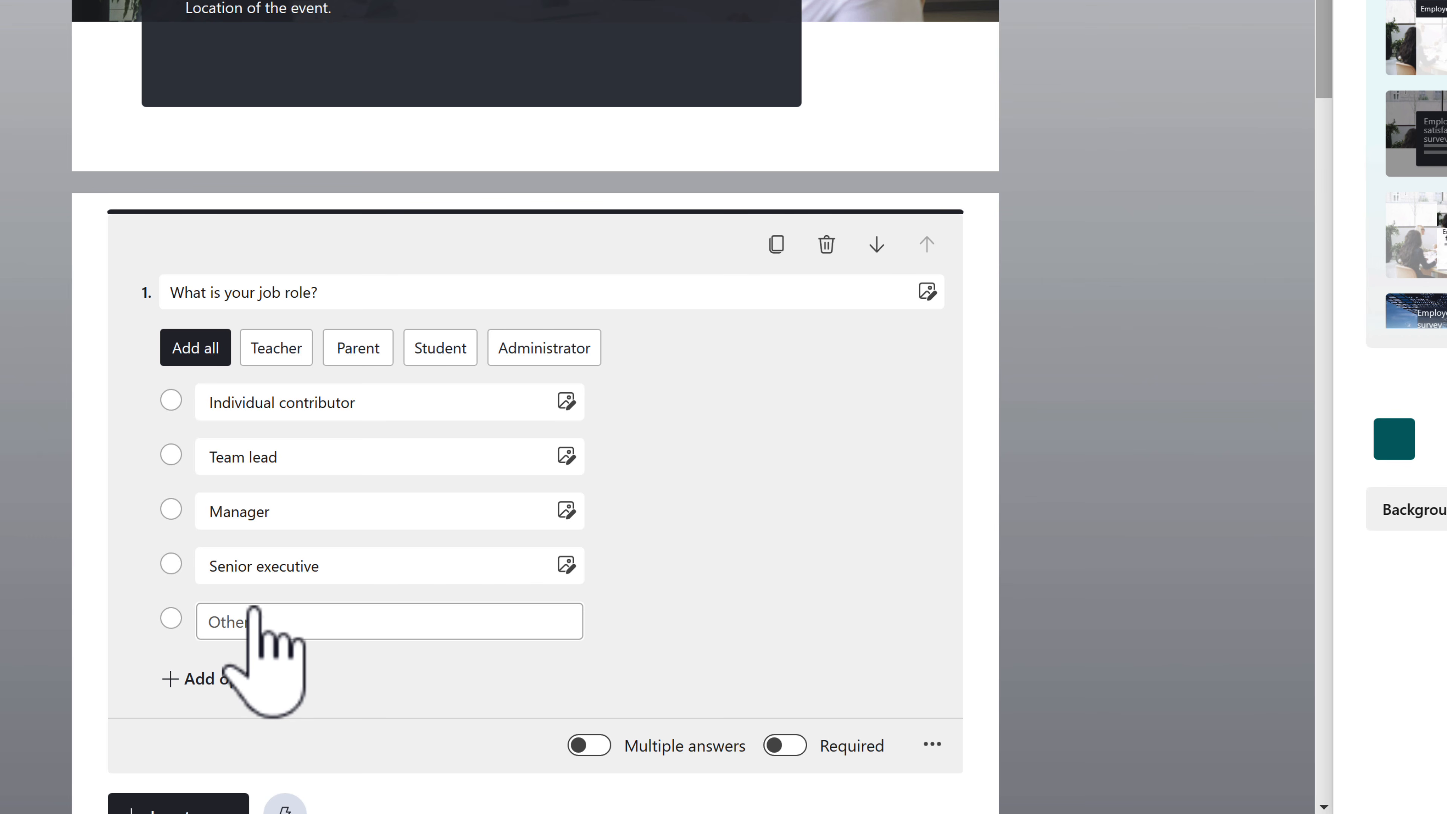
{"action": "left_click", "coordinate": [254, 679]}
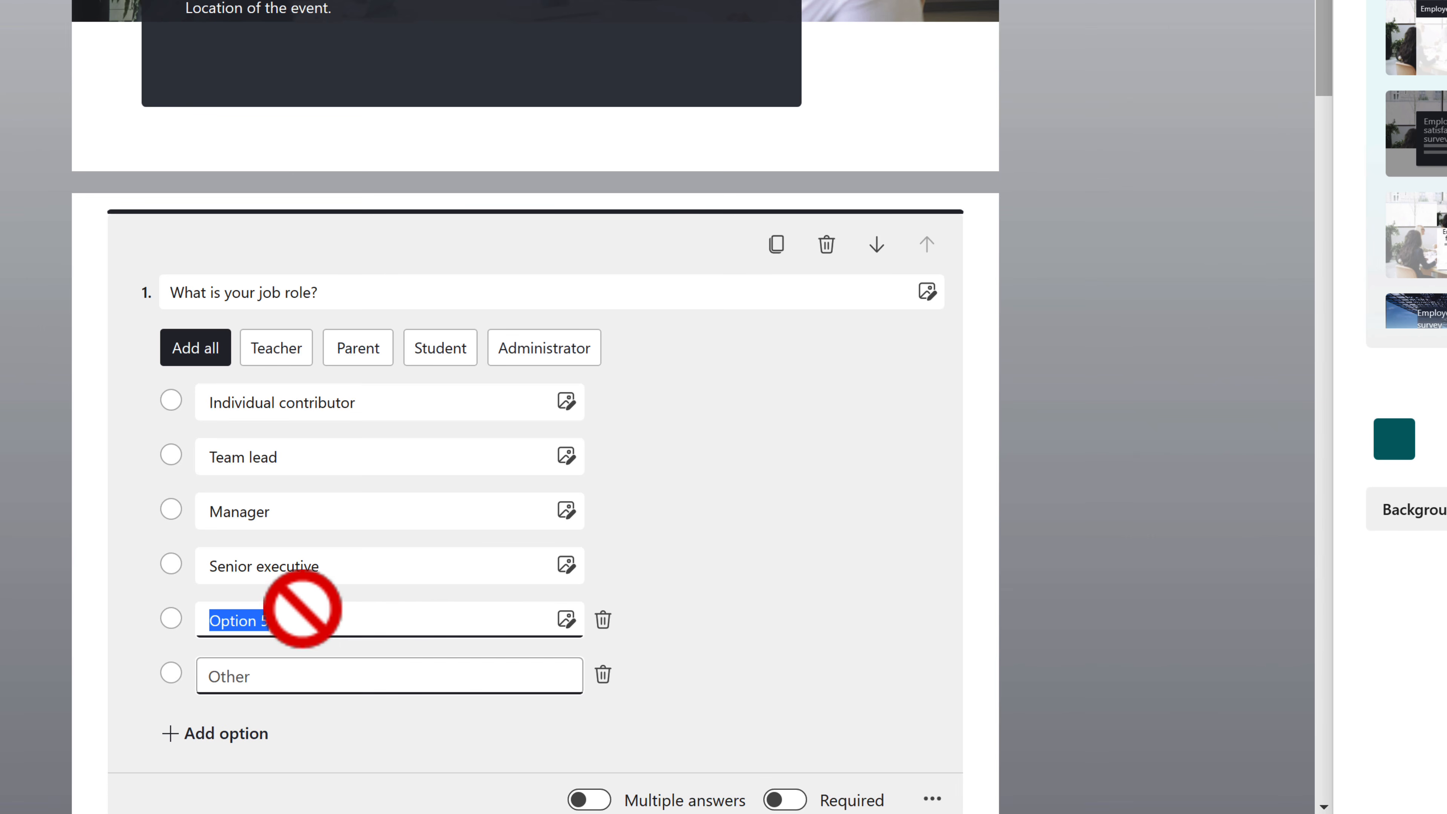
{"action": "type", "text": "Director"}
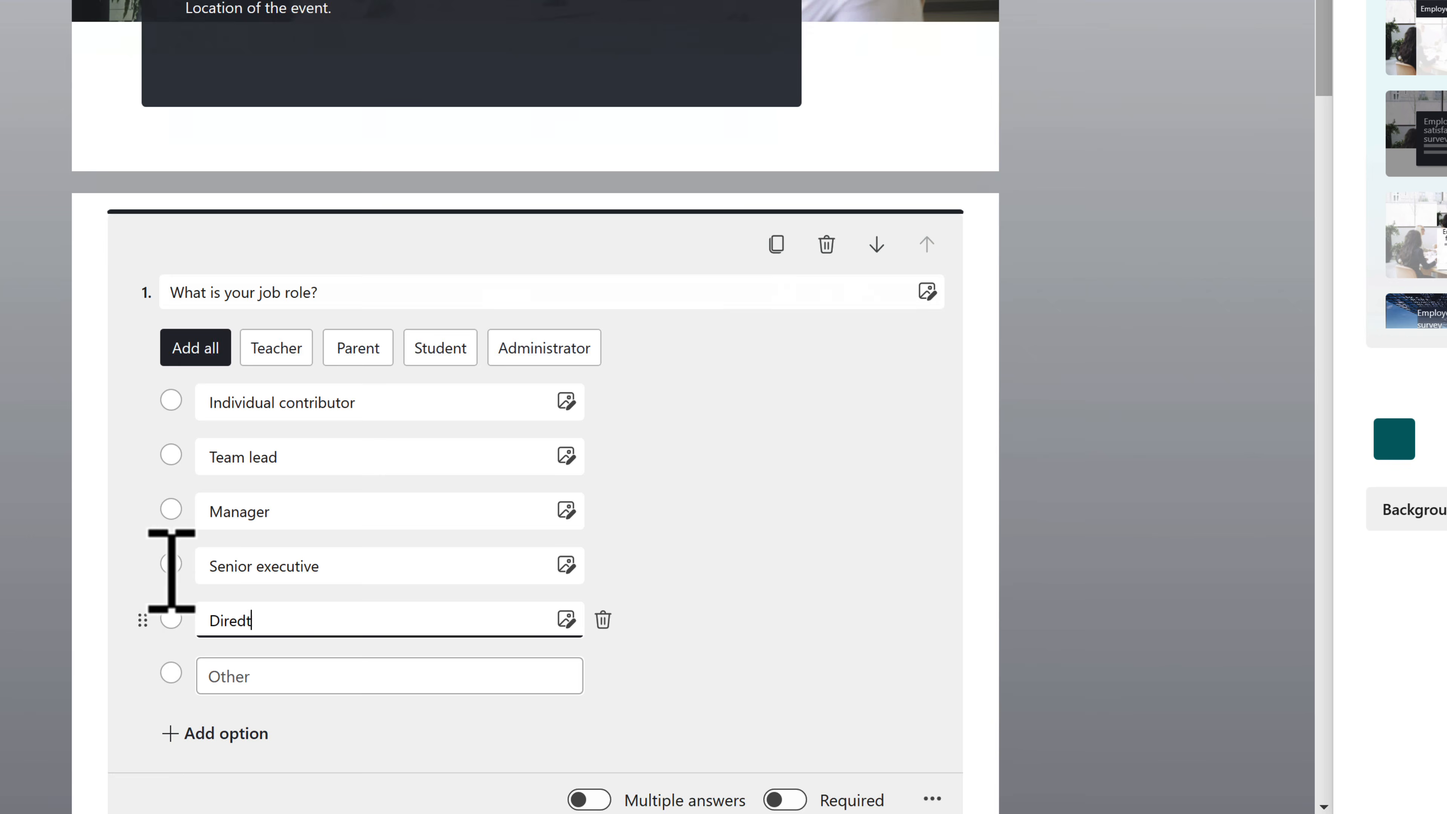
{"action": "left_click", "coordinate": [119, 545]}
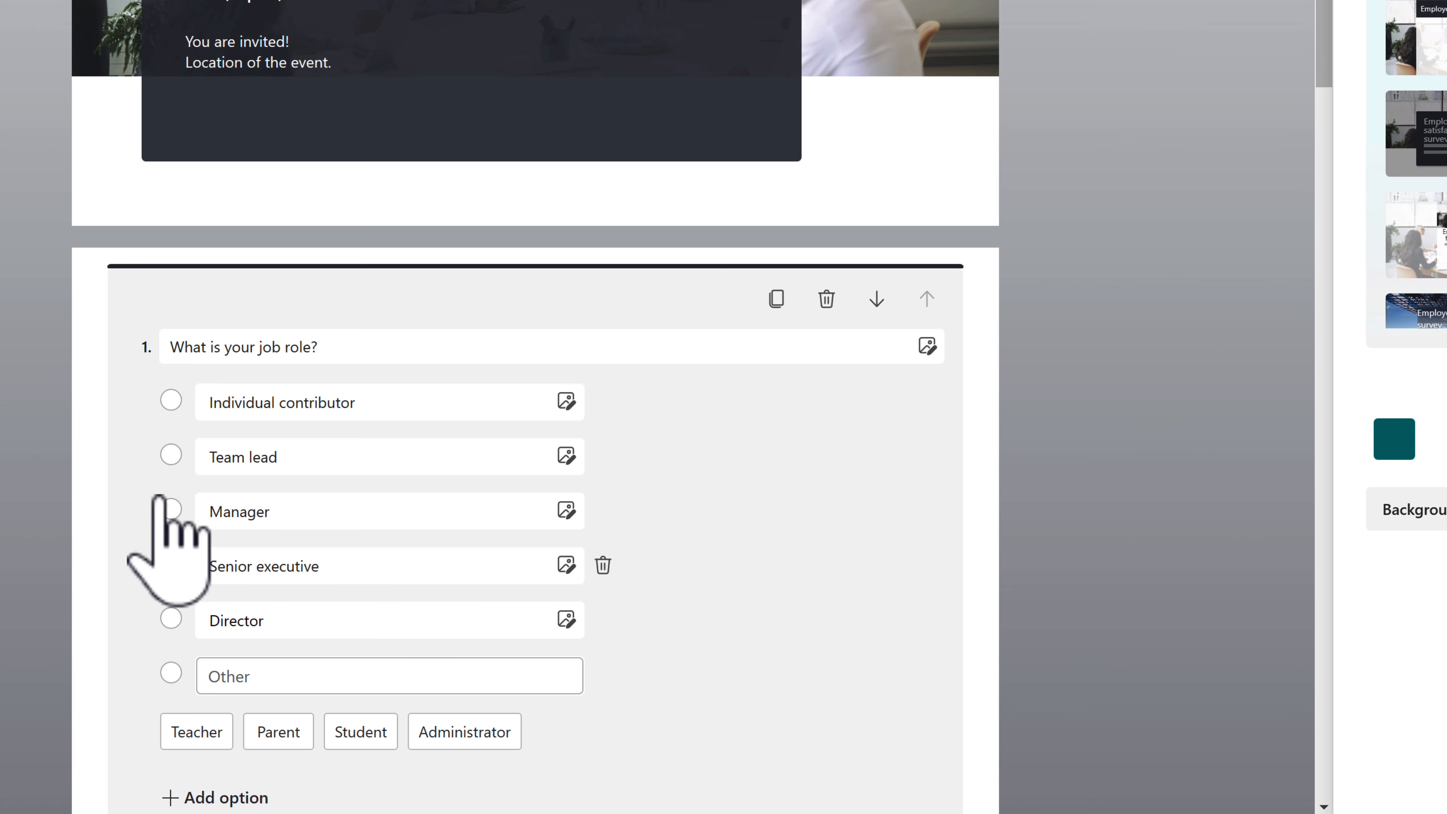
{"action": "left_click_drag", "start_coordinate": [158, 494], "coordinate": [155, 556]}
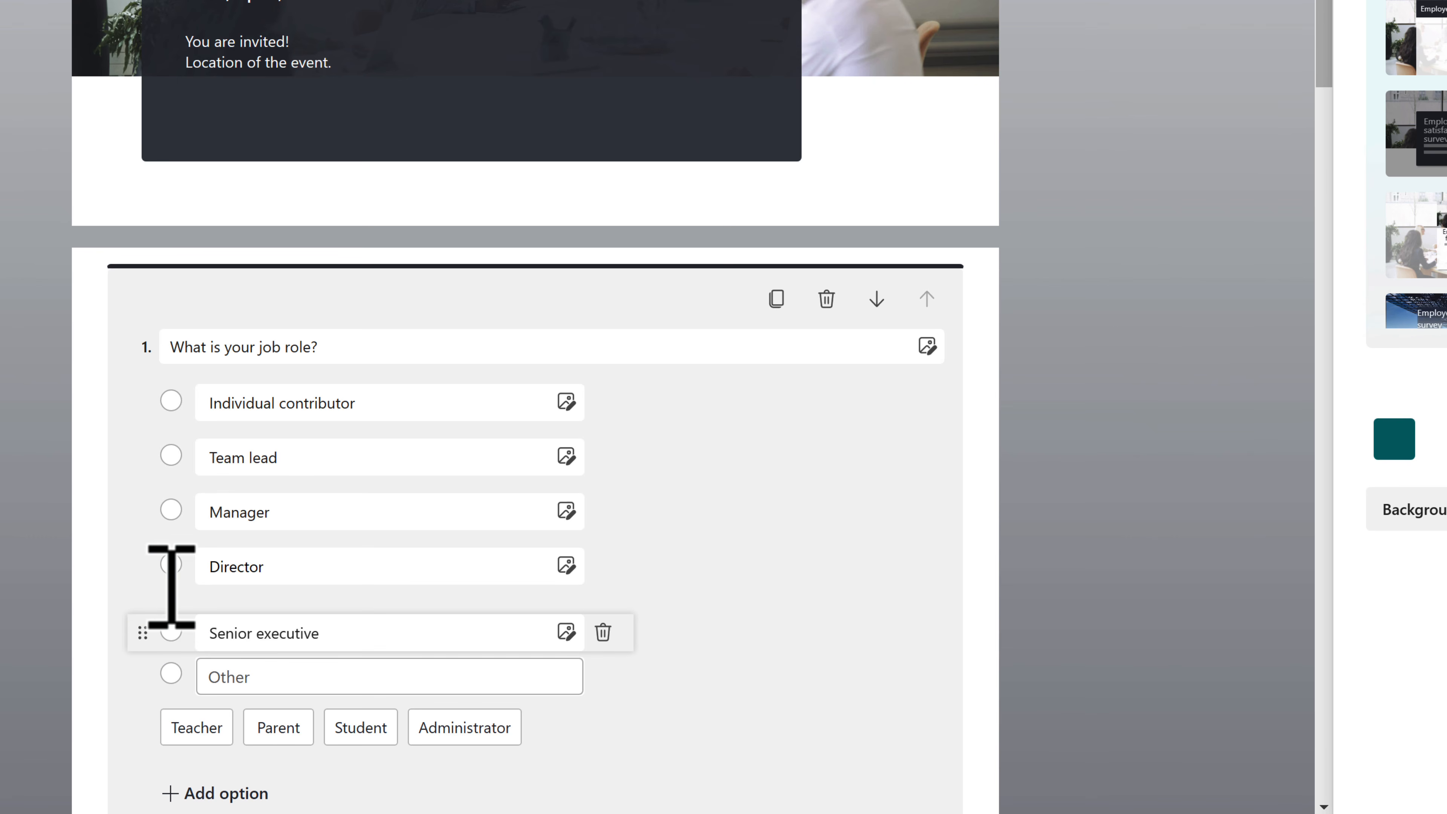
{"action": "left_click", "coordinate": [96, 512]}
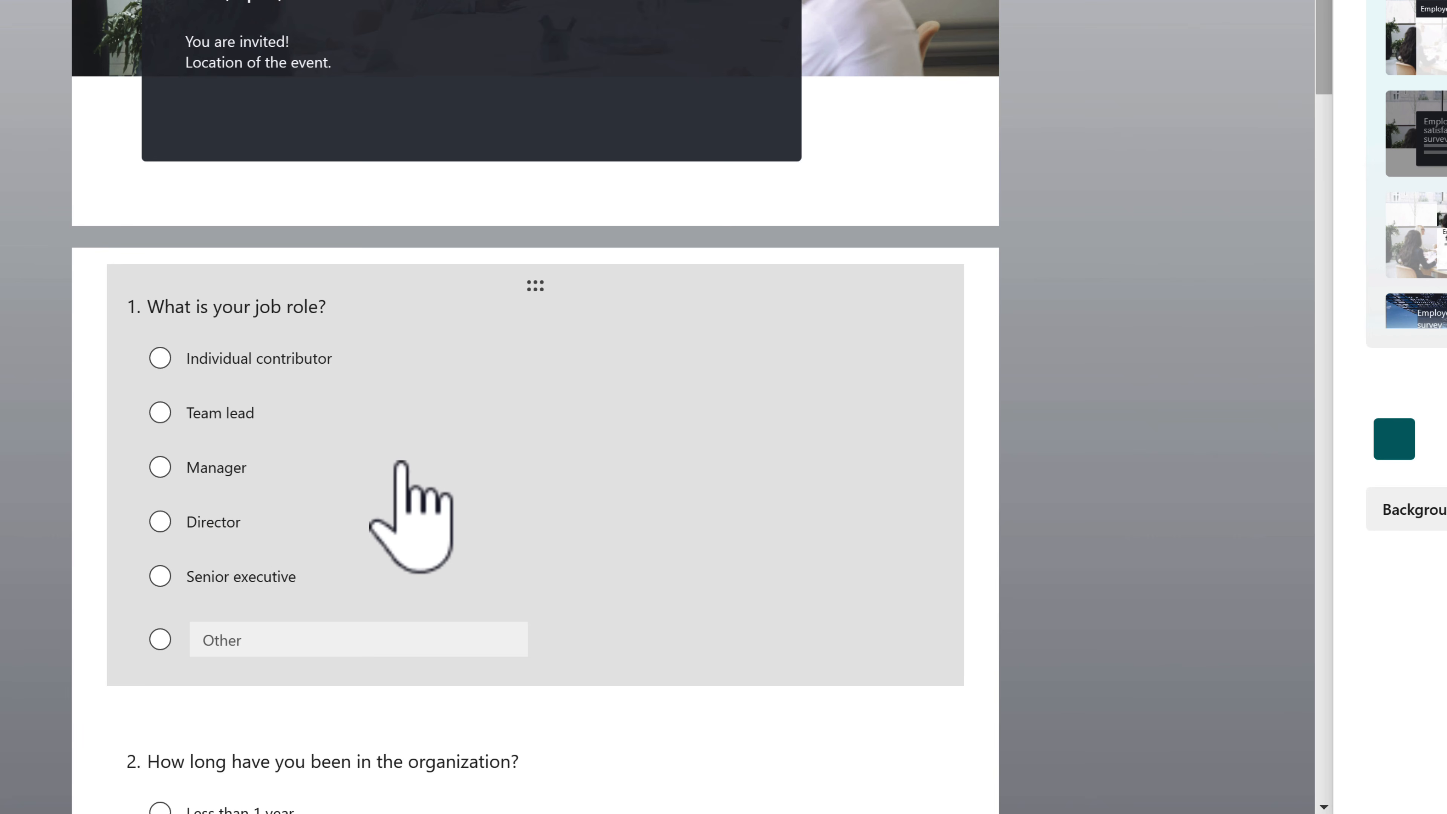
- Make the job role question required and give it the subtitle "This is your official job role within the company"
{"action": "left_click", "coordinate": [467, 444]}
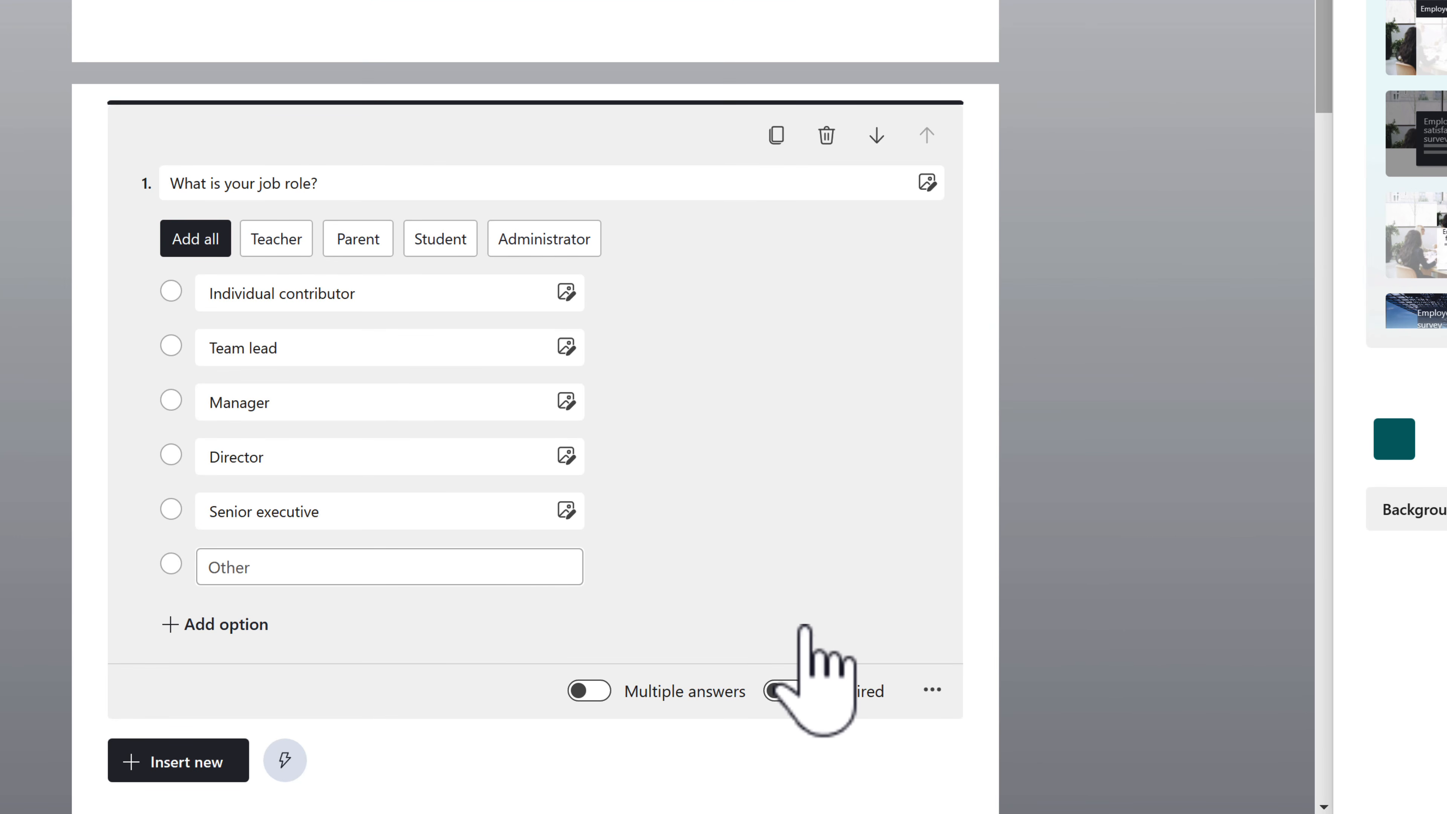
{"action": "left_click", "coordinate": [782, 690]}
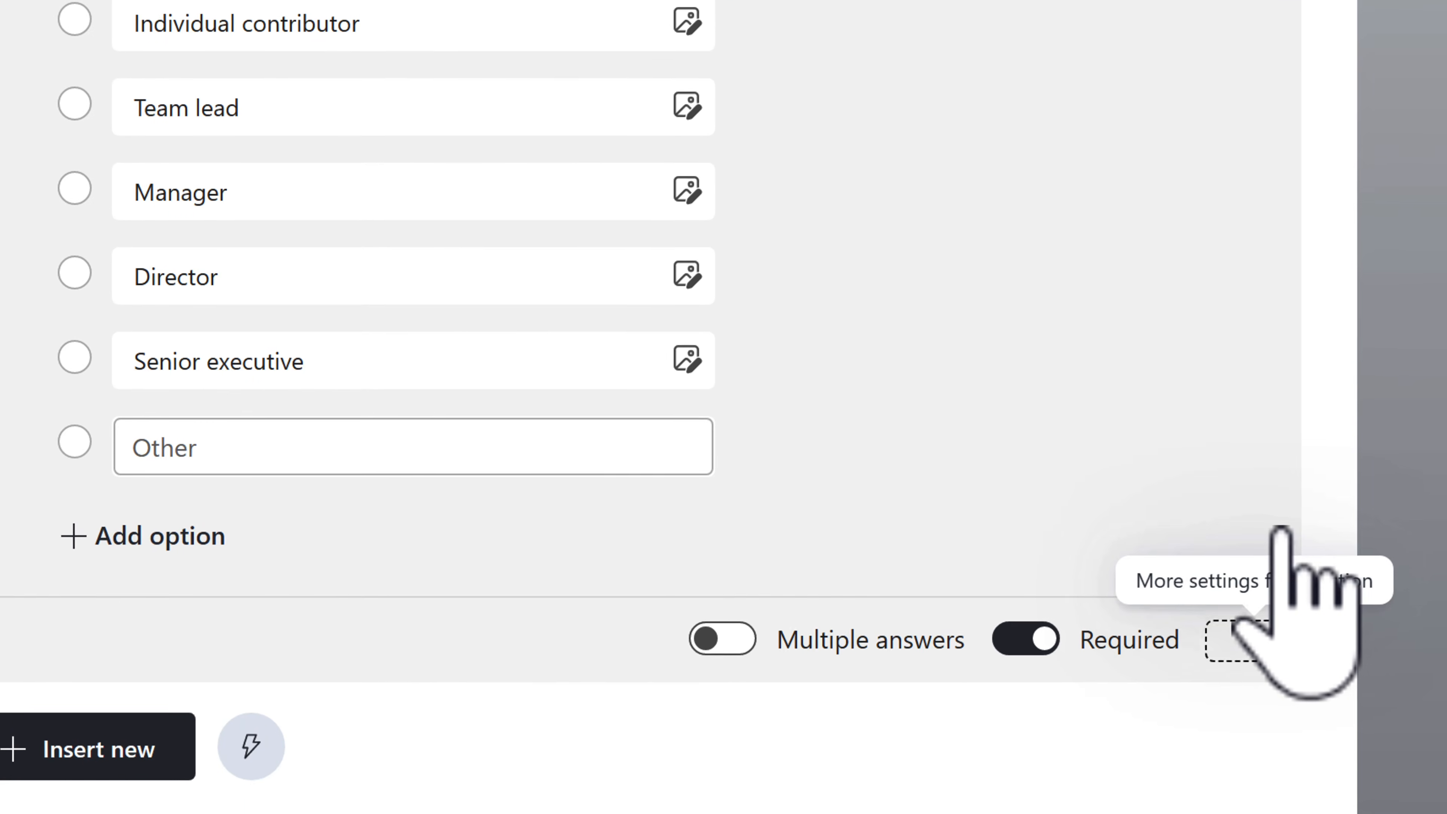
{"action": "left_click", "coordinate": [1253, 634]}
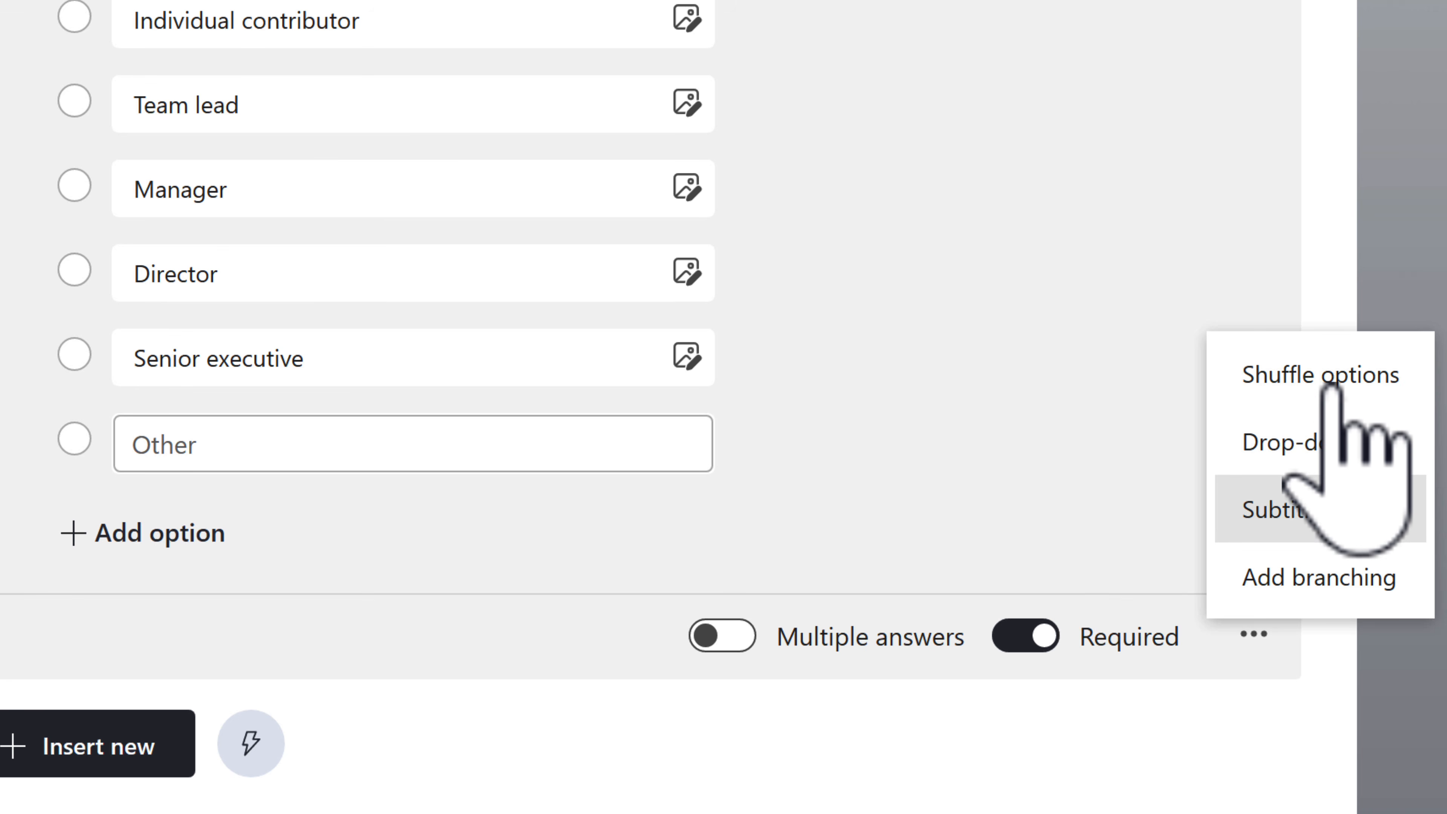
{"action": "left_click", "coordinate": [1322, 508]}
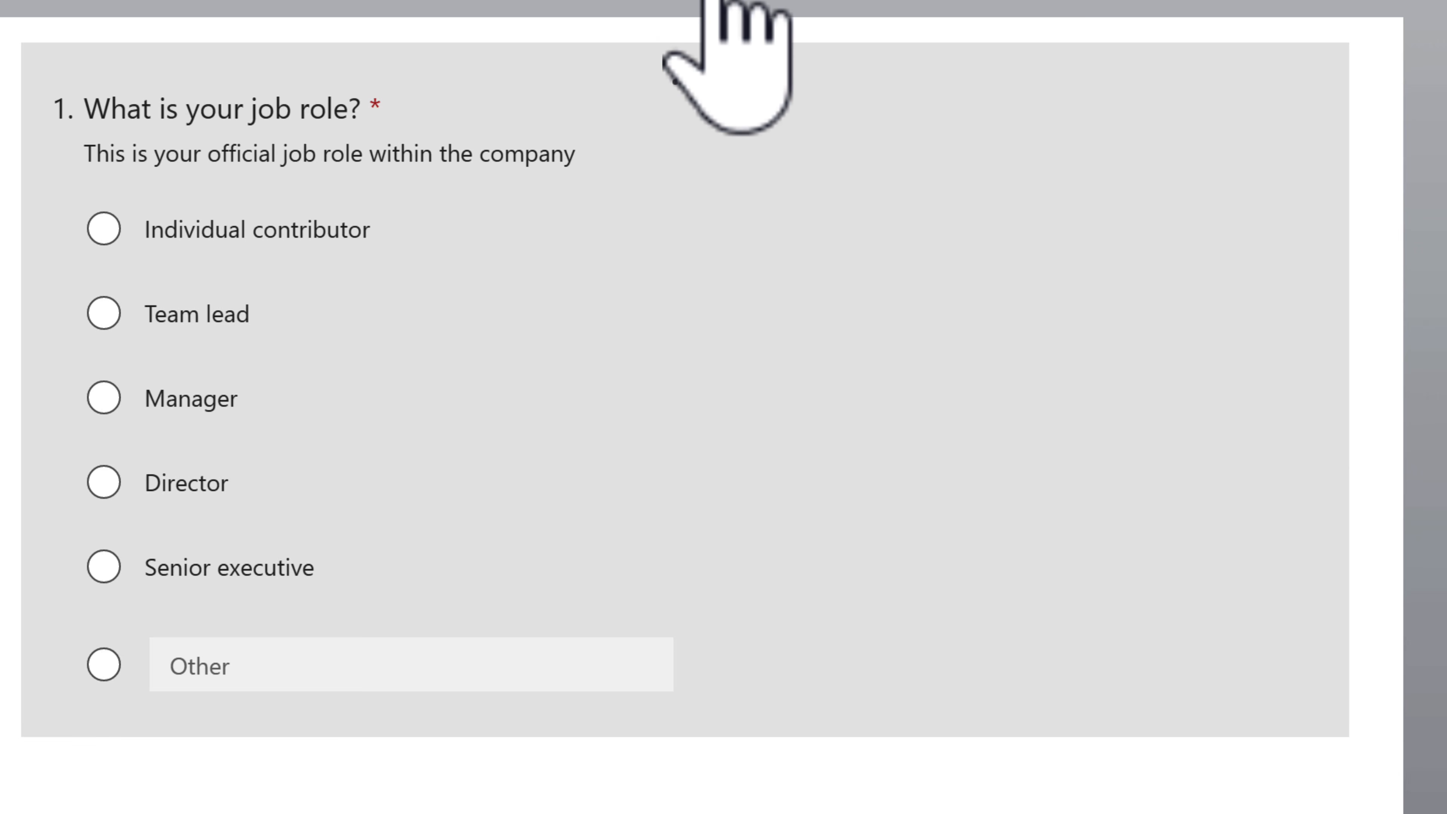
- Move the job role question below the question about time in the organization, and return it to first place
{"action": "left_click_drag", "start_coordinate": [712, 3], "coordinate": [766, 125]}
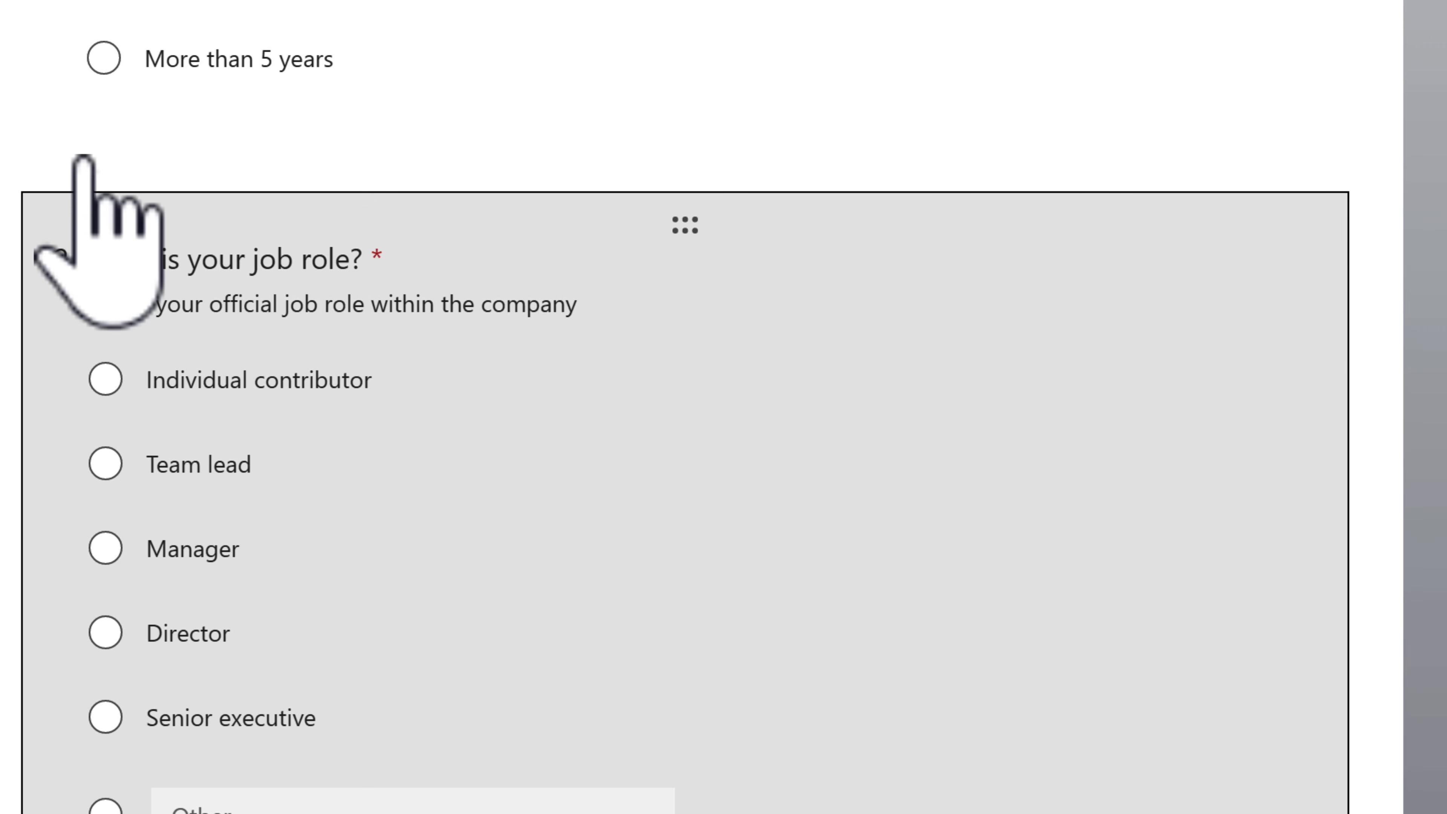
{"action": "scroll", "coordinate": [3, 134], "scroll_direction": "up", "scroll_amount": 2}
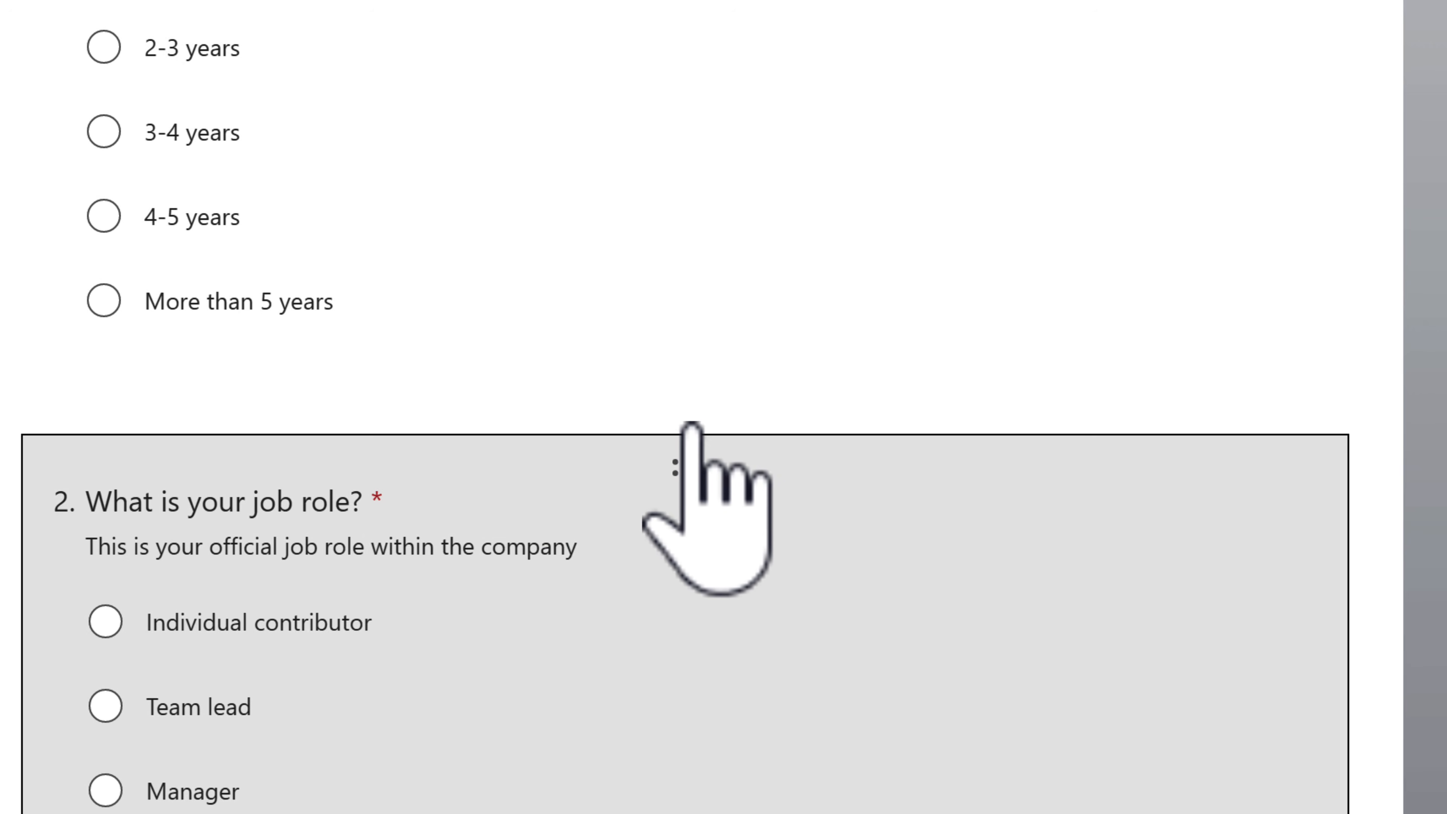
{"action": "left_click_drag", "start_coordinate": [707, 360], "coordinate": [667, 2]}
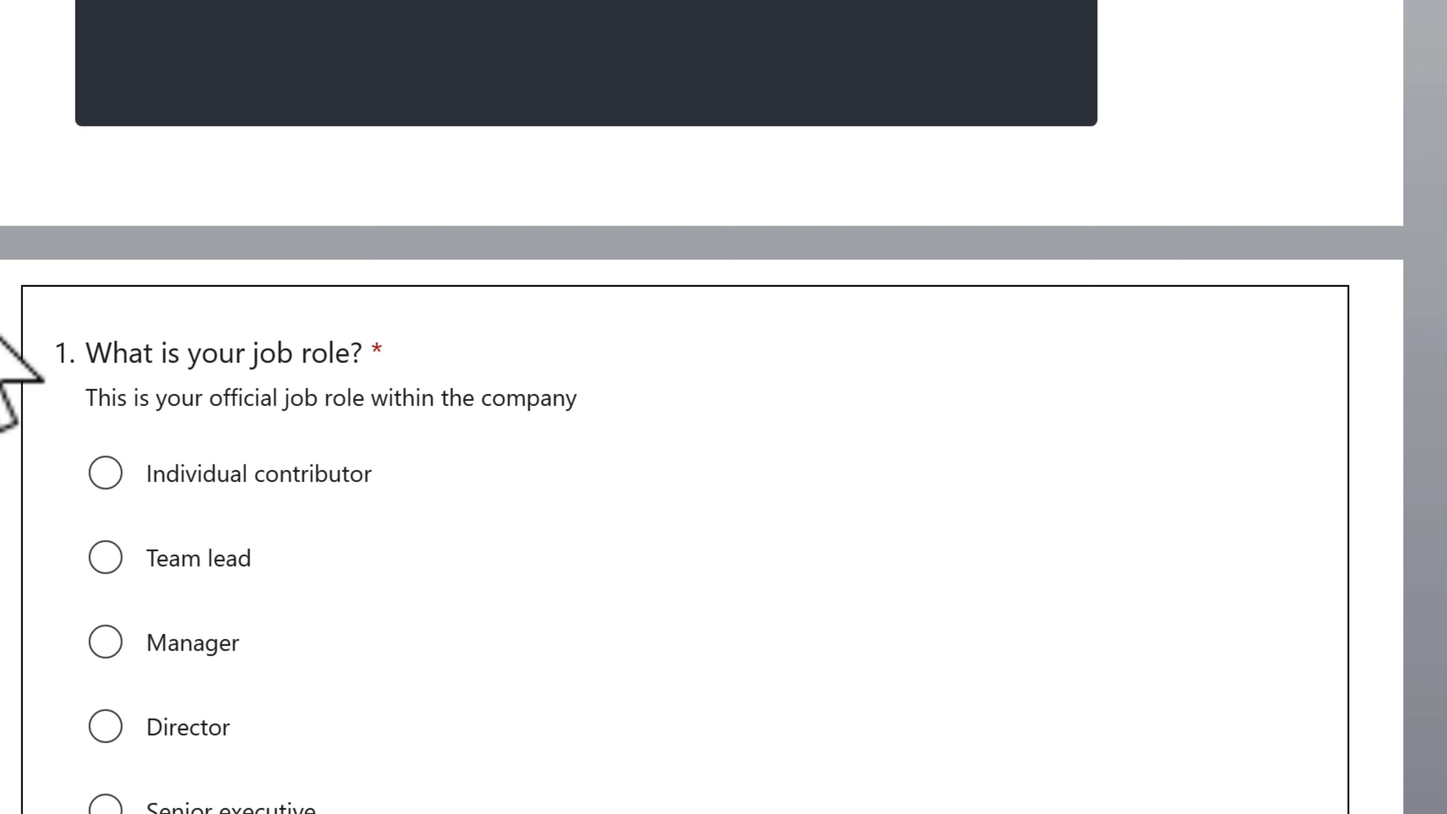
- Add a blank text question after the final feedback question and delete it again
{"action": "scroll", "coordinate": [3, 343], "scroll_direction": "down", "scroll_amount": 3}
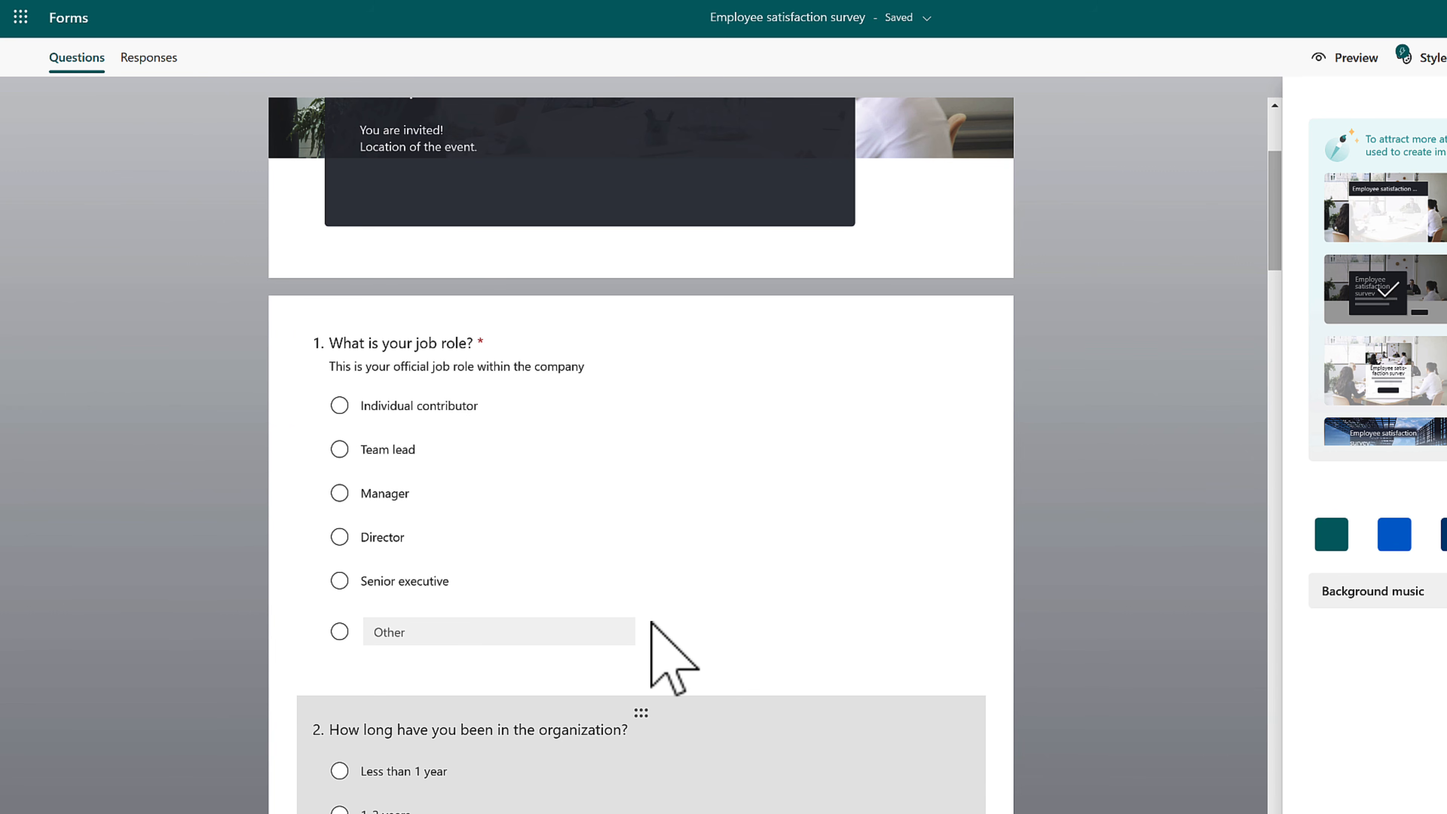
{"action": "scroll", "coordinate": [656, 627], "scroll_direction": "down", "scroll_amount": 8}
{"action": "scroll", "coordinate": [663, 627], "scroll_direction": "down", "scroll_amount": 20}
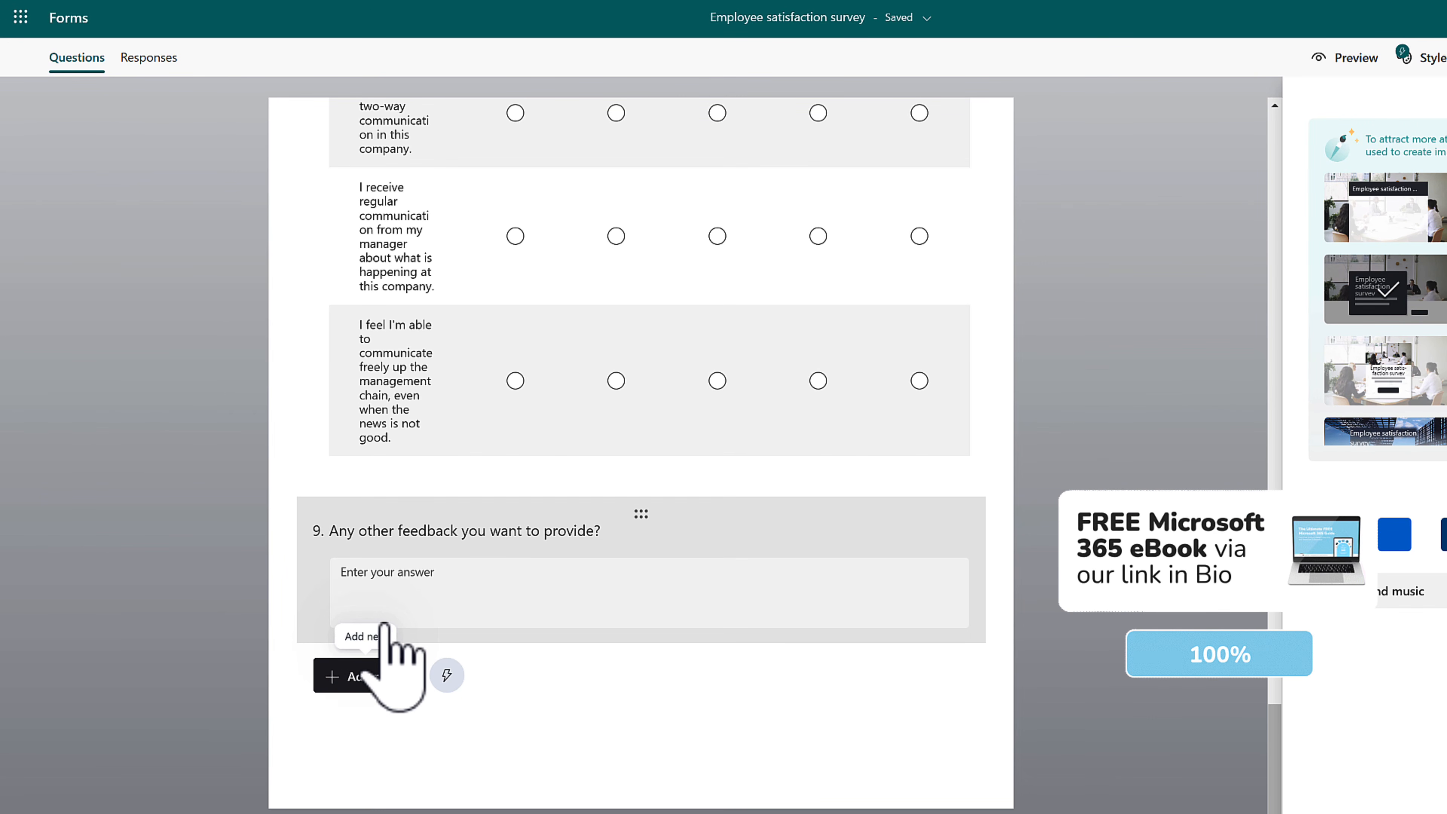
{"action": "left_click", "coordinate": [373, 673]}
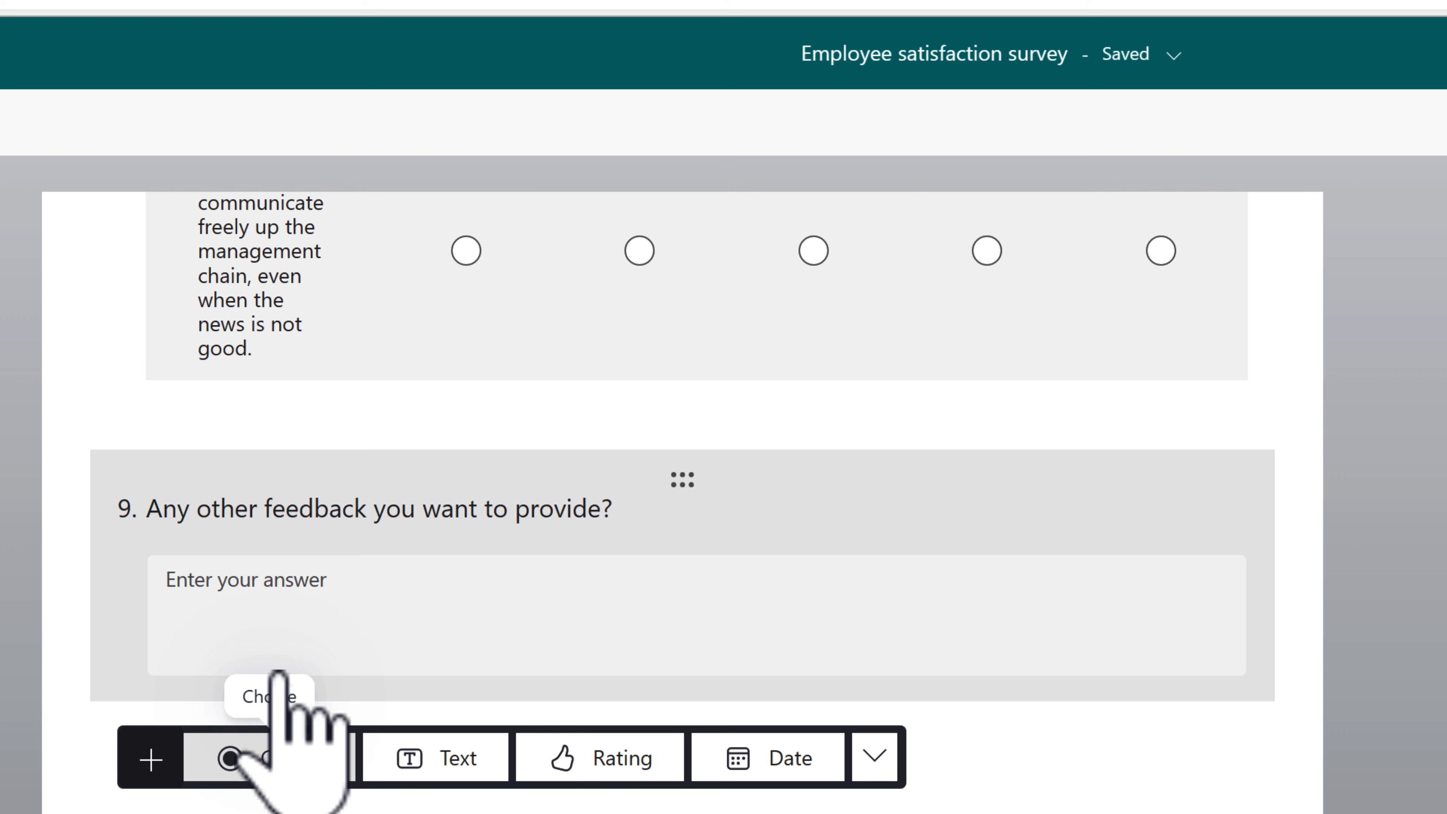
{"action": "left_click", "coordinate": [450, 758]}
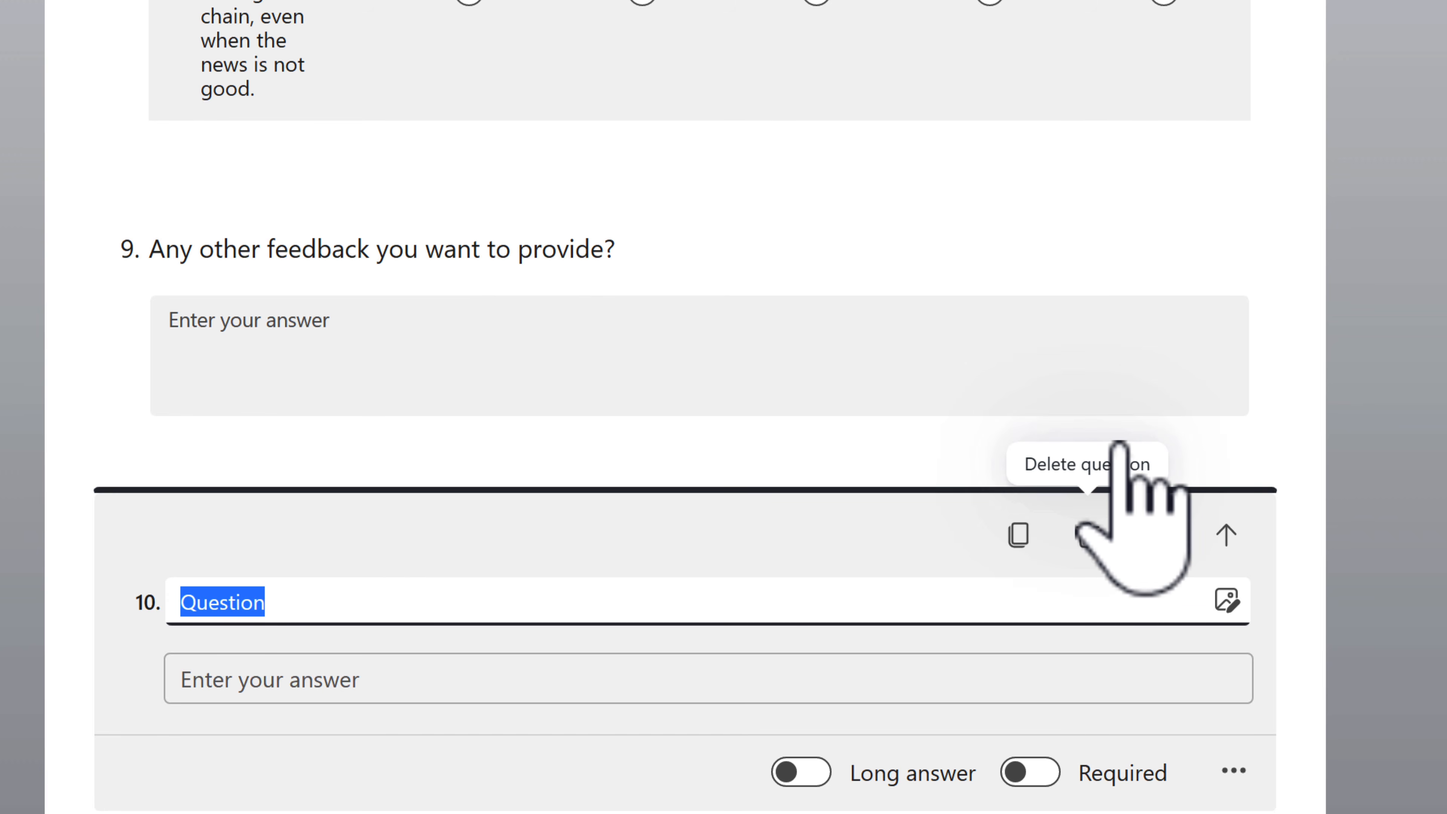
{"action": "left_click", "coordinate": [1089, 535]}
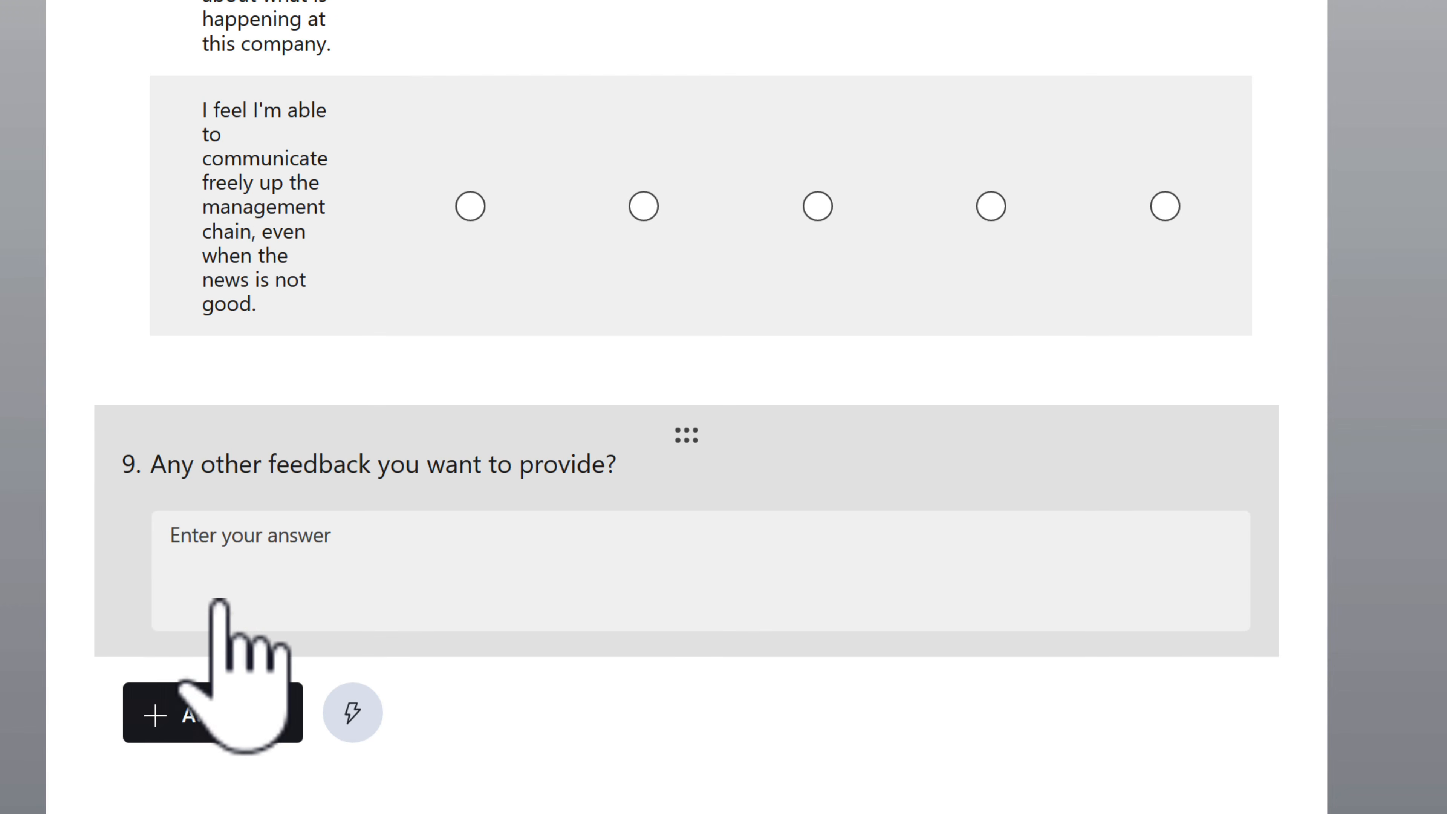
- Add a long-answer text question at the end of the form: "Would you like us to contact you about these results?"
{"action": "left_click", "coordinate": [245, 710]}
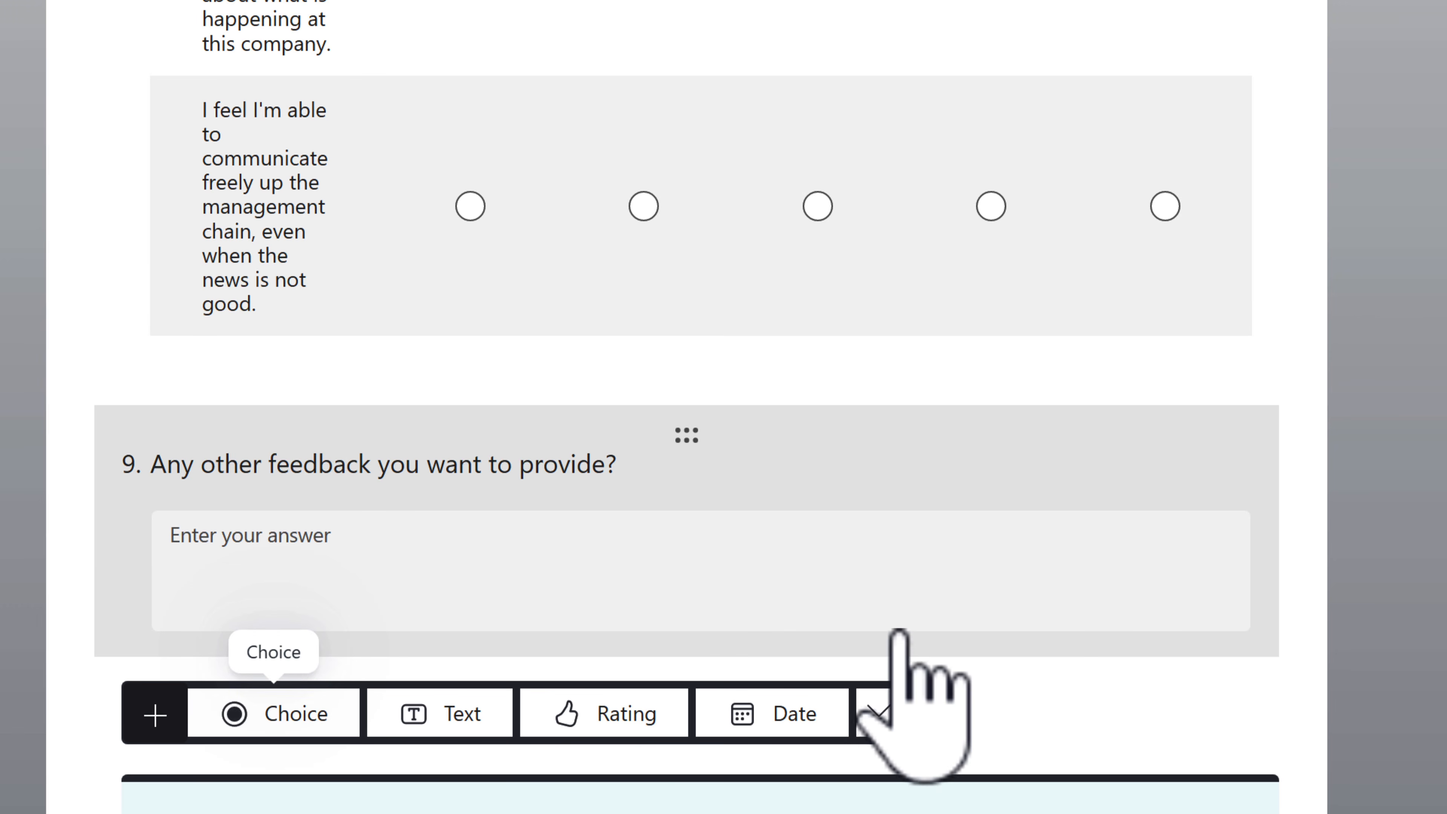
{"action": "left_click", "coordinate": [880, 713]}
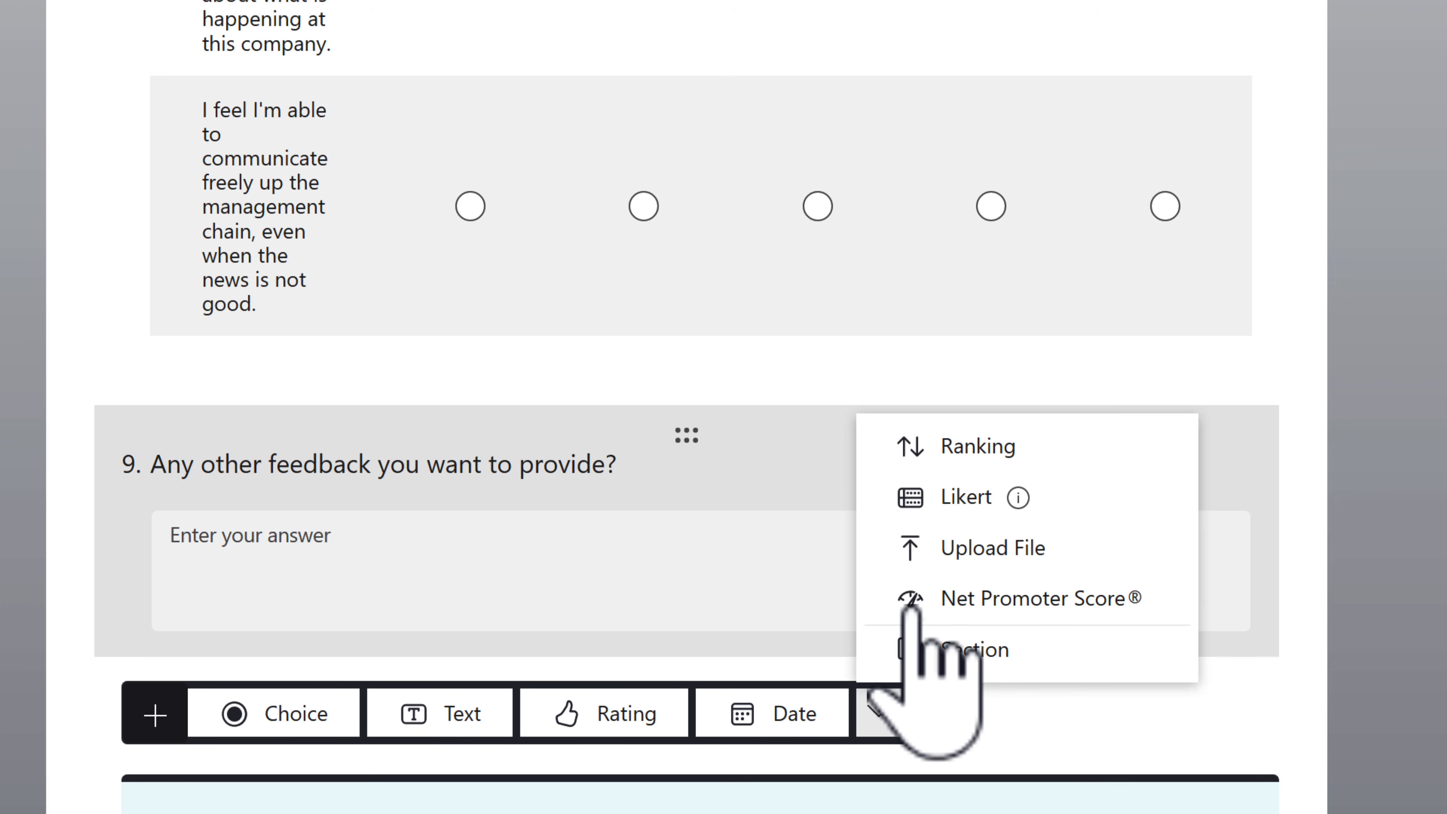
{"action": "left_click", "coordinate": [433, 710]}
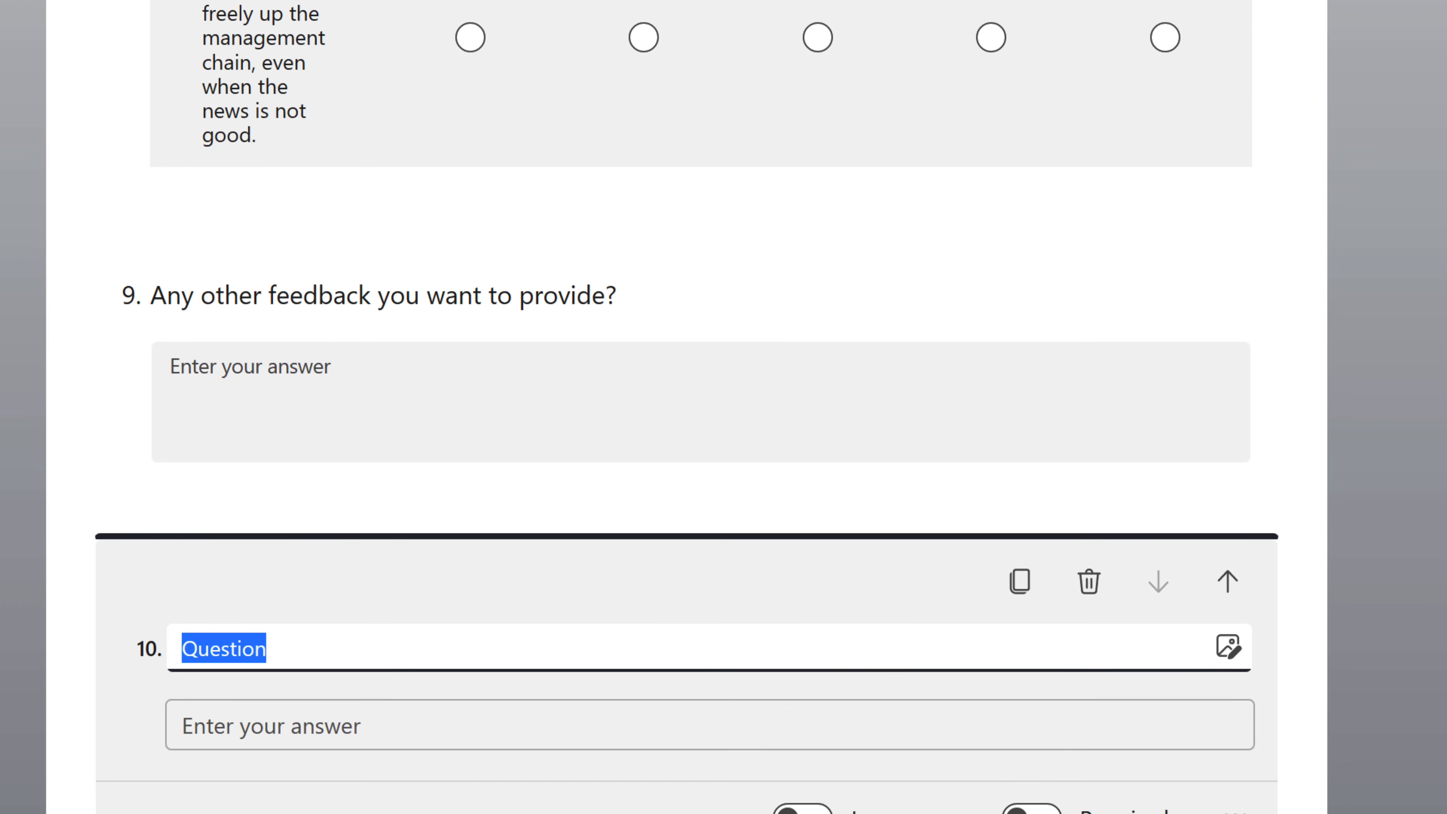
{"action": "type", "text": "Would you like us to contact you about these results?"}
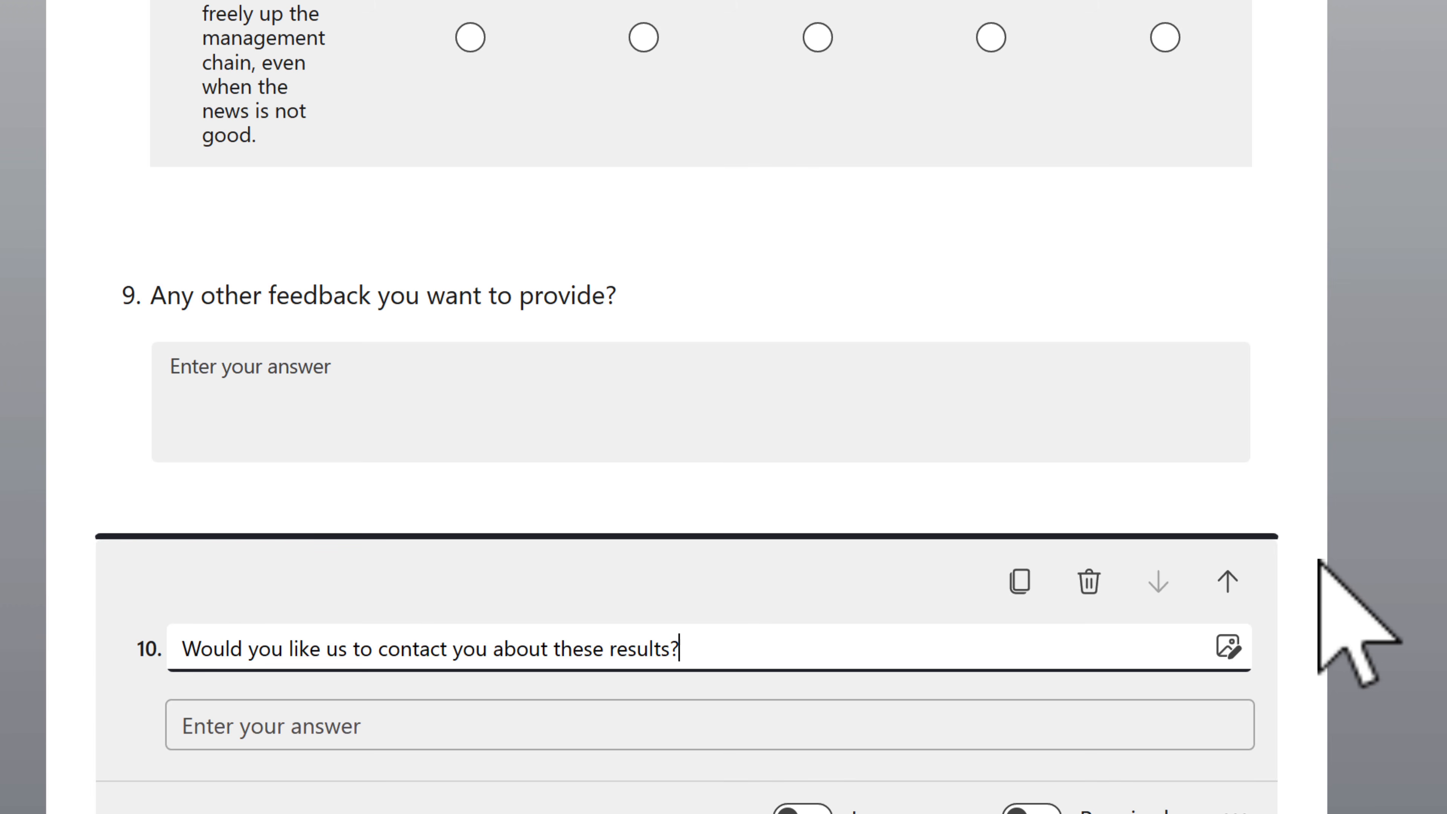
{"action": "left_click", "coordinate": [1319, 562]}
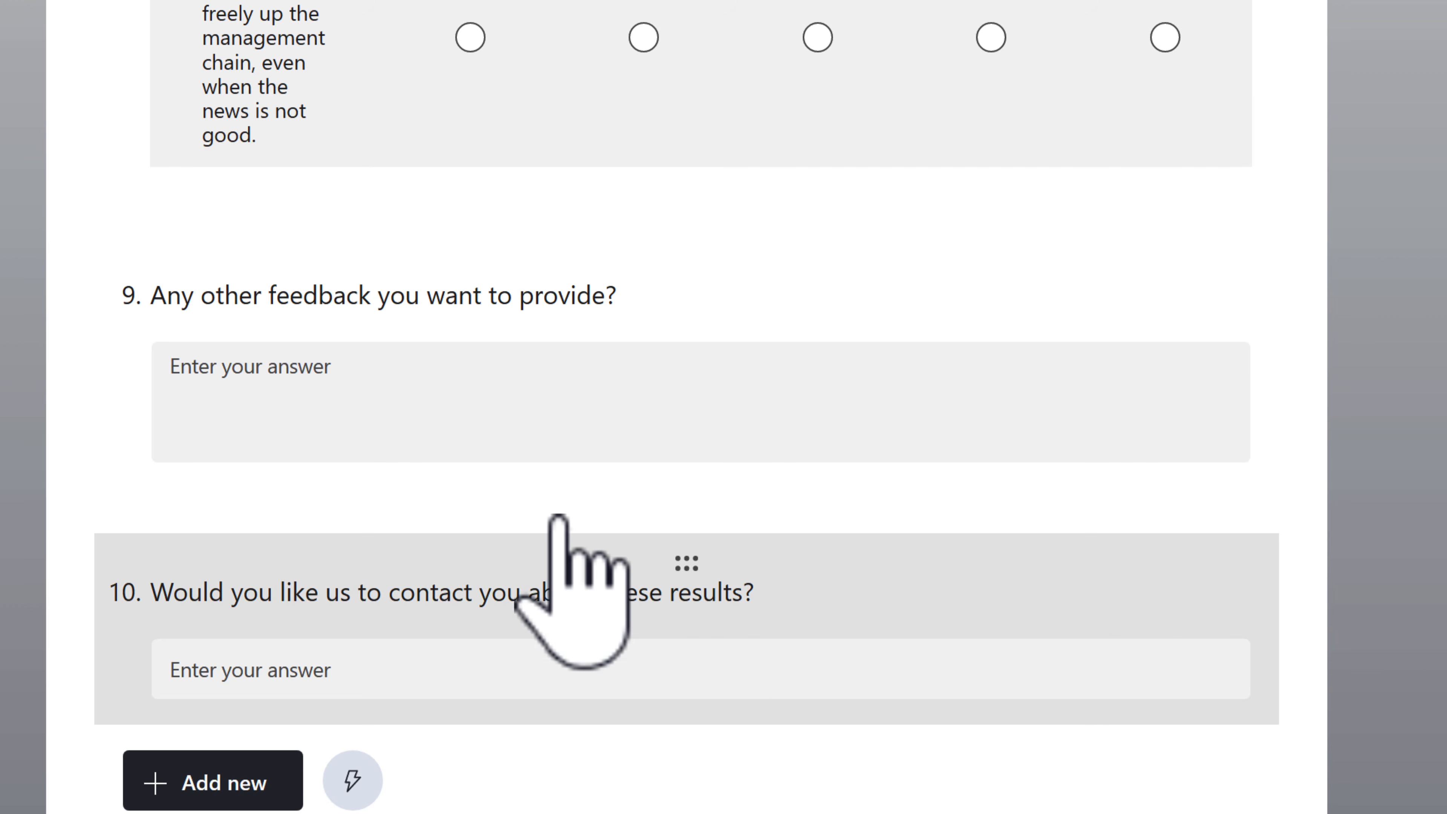
{"action": "left_click", "coordinate": [534, 499]}
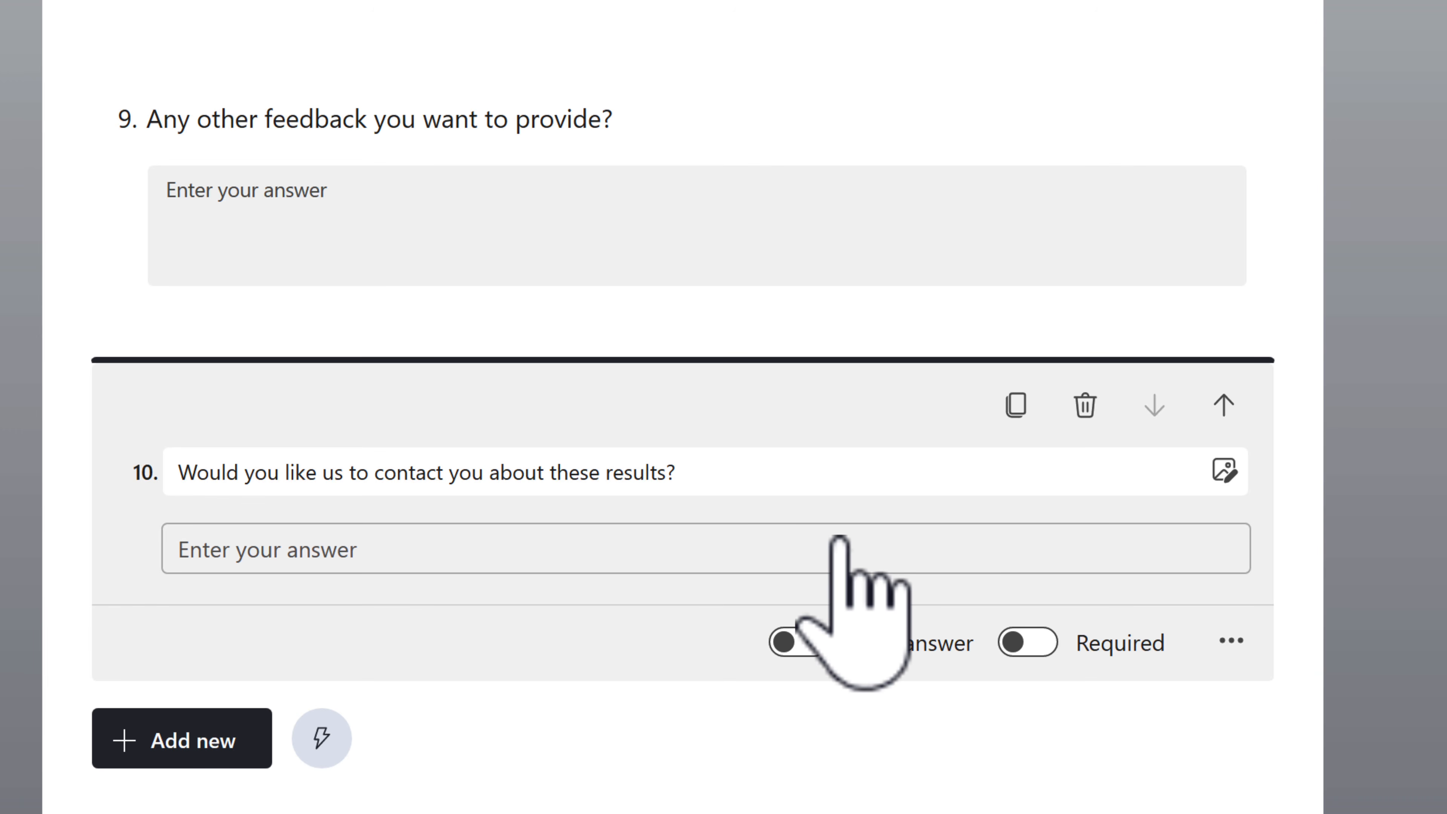
{"action": "left_click", "coordinate": [798, 643]}
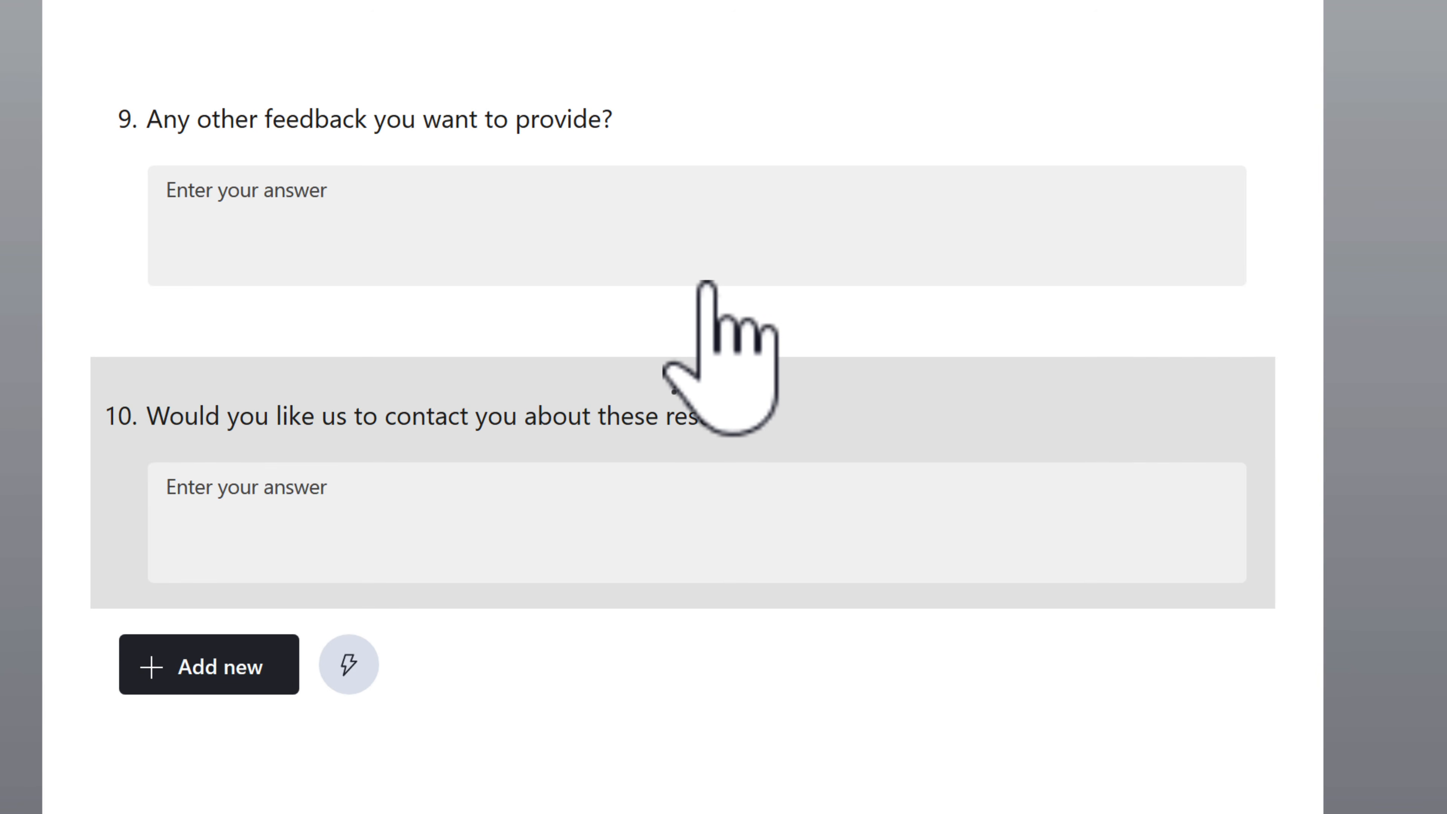
- Add the recommended "Full name" question to the survey and move it to first place, above the job role question
{"action": "left_click_drag", "start_coordinate": [708, 284], "coordinate": [697, 328]}
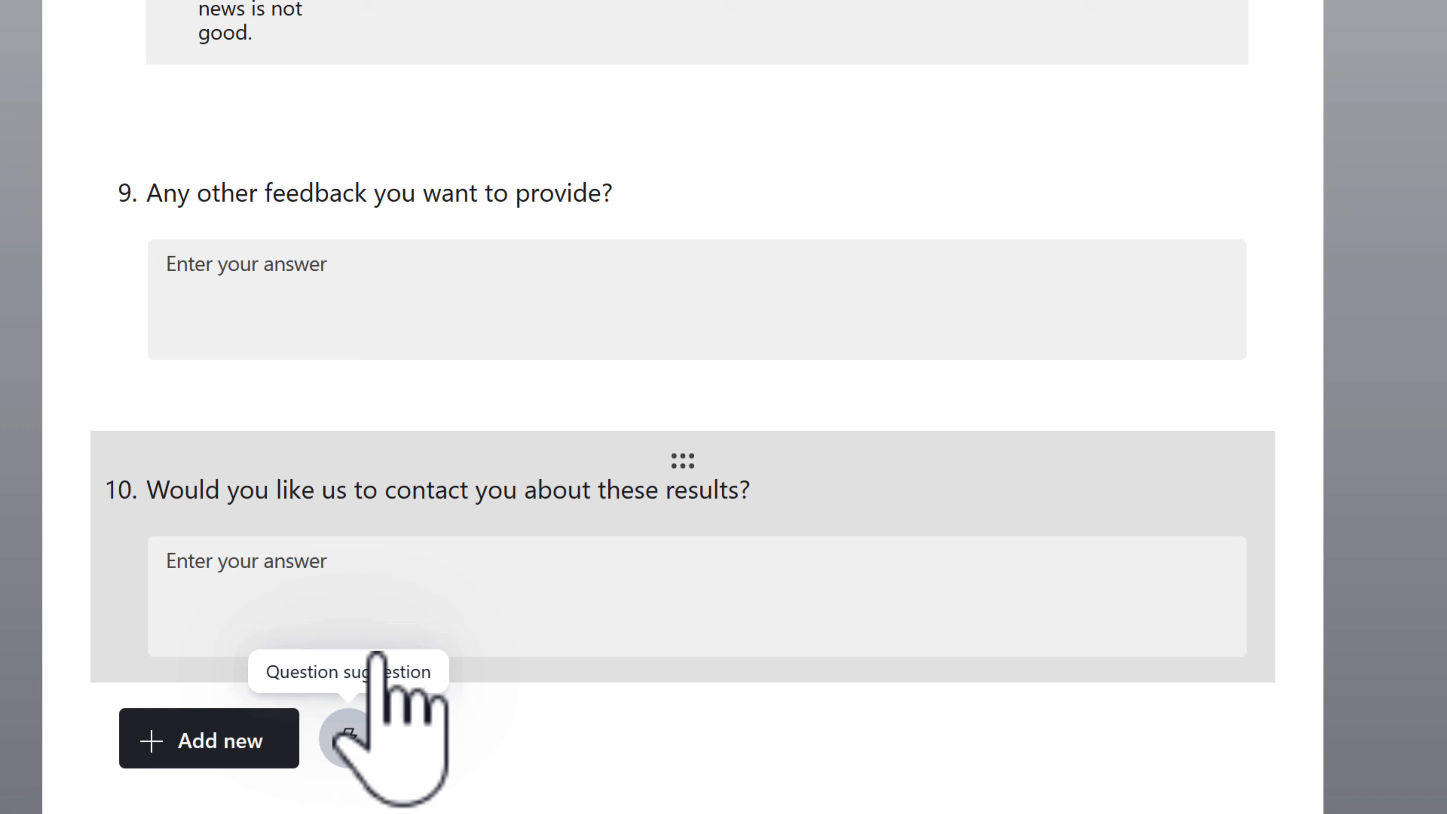
{"action": "scroll", "coordinate": [376, 653], "scroll_direction": "down", "scroll_amount": 1}
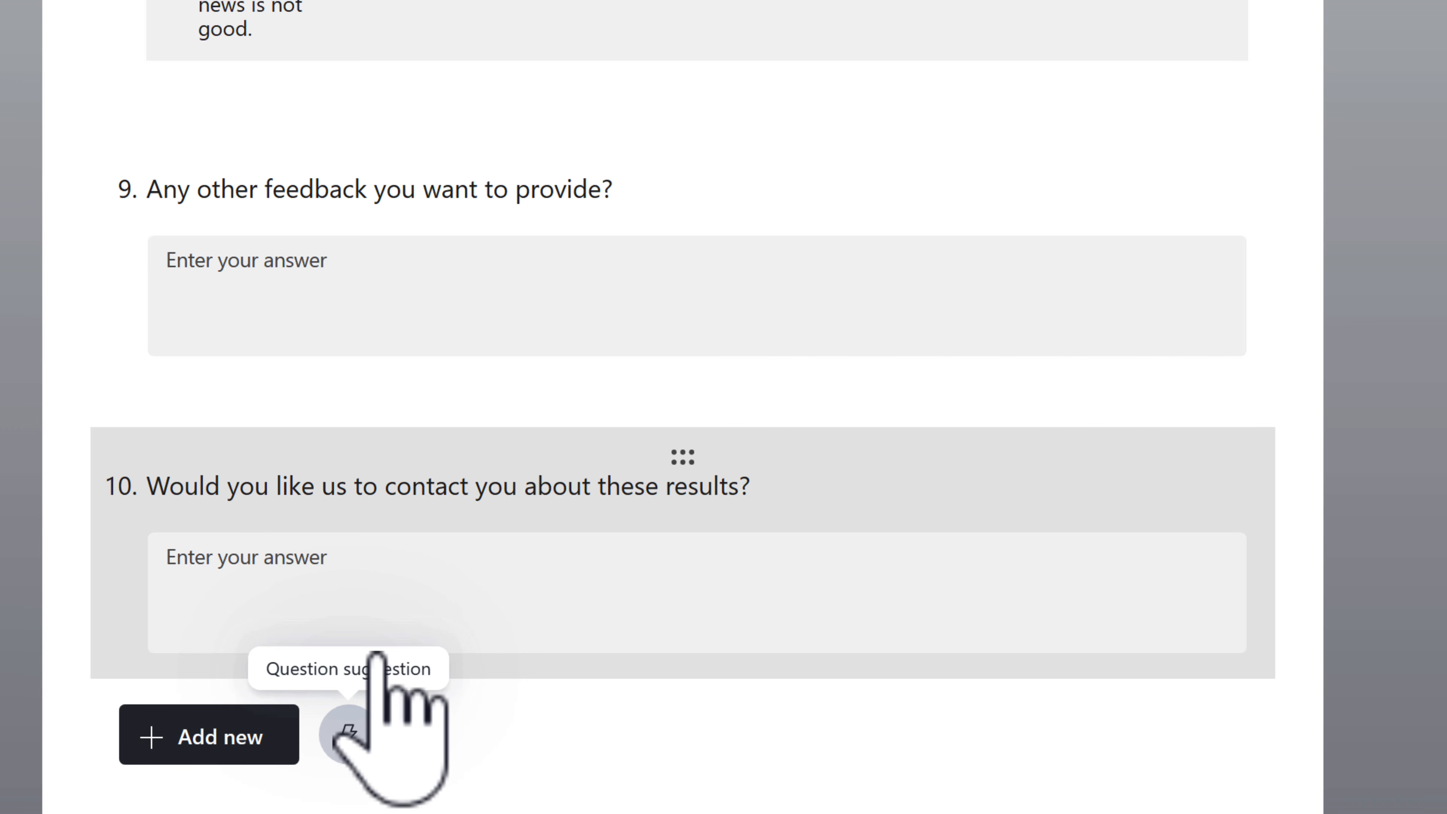
{"action": "left_click", "coordinate": [350, 731]}
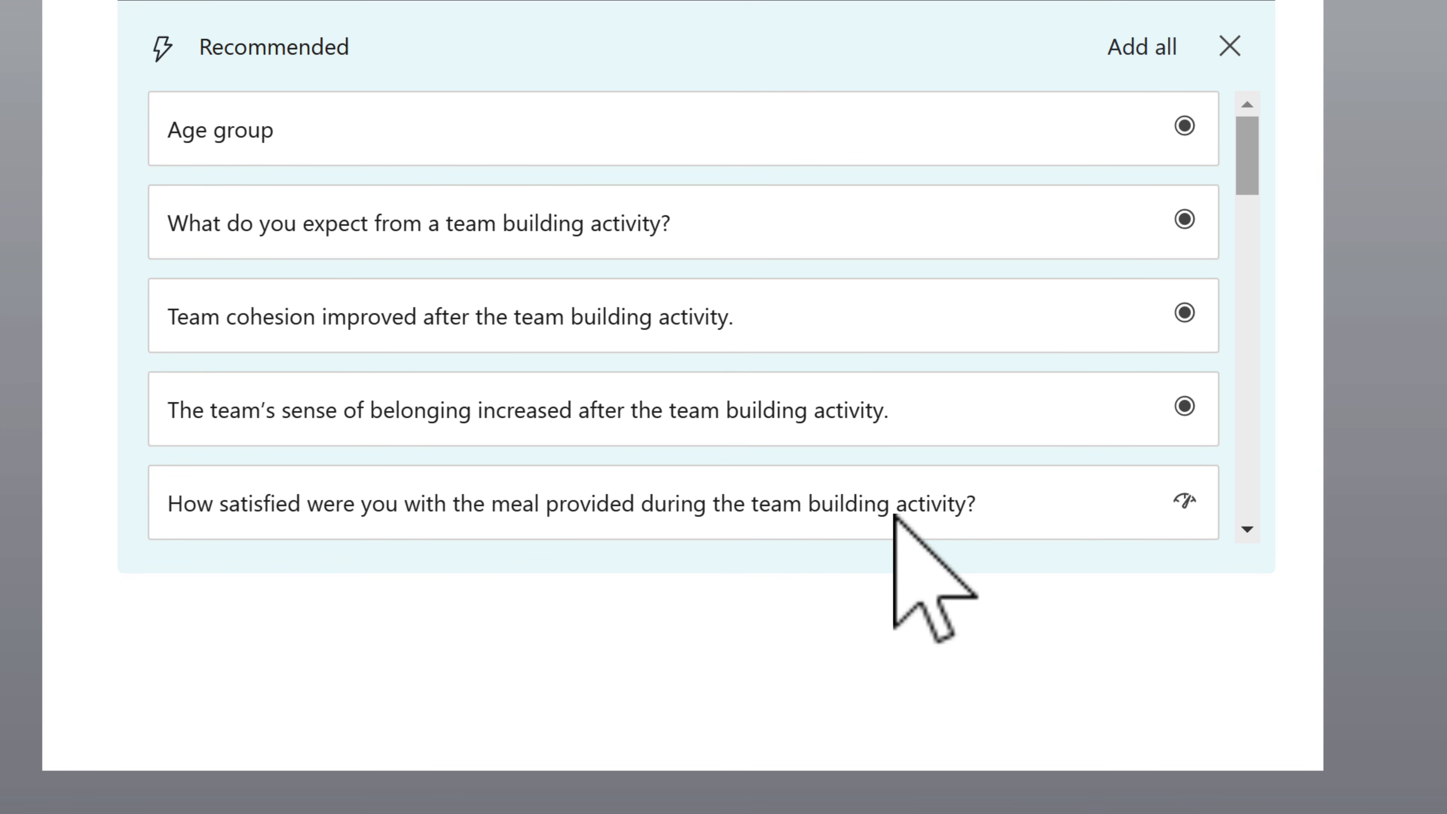
{"action": "scroll", "coordinate": [801, 245], "scroll_direction": "down", "scroll_amount": 2}
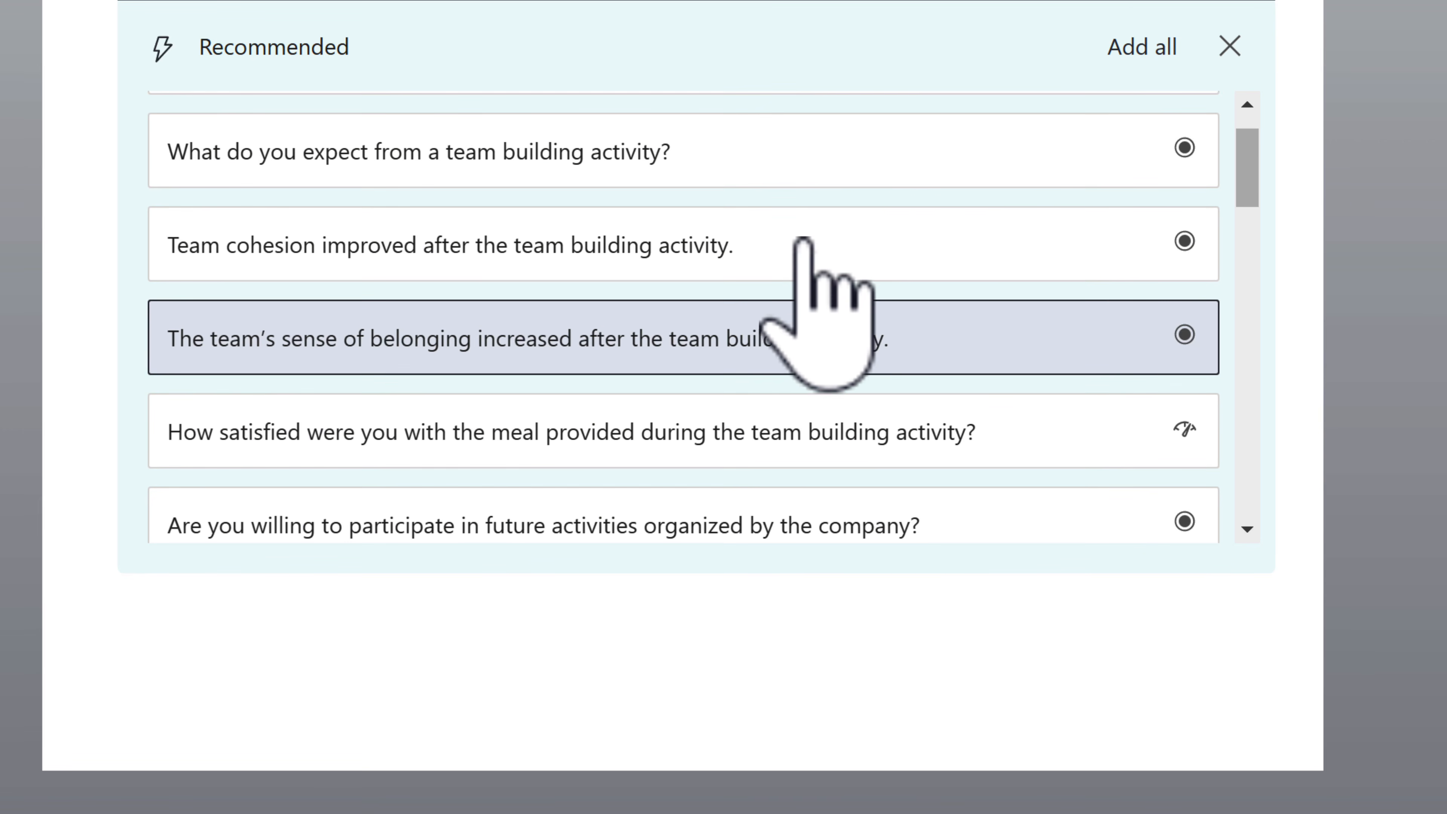
{"action": "scroll", "coordinate": [805, 254], "scroll_direction": "down", "scroll_amount": 3}
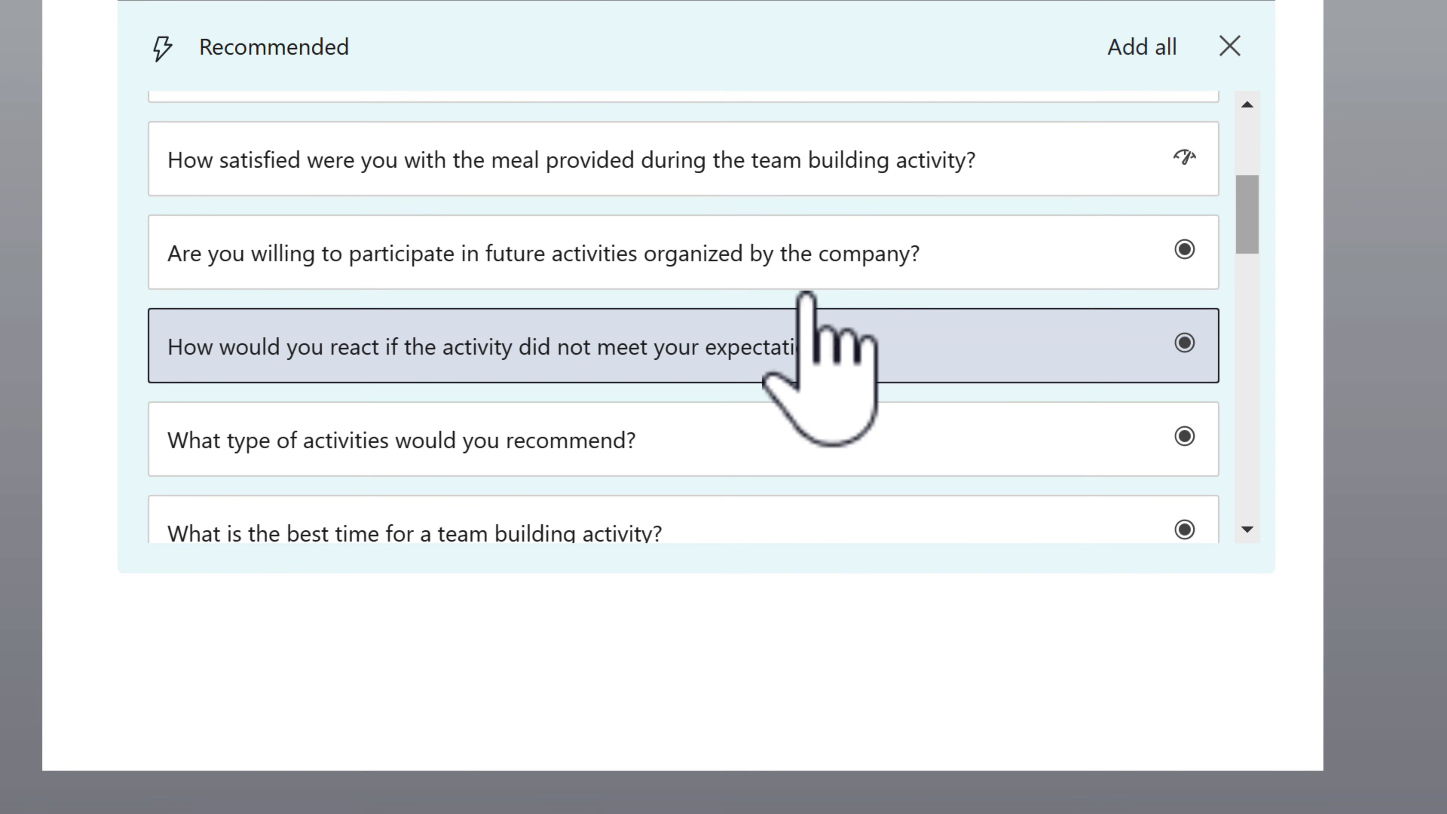
{"action": "scroll", "coordinate": [809, 339], "scroll_direction": "down", "scroll_amount": 6}
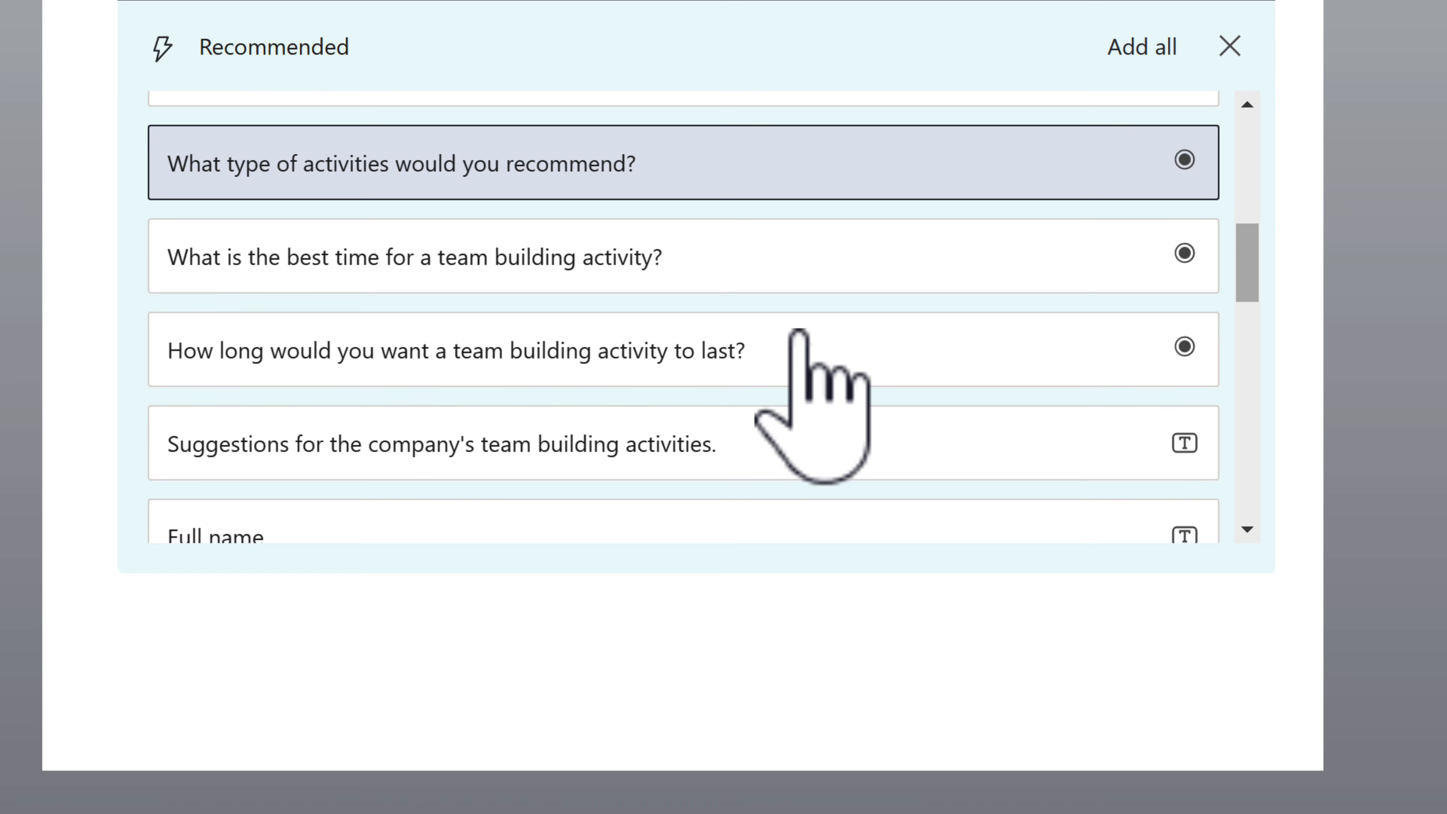
{"action": "scroll", "coordinate": [801, 336], "scroll_direction": "down", "scroll_amount": 3}
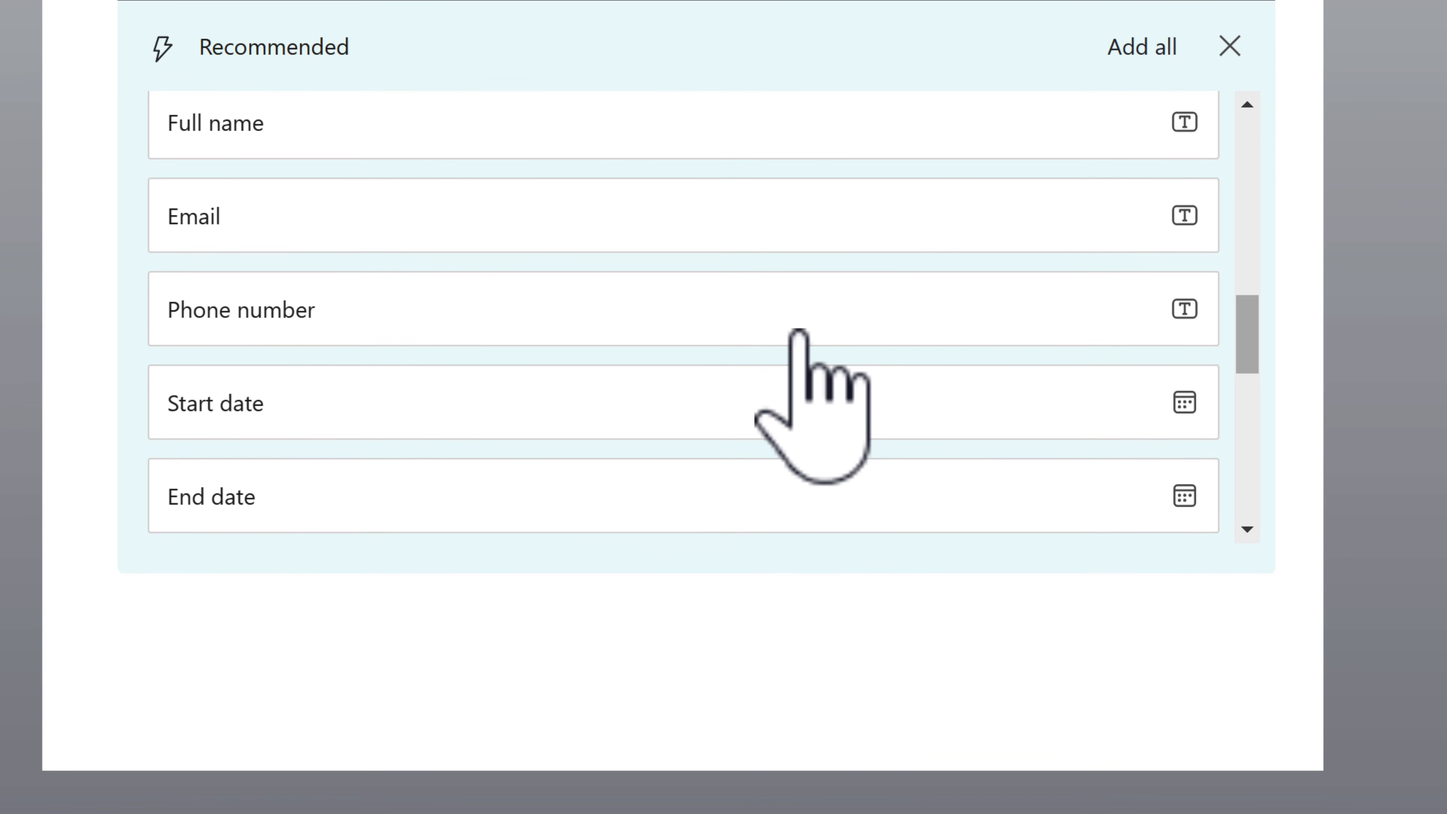
{"action": "scroll", "coordinate": [801, 337], "scroll_direction": "up", "scroll_amount": 1}
{"action": "scroll", "coordinate": [799, 334], "scroll_direction": "up", "scroll_amount": 1}
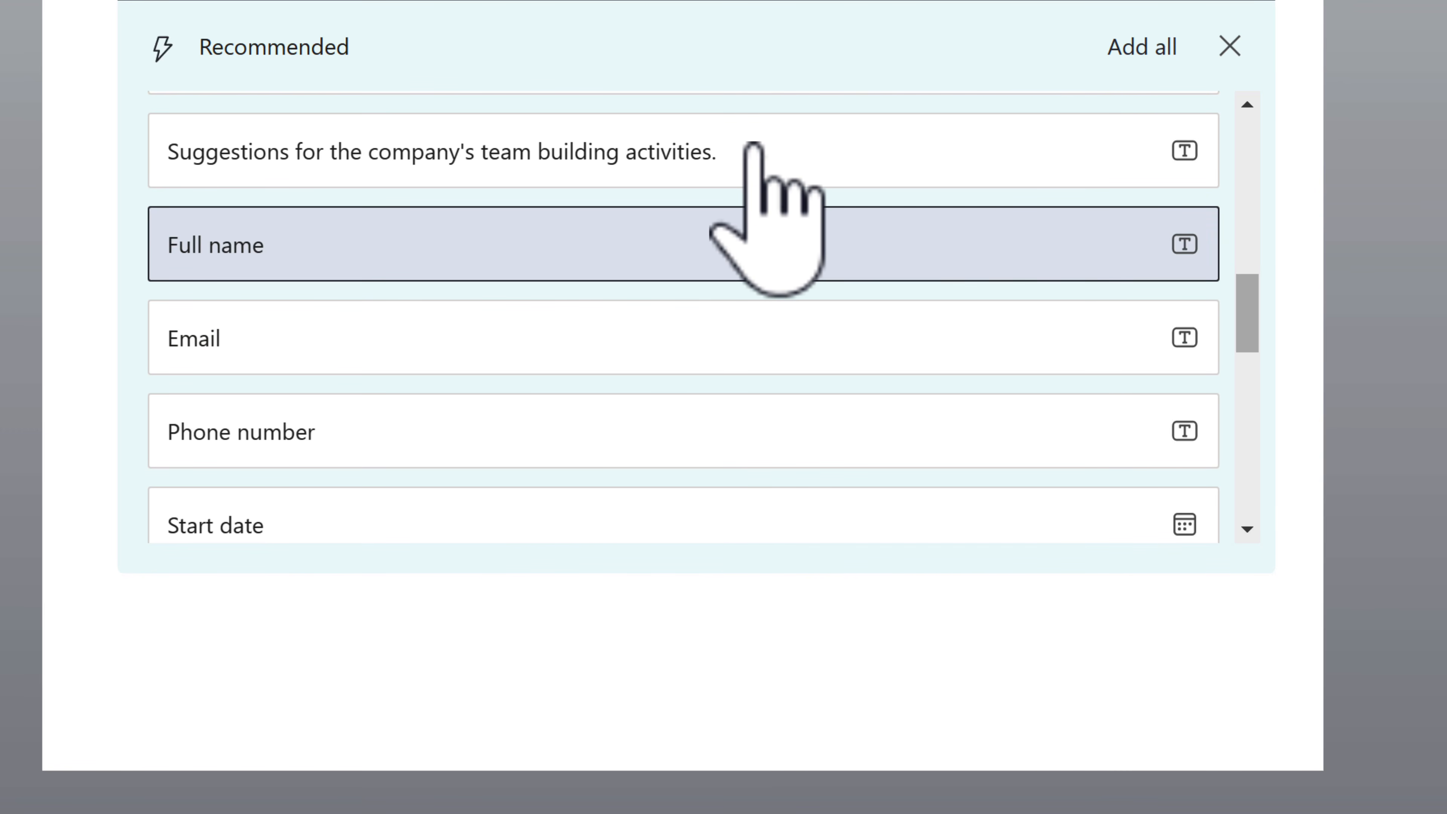
{"action": "left_click", "coordinate": [766, 228]}
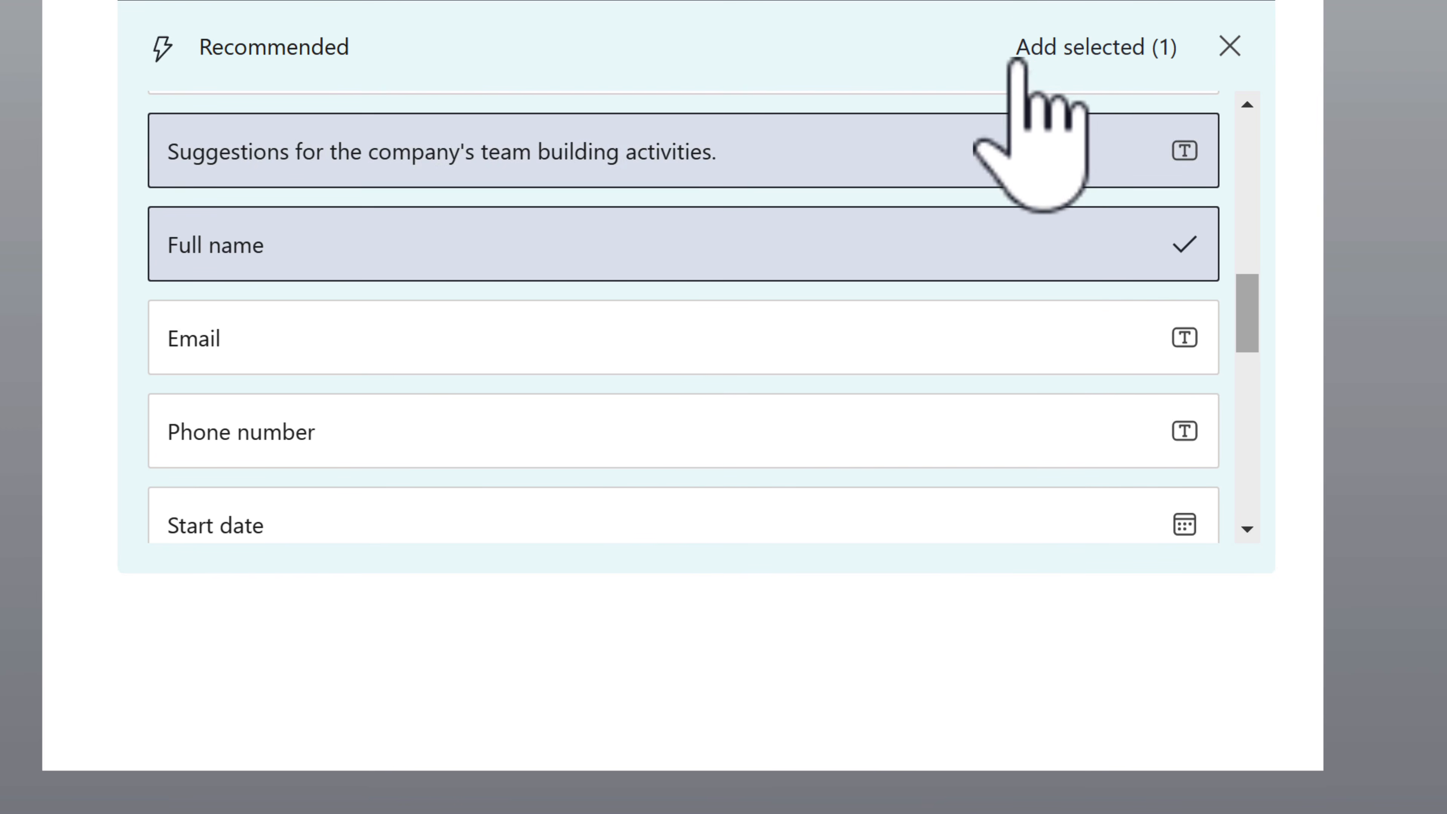
{"action": "left_click", "coordinate": [1096, 47]}
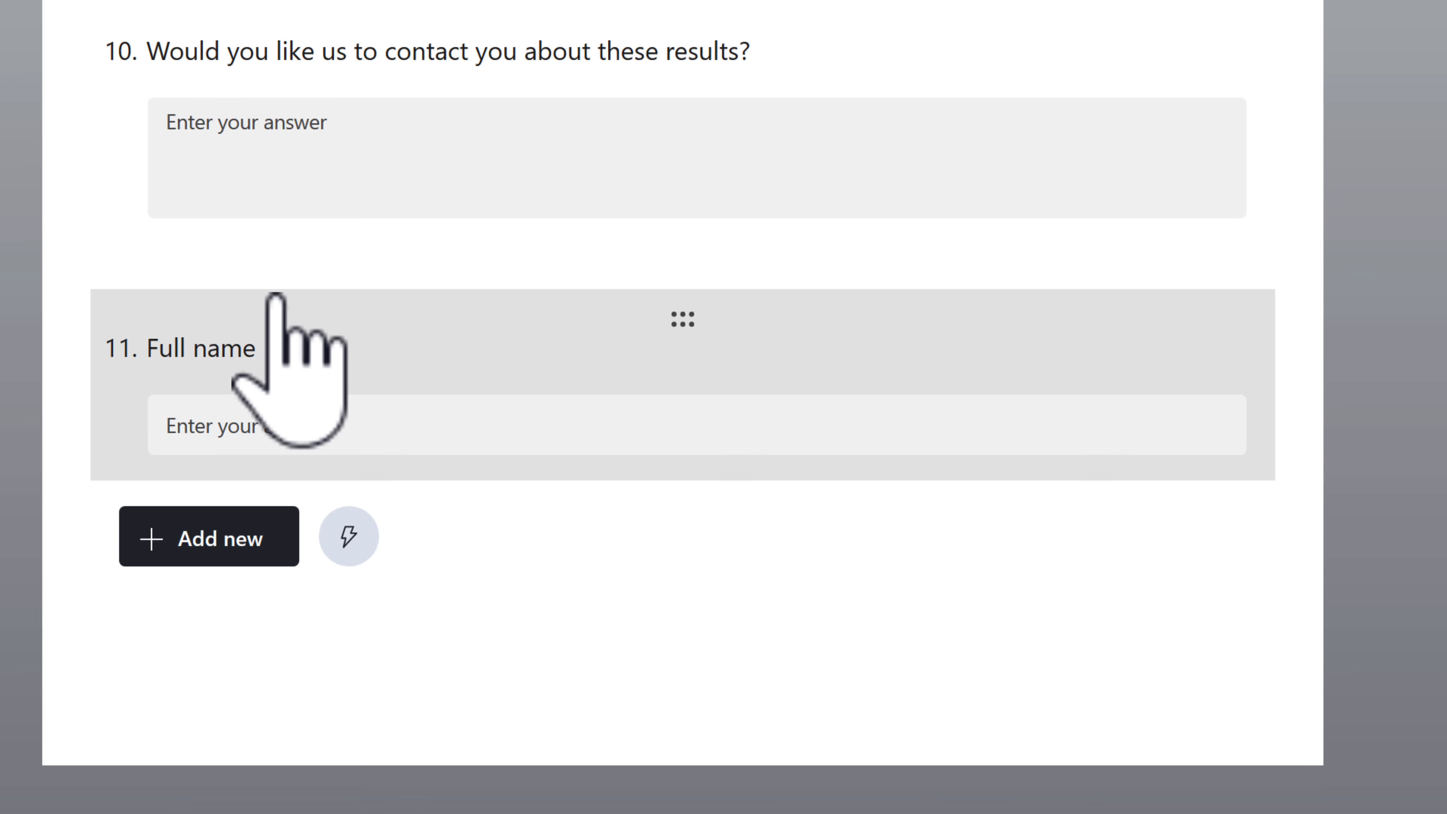
{"action": "left_click_drag", "start_coordinate": [689, 311], "coordinate": [632, 258]}
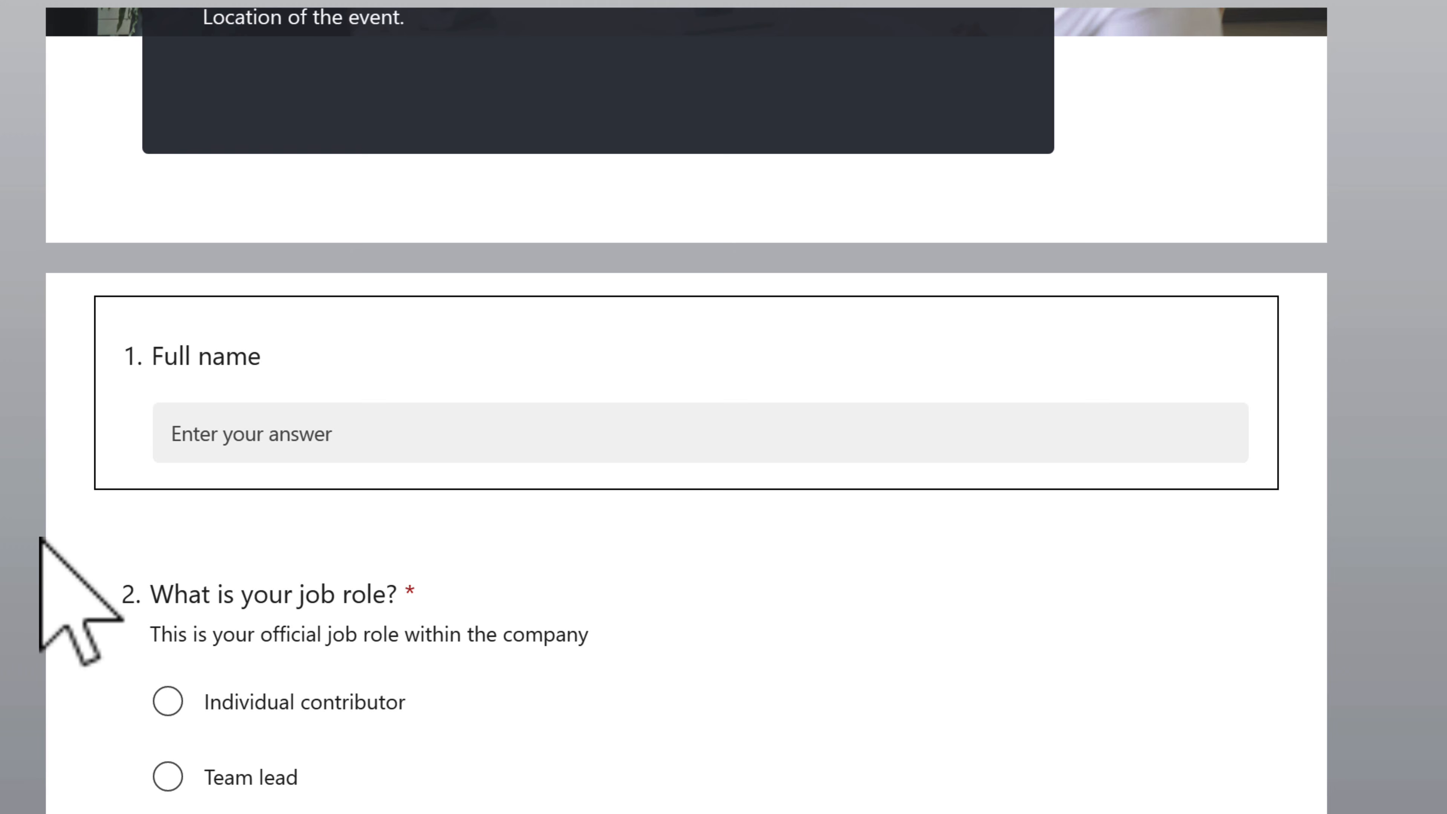
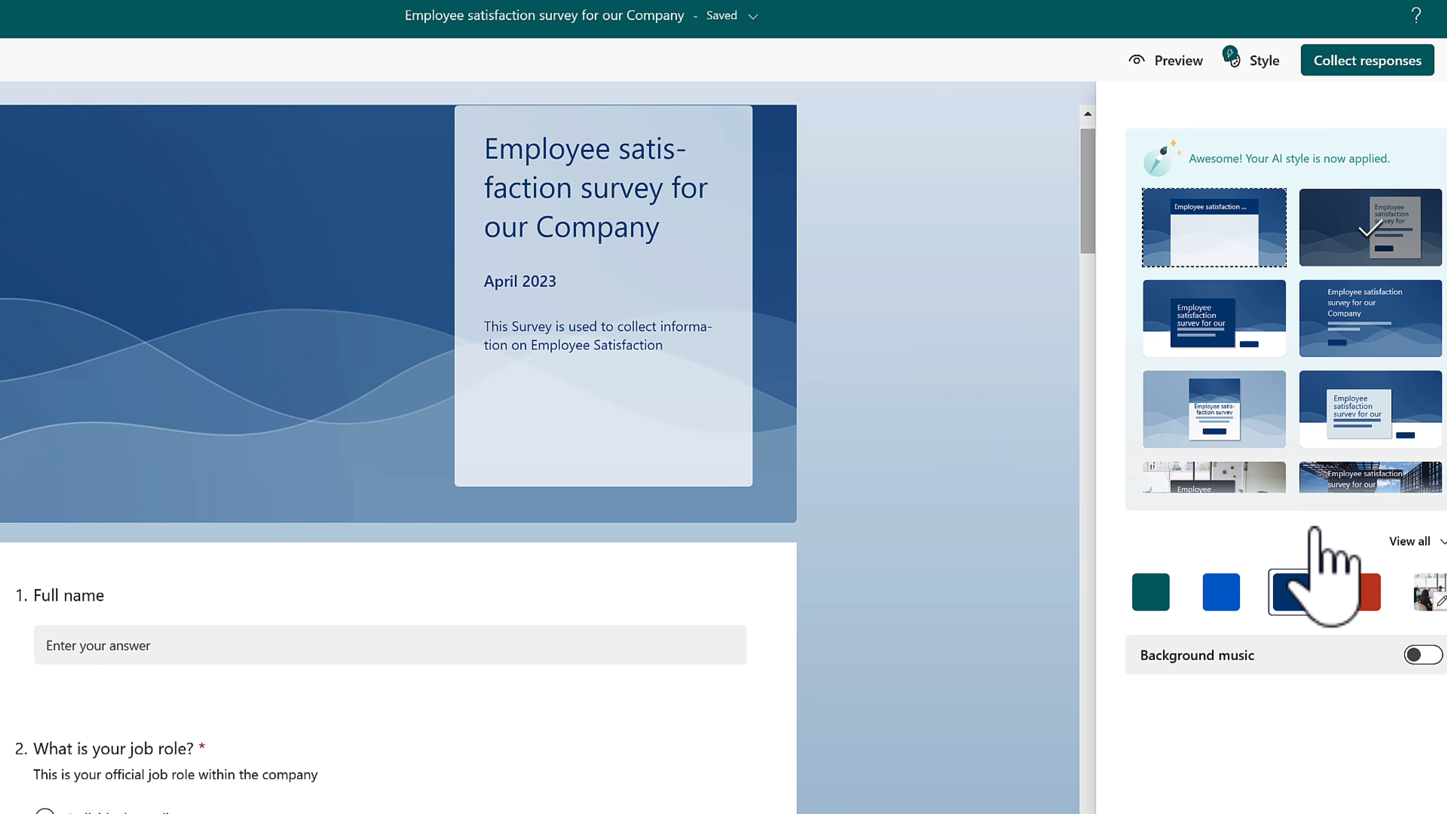
- Turn on background music for the form and open the list of music choices
{"action": "left_click", "coordinate": [1423, 649]}
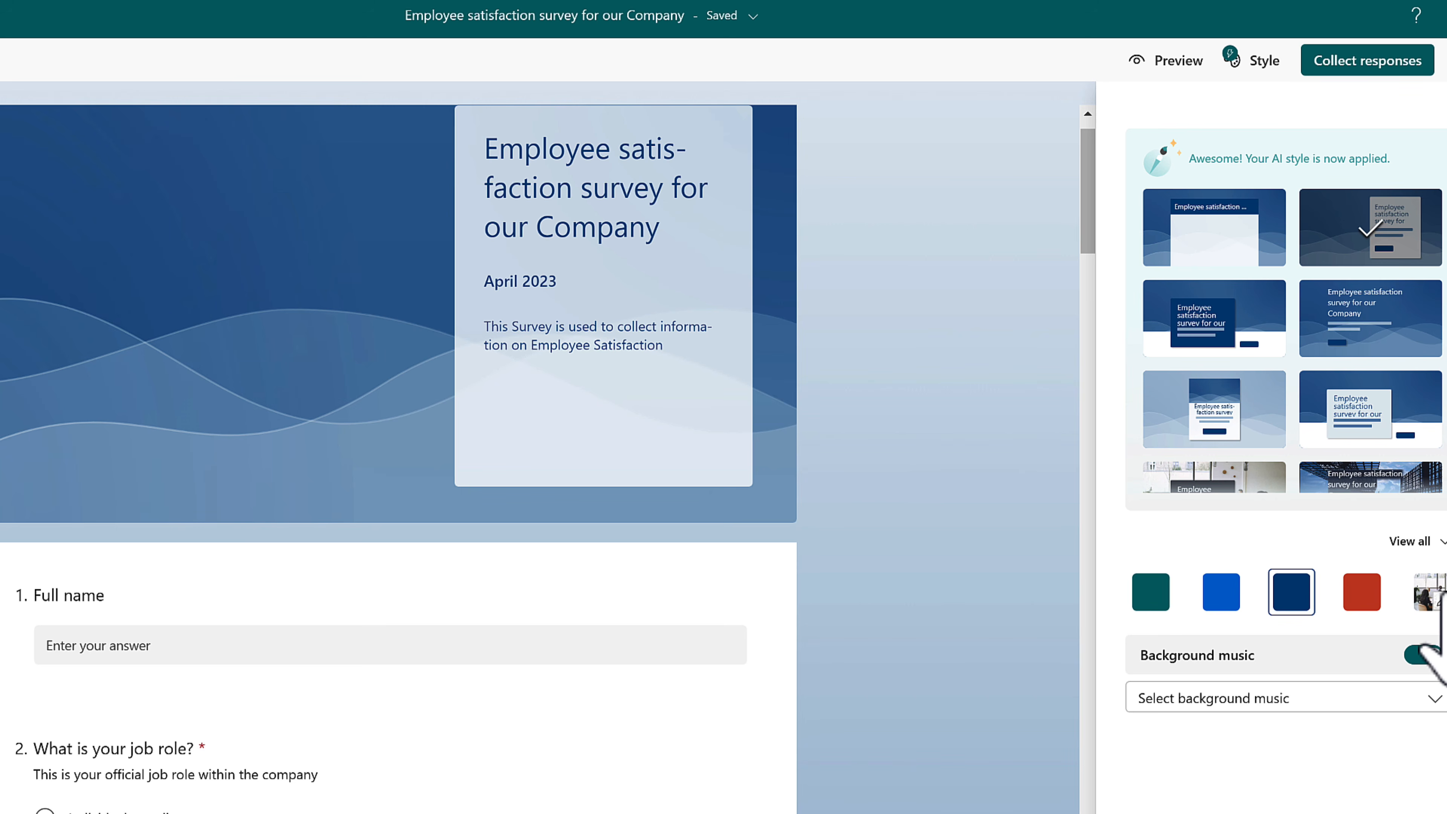
{"action": "left_click", "coordinate": [1433, 697]}
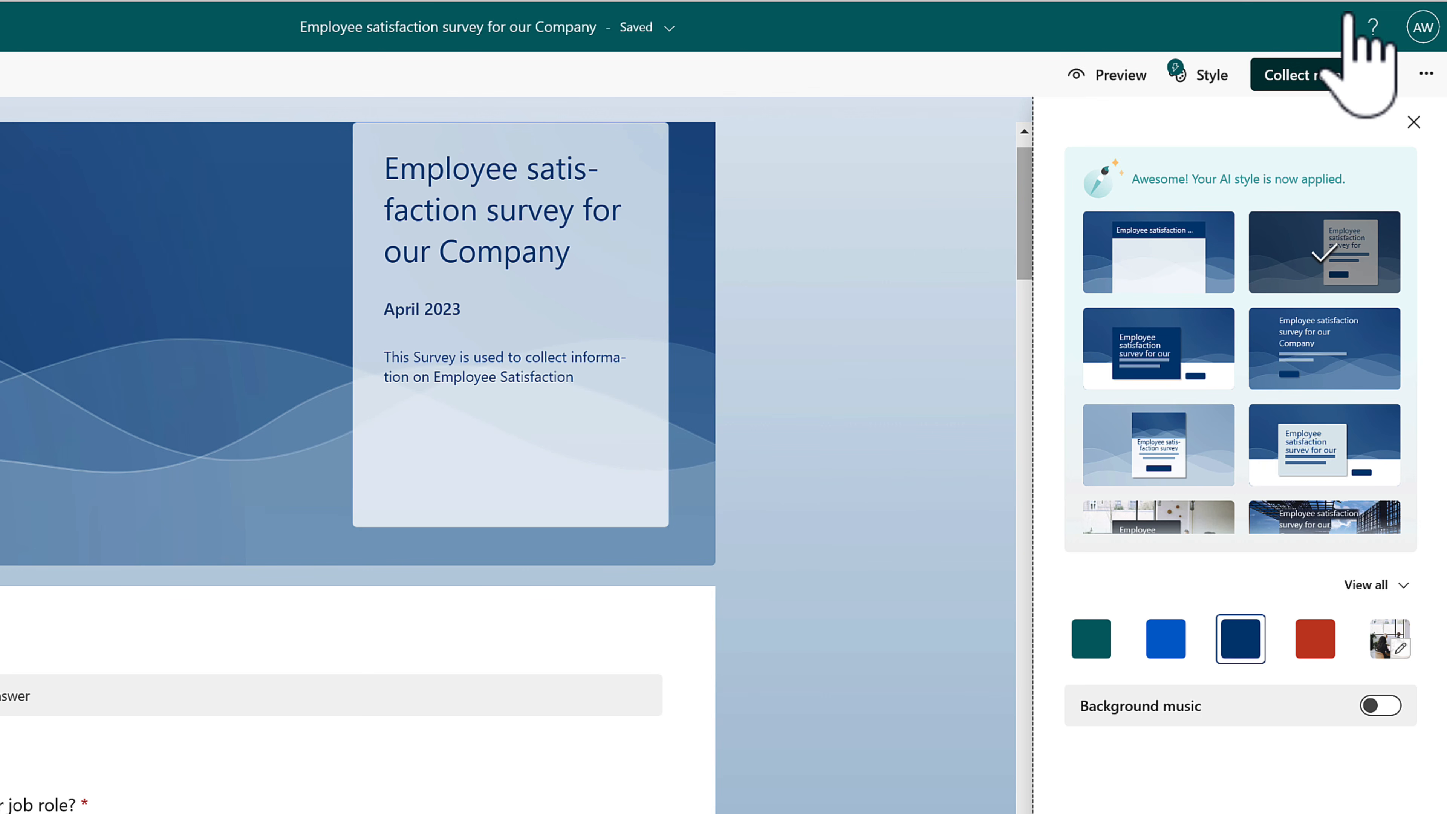
- Set response collection to only people in the organization, with names recorded and one response per person
{"action": "left_click", "coordinate": [1336, 60]}
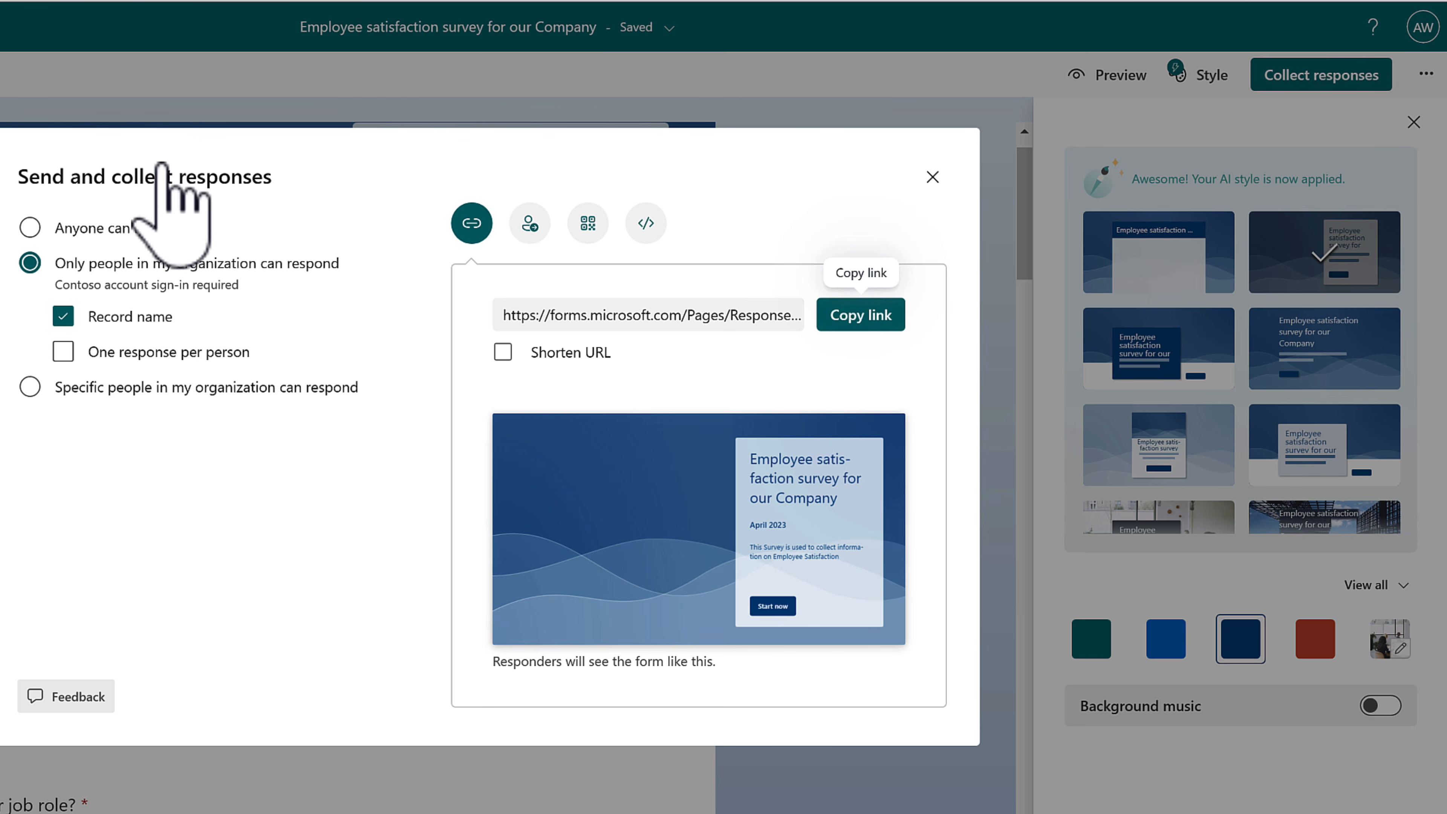
{"action": "left_click", "coordinate": [162, 226]}
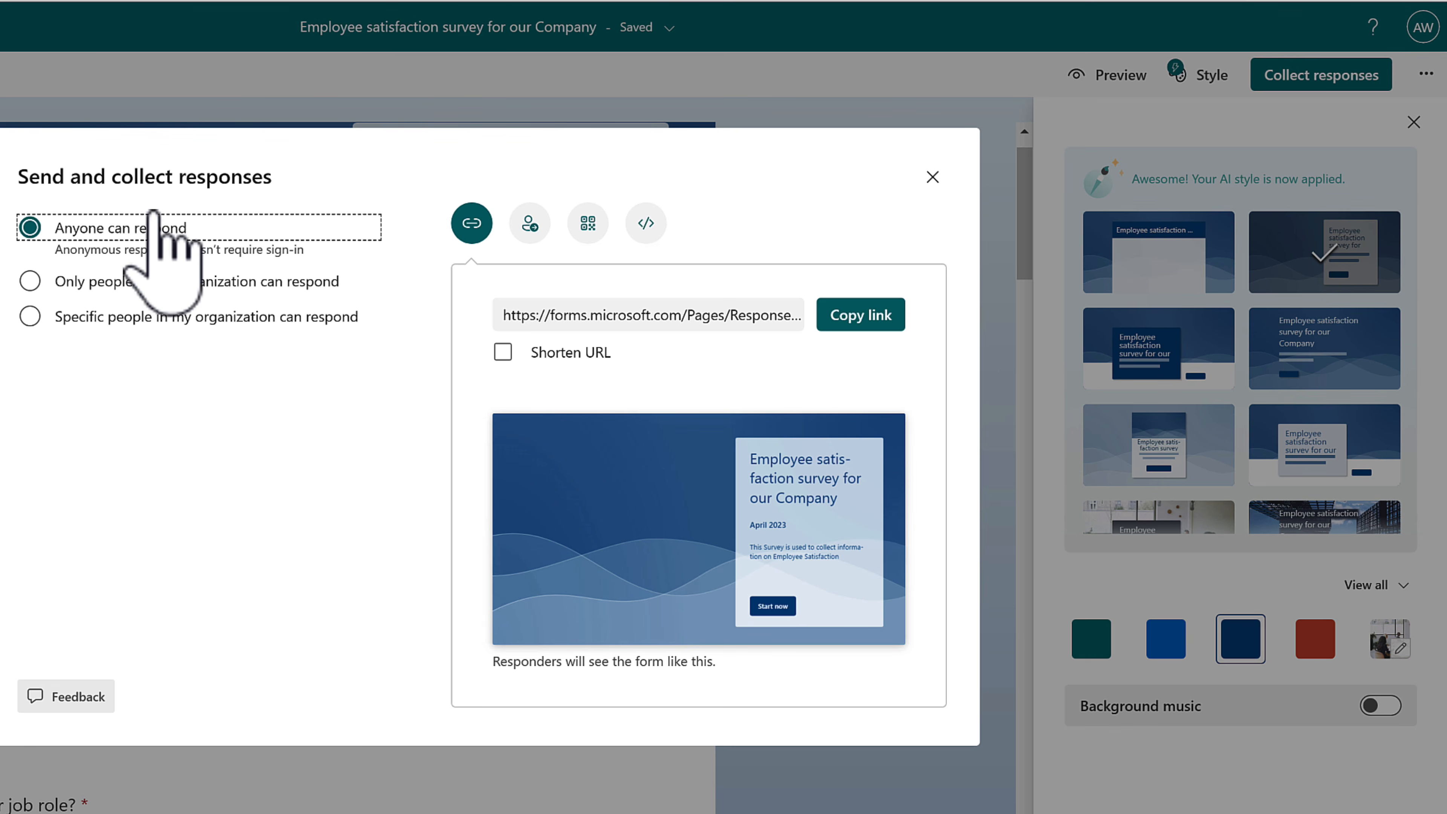
{"action": "left_click", "coordinate": [171, 279]}
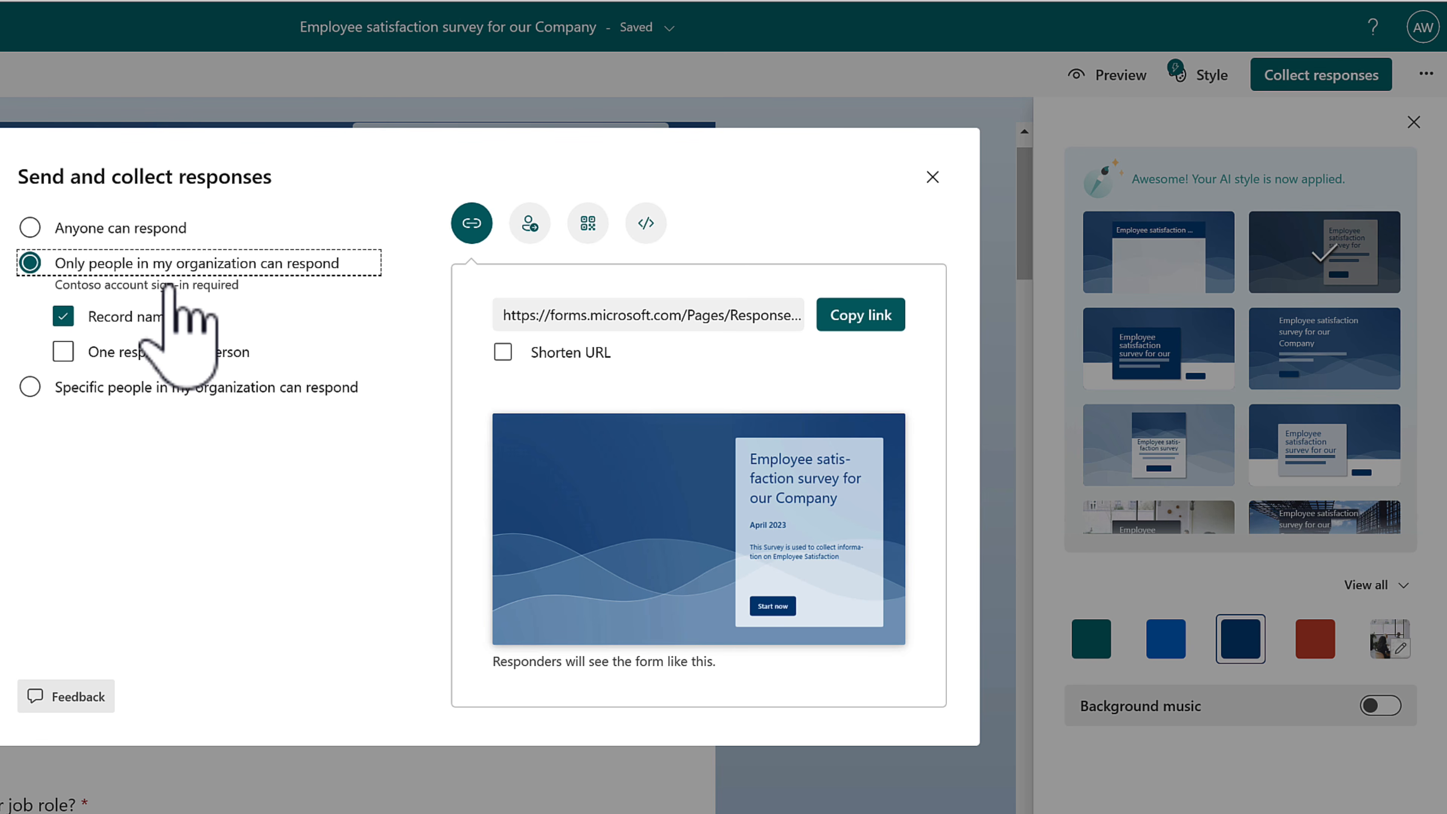
{"action": "key", "text": "Down"}
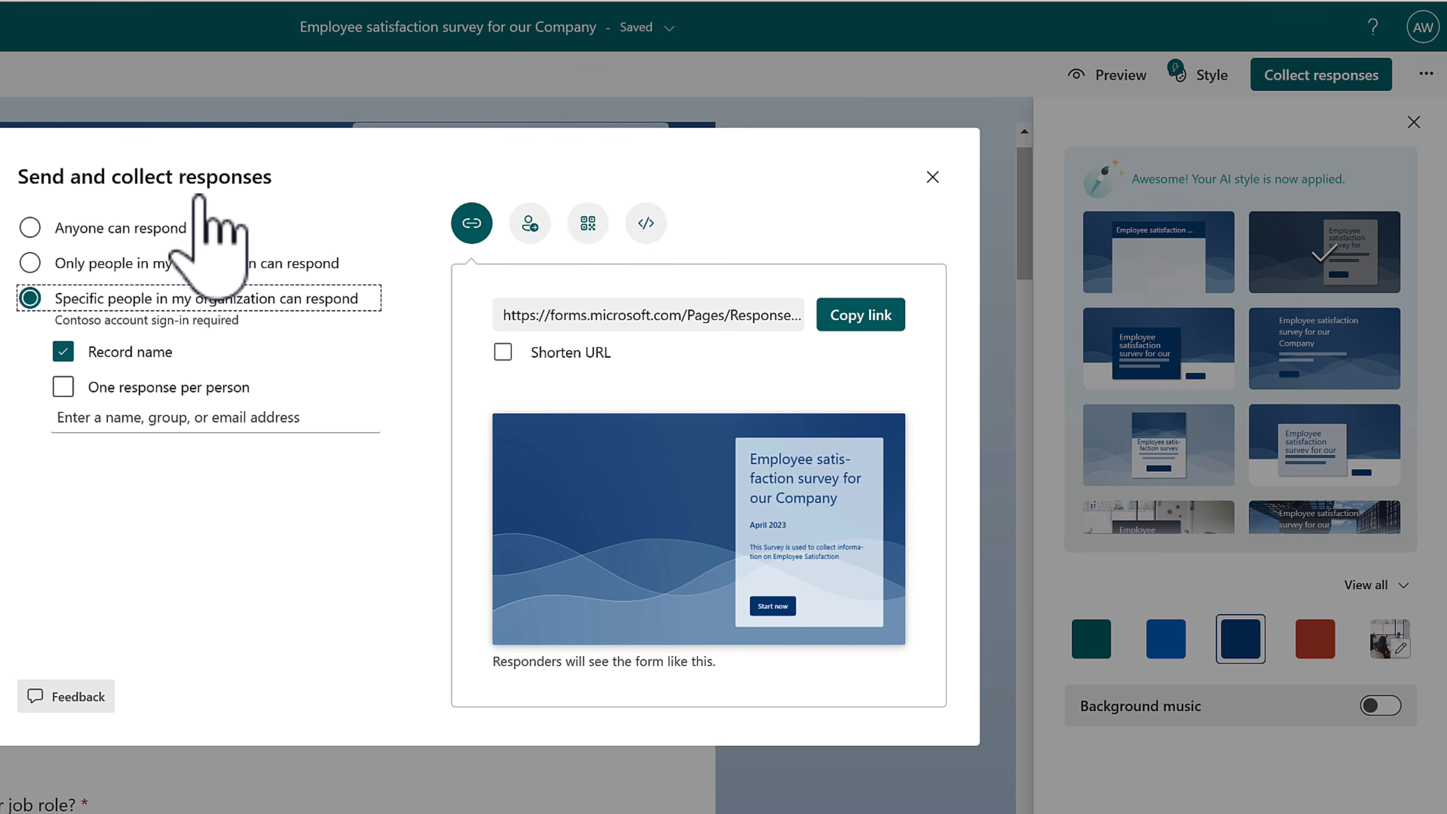
{"action": "key", "text": "Up"}
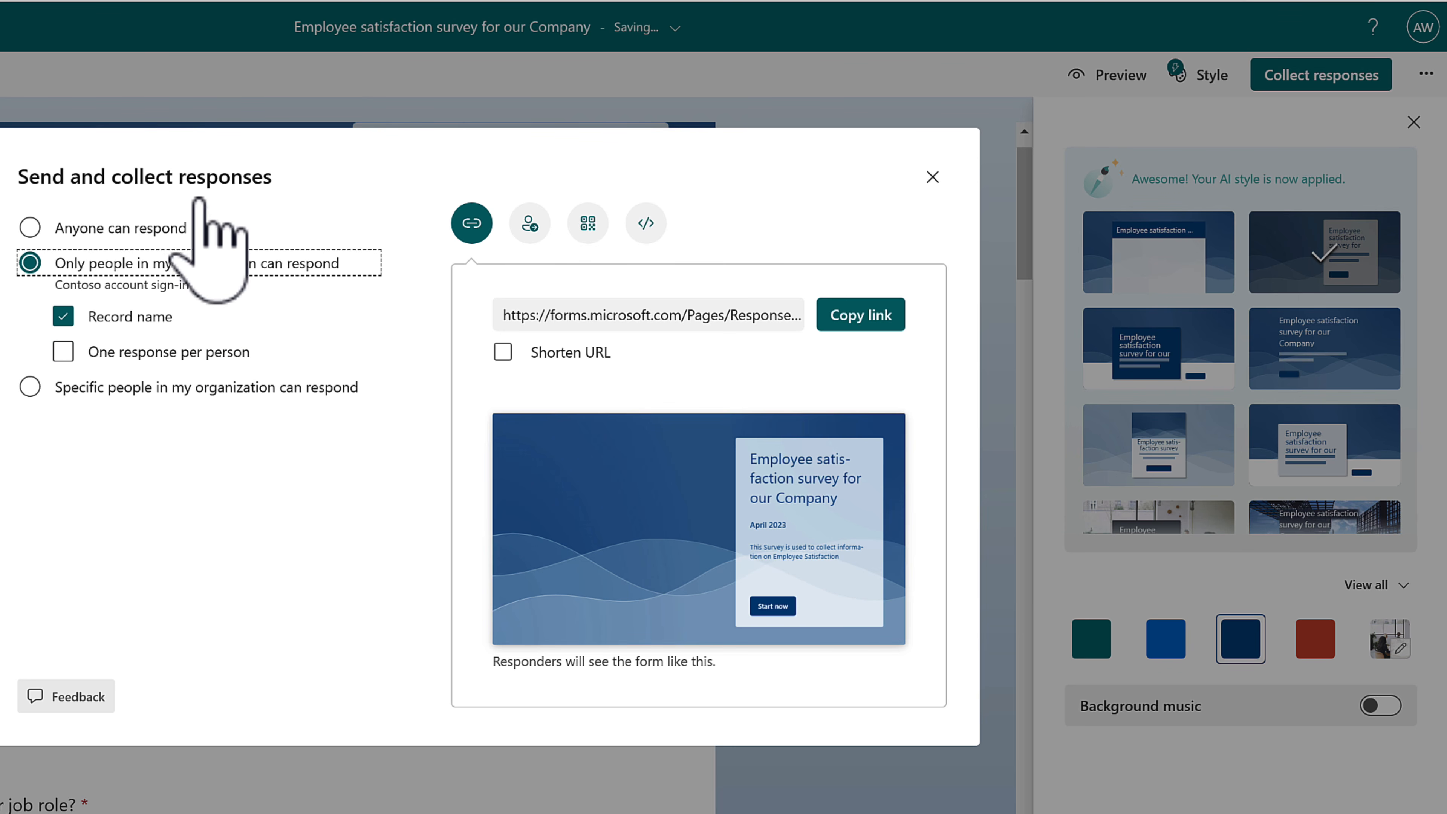
{"action": "left_click", "coordinate": [188, 351]}
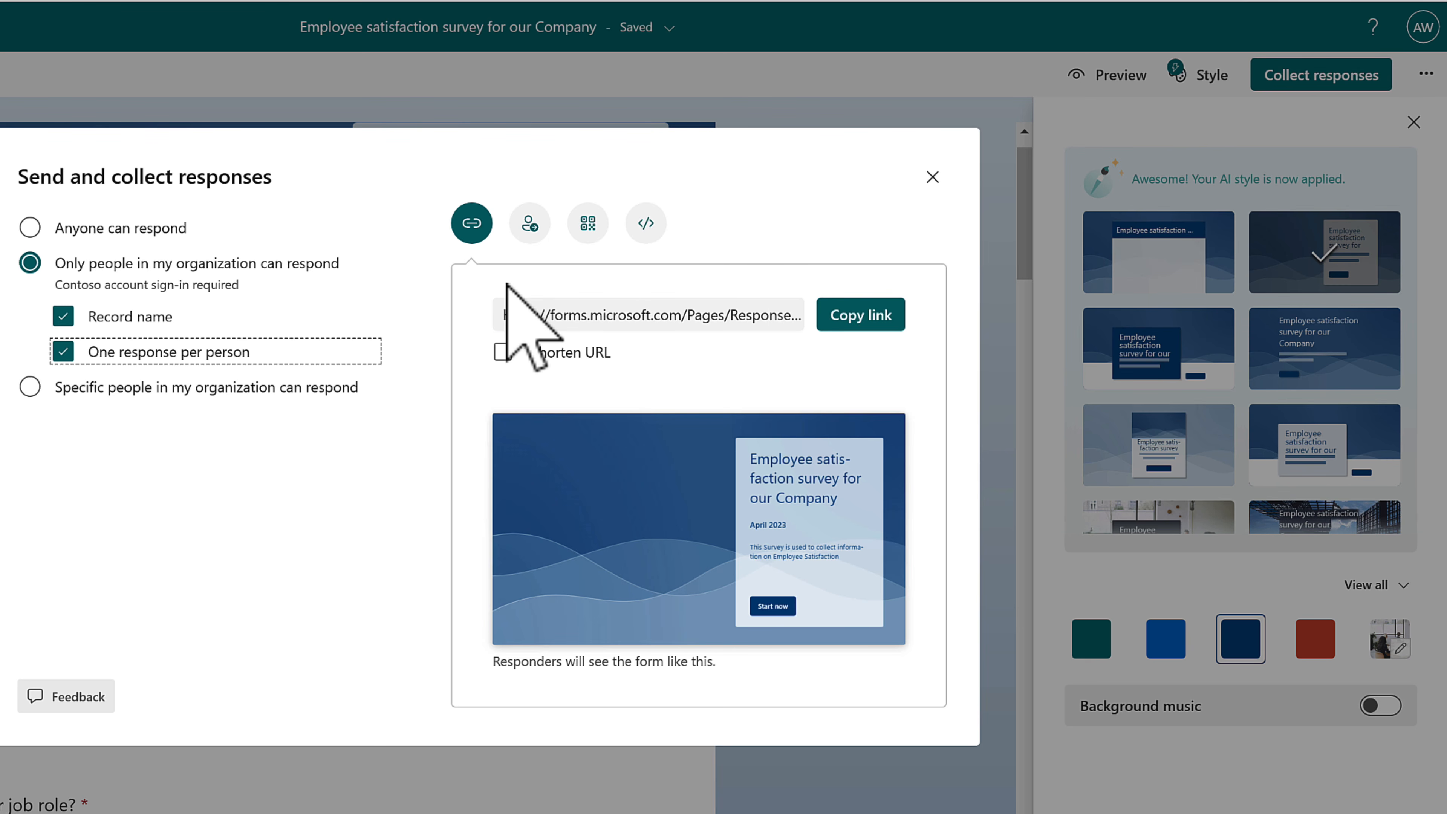
- Shorten the survey's response URL and copy the link
{"action": "left_click", "coordinate": [501, 351]}
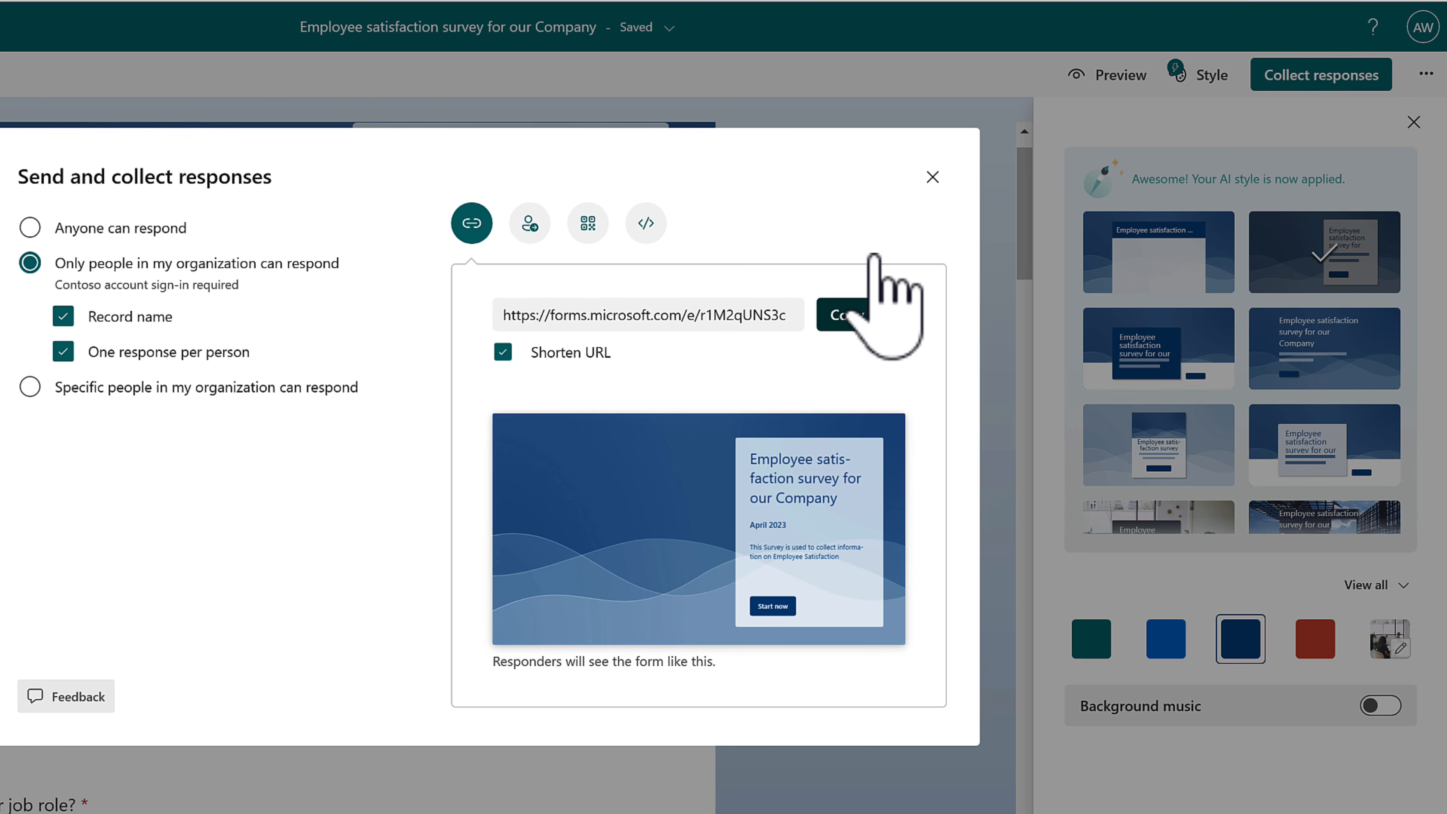
{"action": "left_click", "coordinate": [874, 311]}
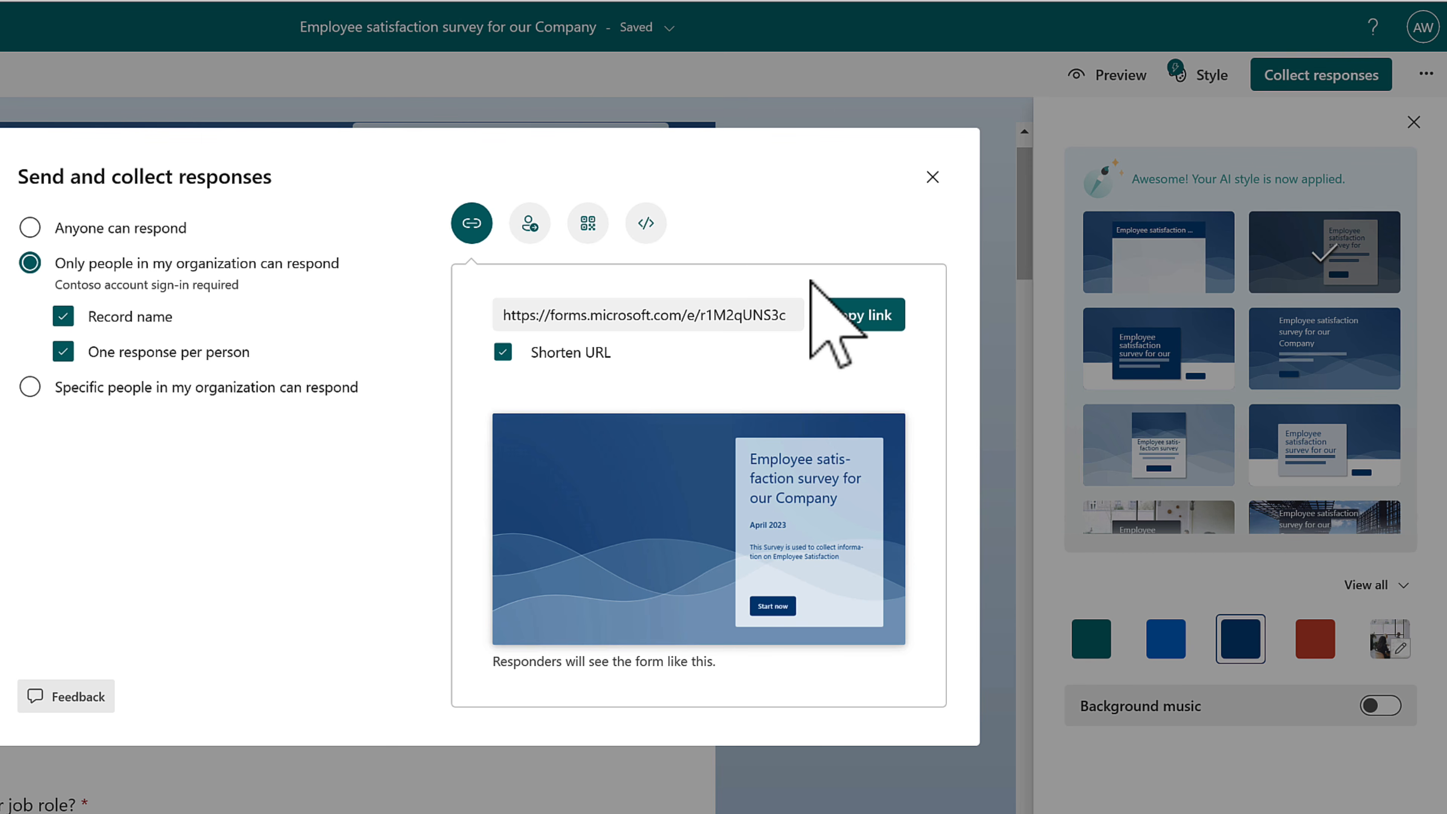
- Send the survey invitation with its default message to the first suggested colleague through both Outlook and Teams
{"action": "left_click", "coordinate": [529, 223]}
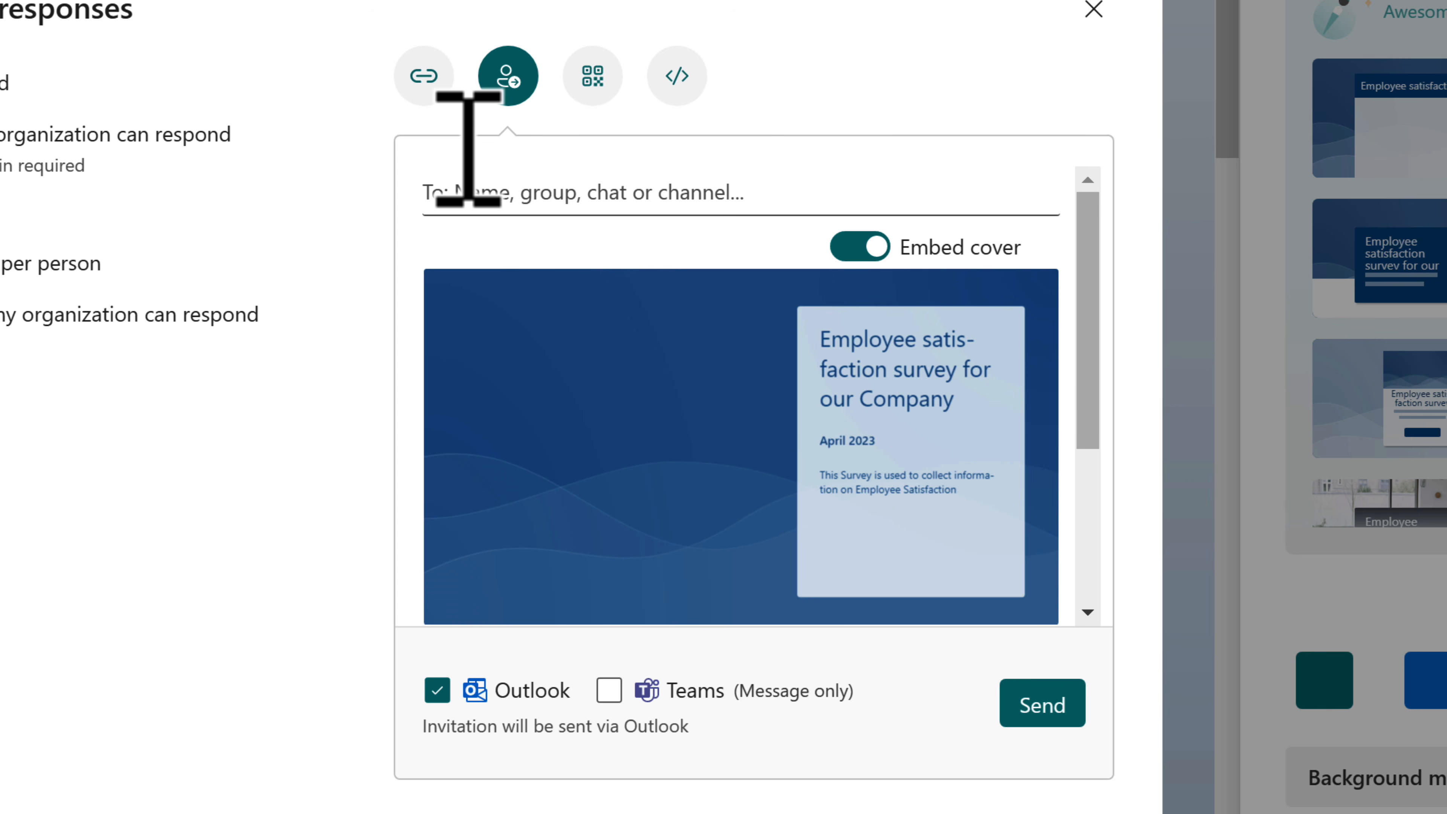
{"action": "left_click", "coordinate": [589, 170]}
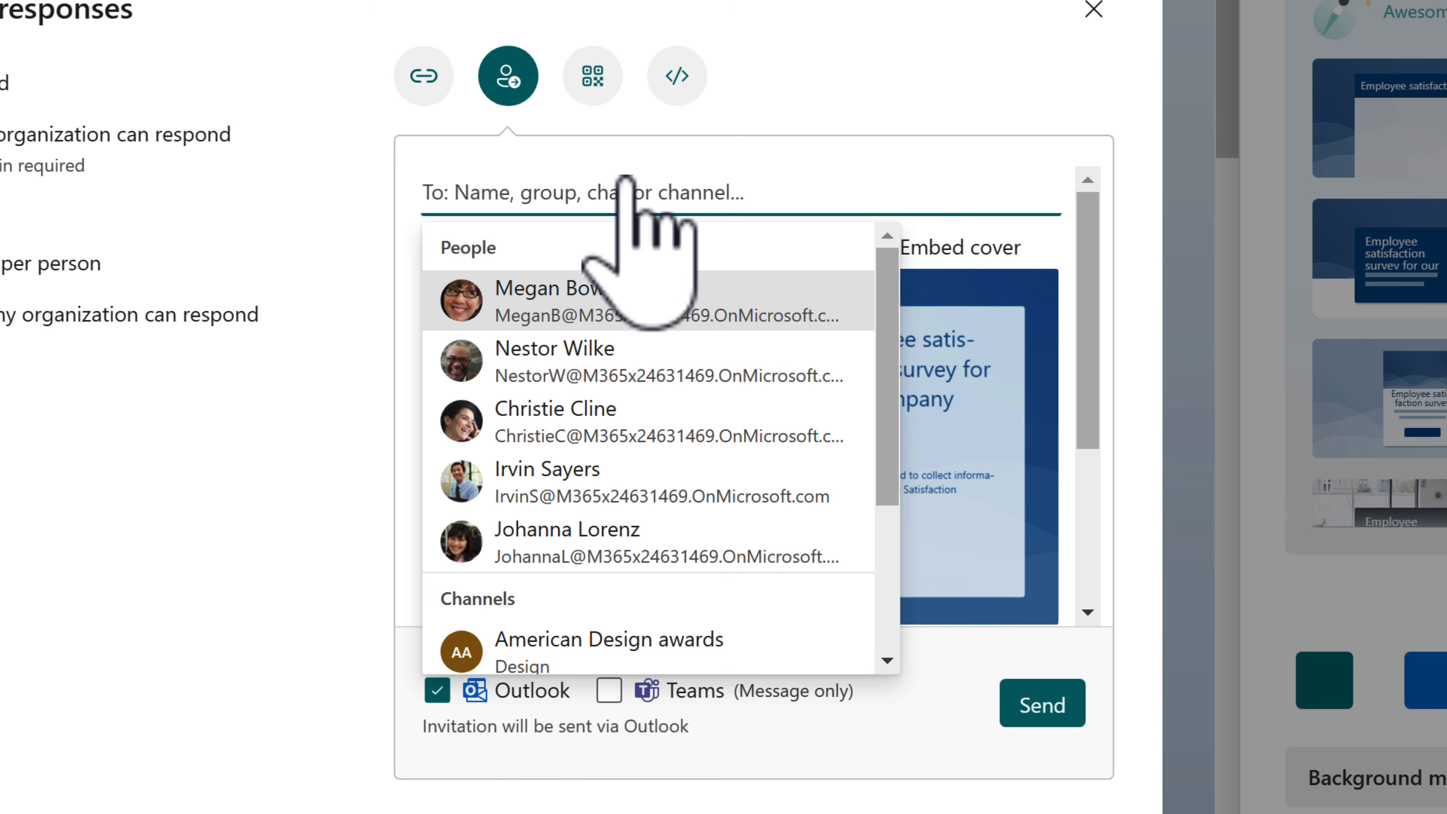
{"action": "left_click", "coordinate": [638, 299]}
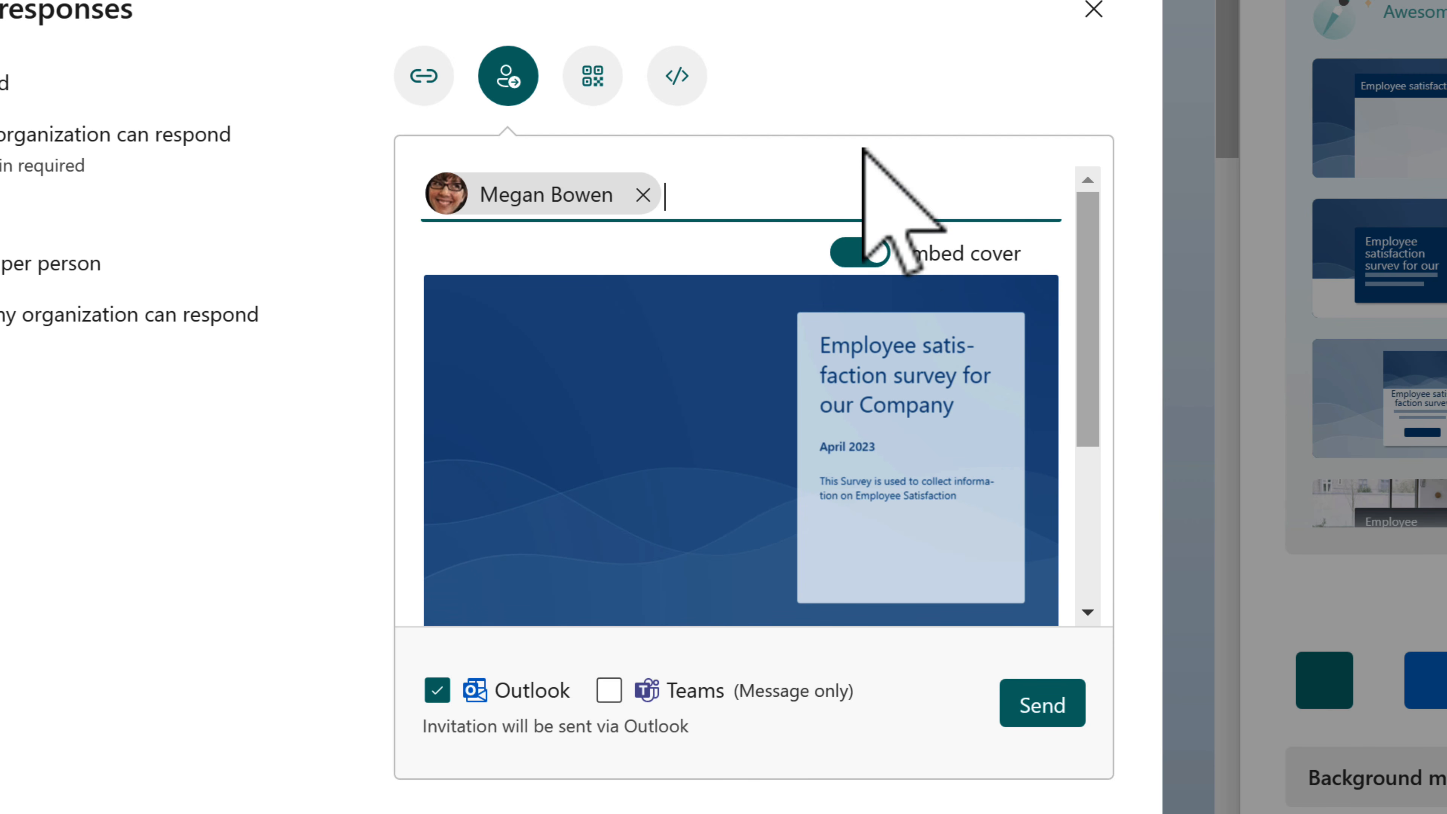
{"action": "scroll", "coordinate": [808, 252], "scroll_direction": "down", "scroll_amount": 5}
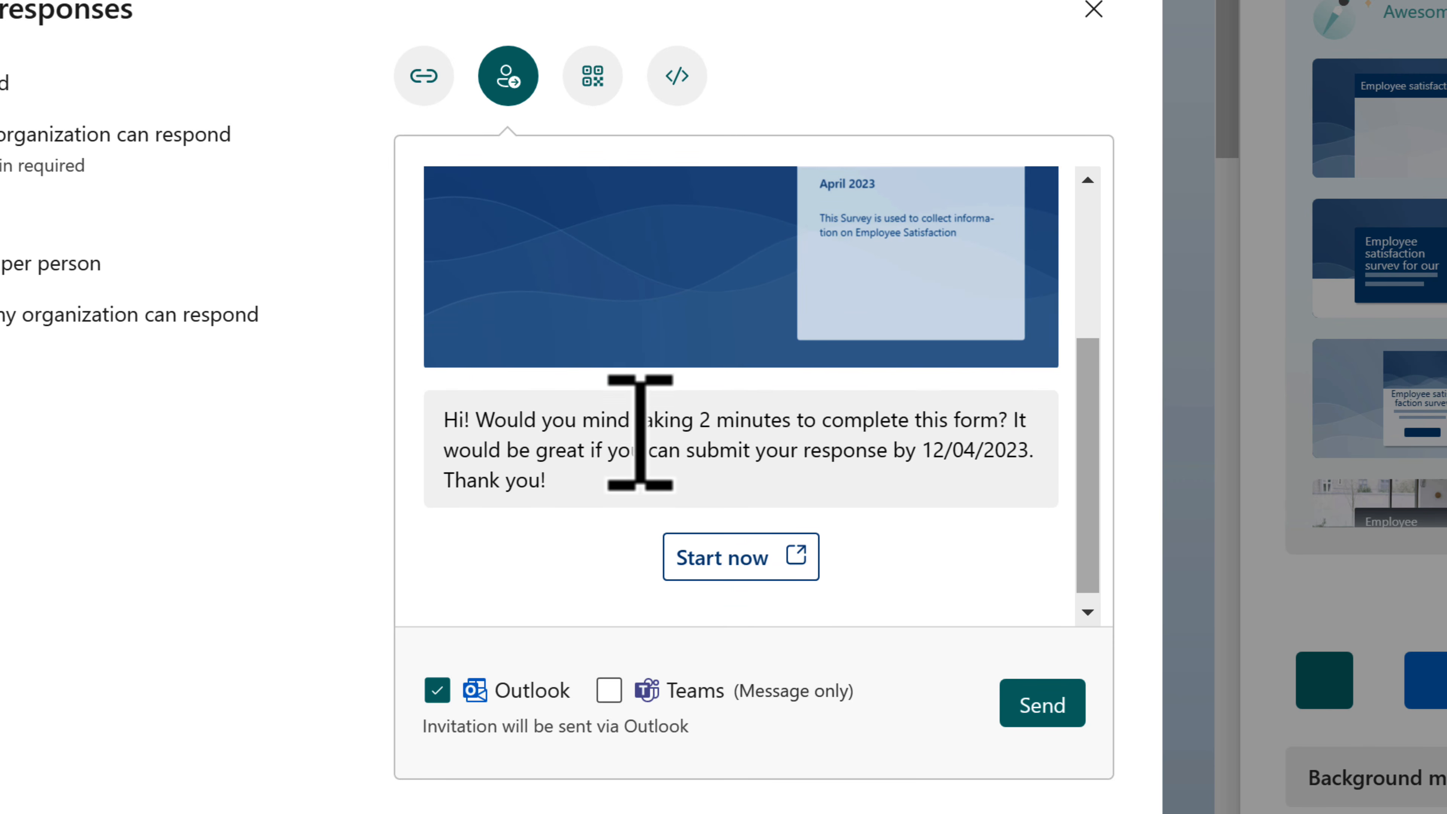
{"action": "left_click", "coordinate": [638, 429]}
{"action": "key", "text": "ctrl+a"}
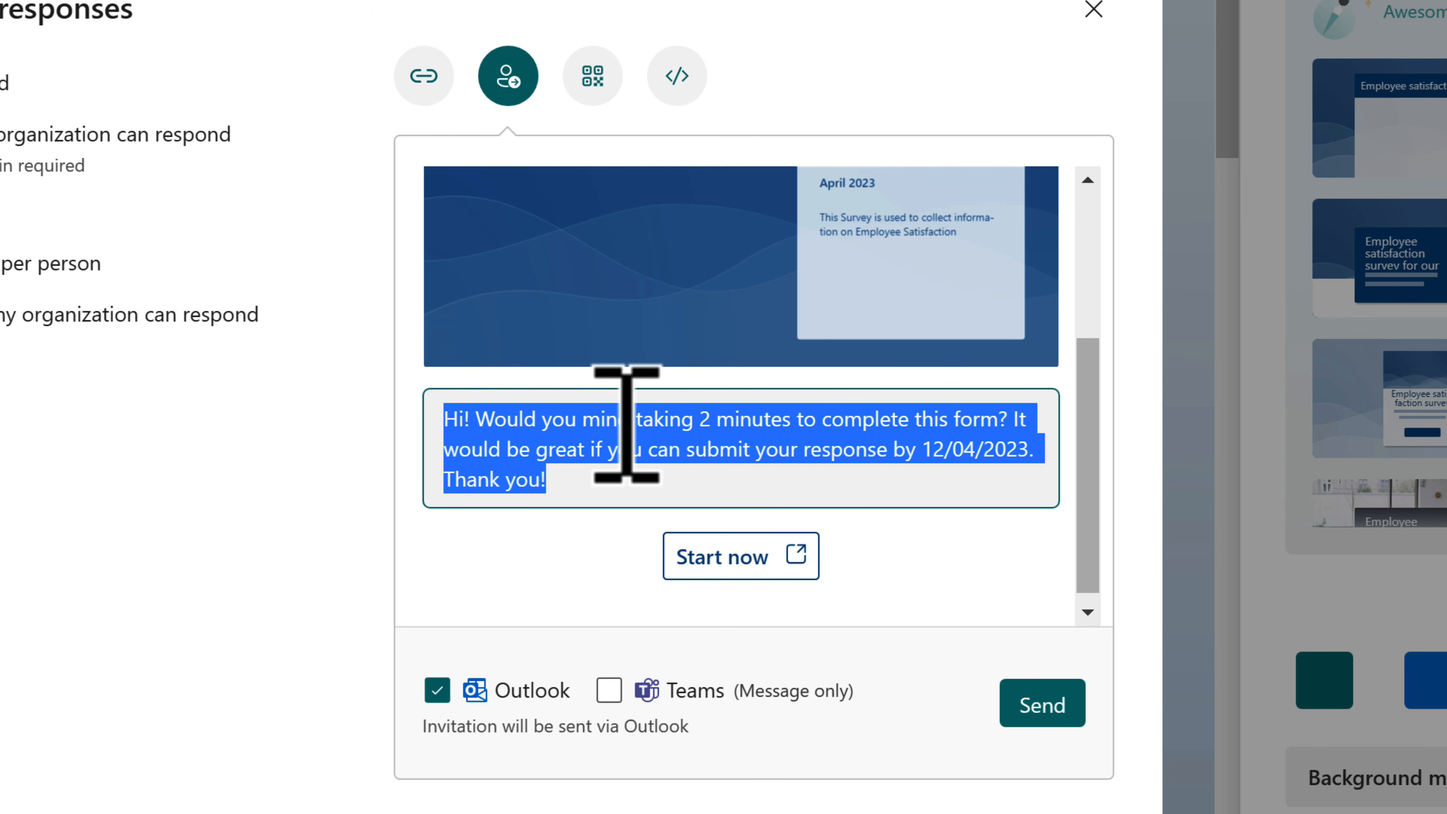
{"action": "key", "text": "Right"}
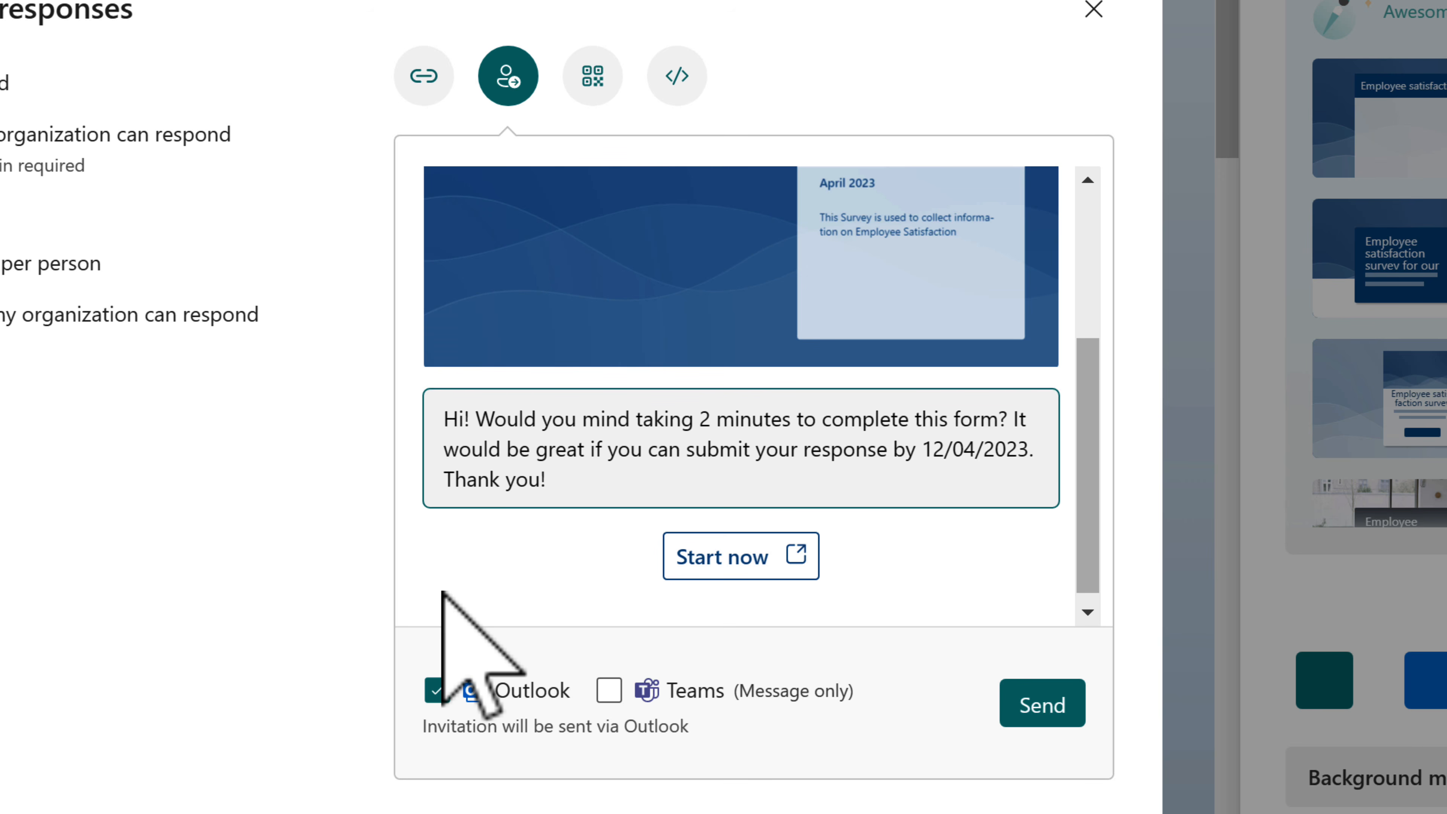
{"action": "left_click", "coordinate": [609, 690]}
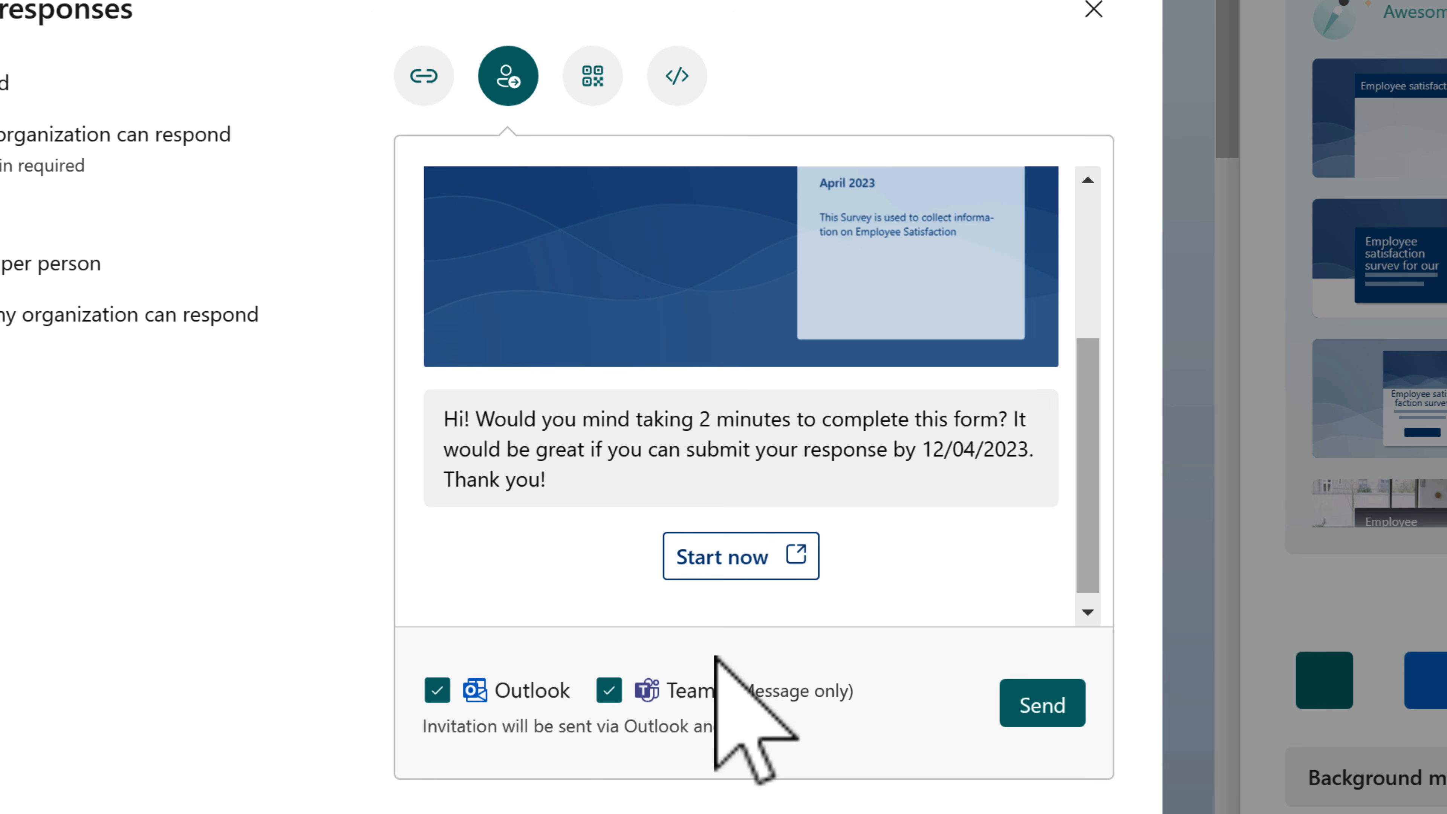
{"action": "left_click", "coordinate": [1031, 703]}
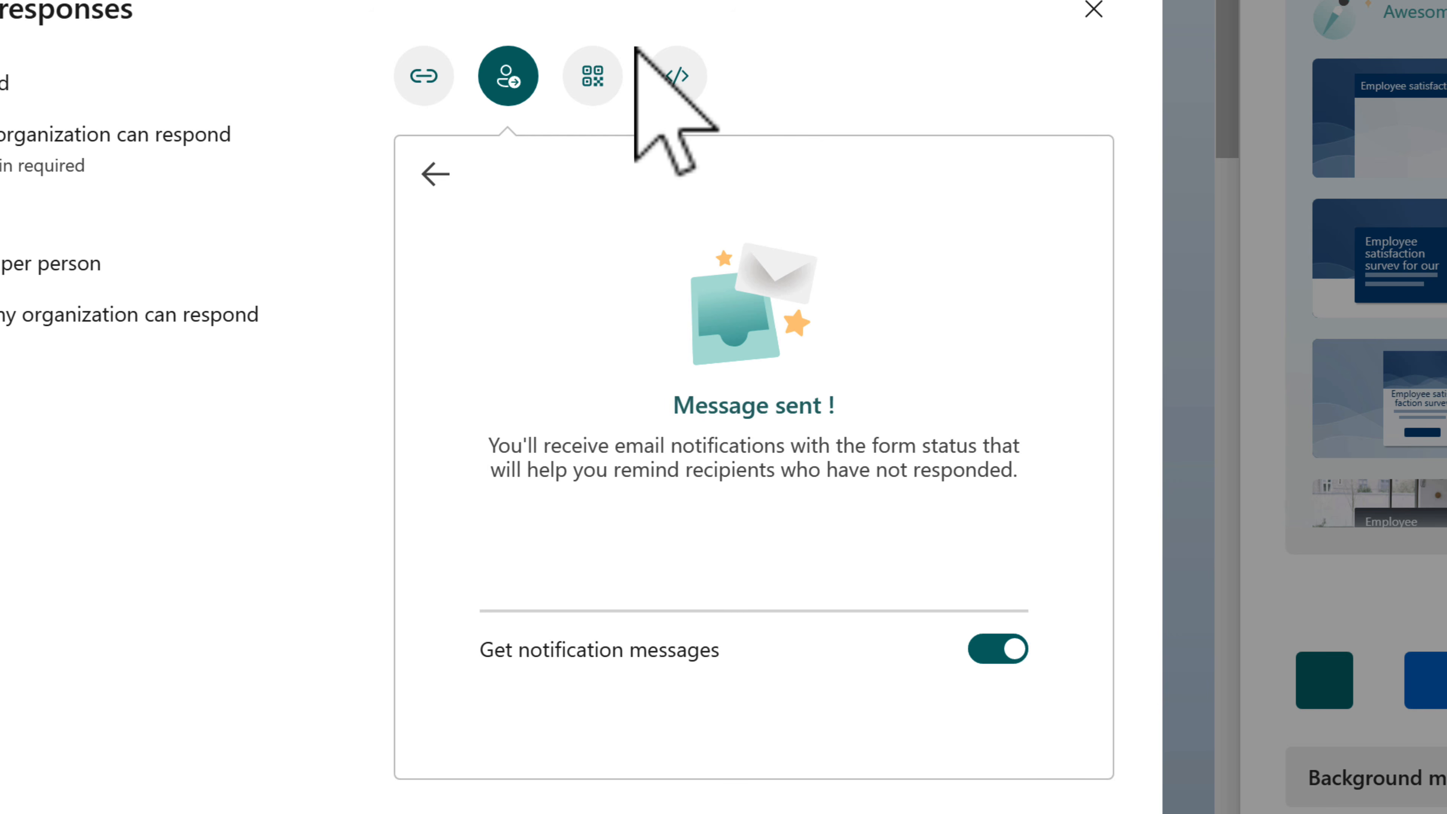
- Look at the QR code and the webpage embed code sharing options, and close the response collection dialog
{"action": "left_click", "coordinate": [592, 74]}
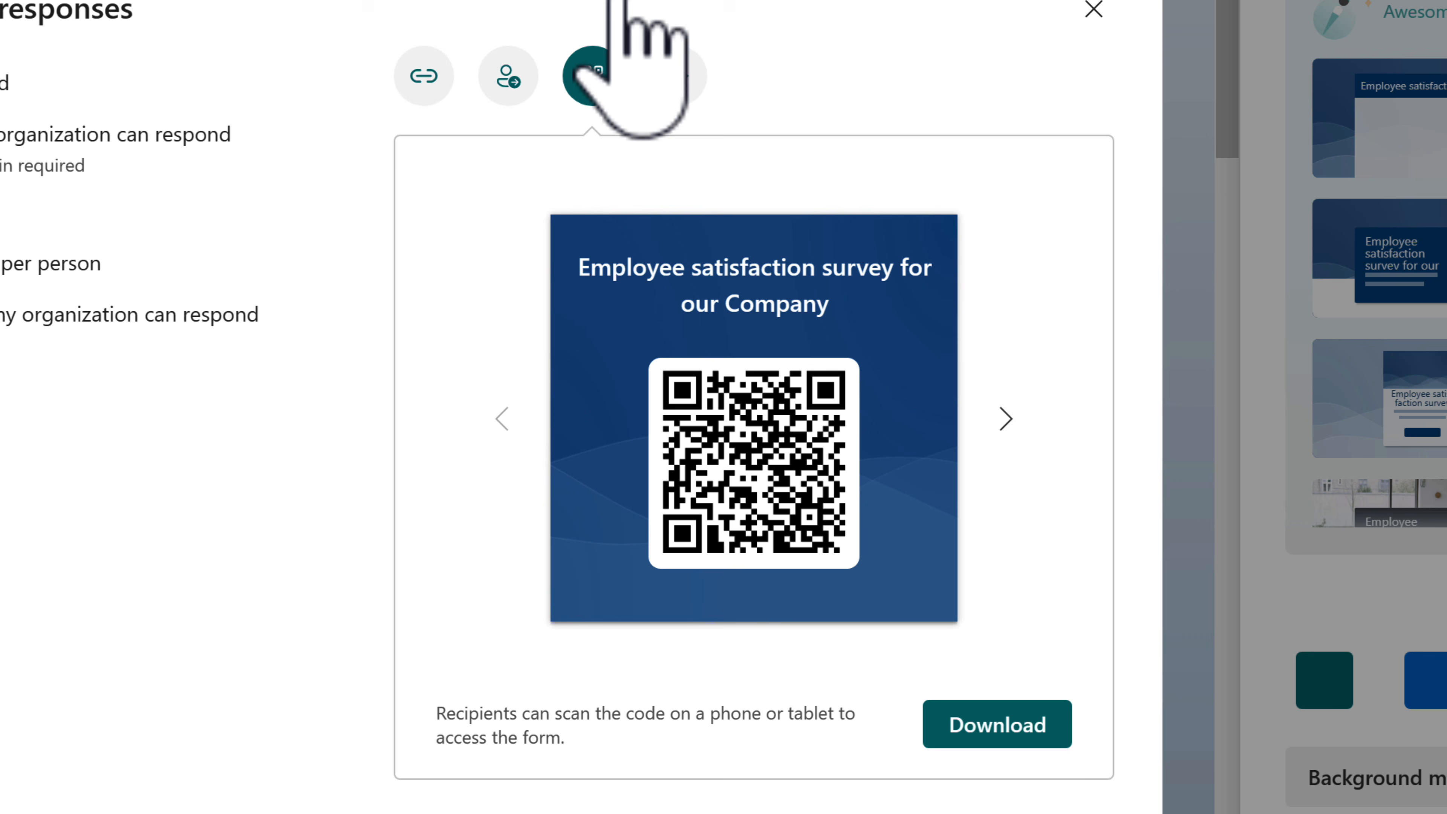
{"action": "left_click", "coordinate": [677, 76]}
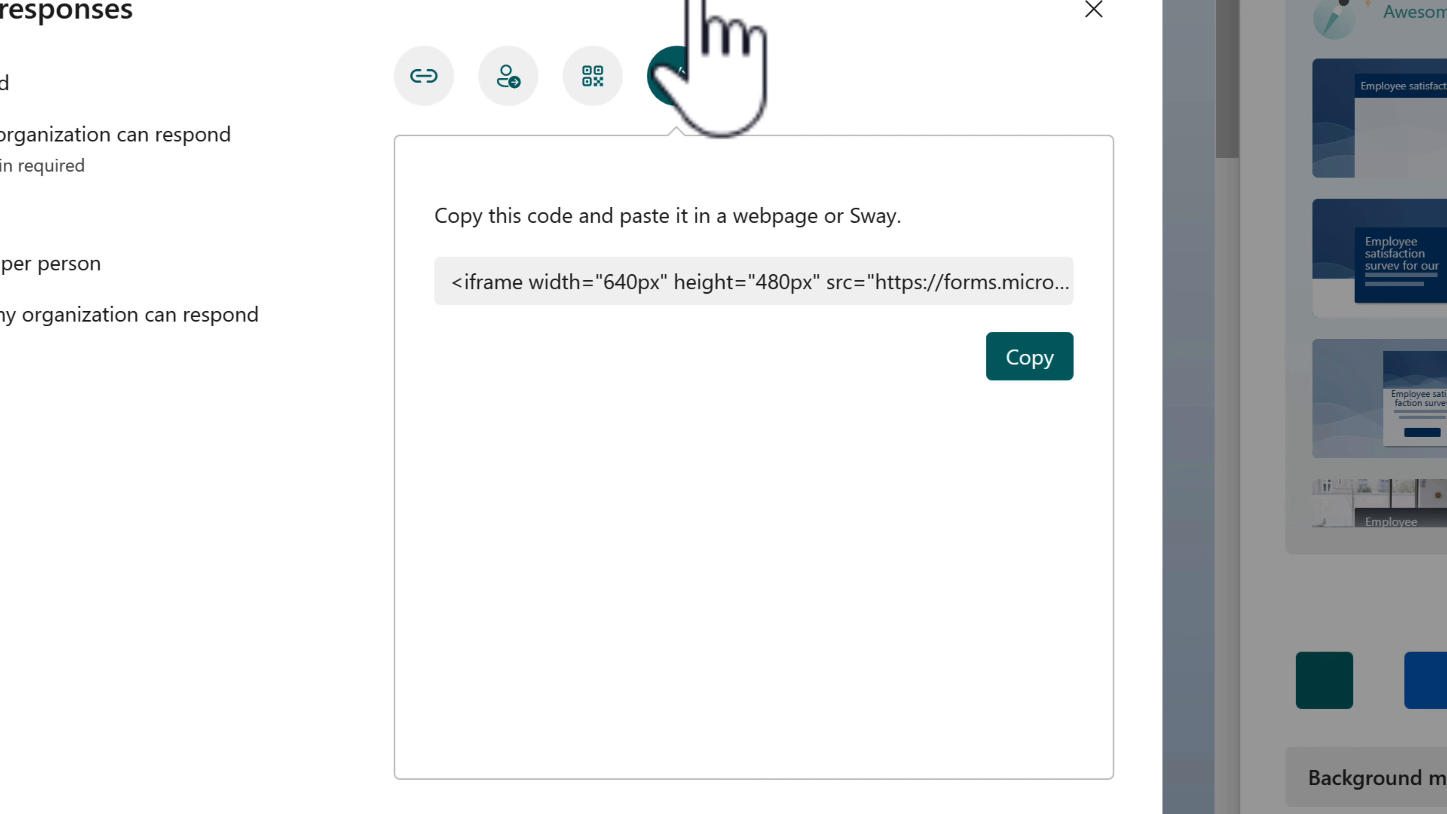
{"action": "left_click", "coordinate": [1093, 9]}
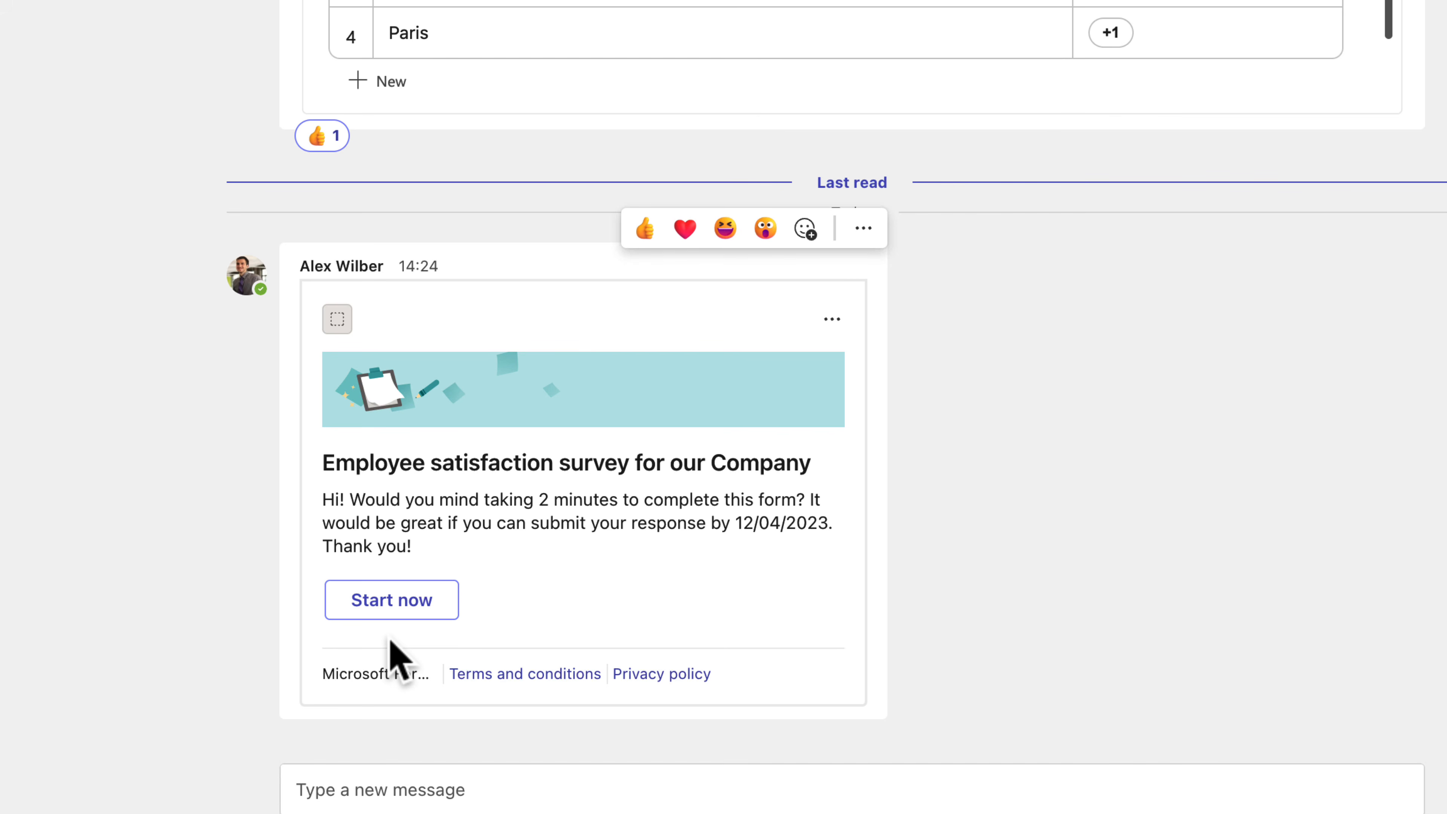
- Switch to the recipient's Teams chat, open the employee satisfaction survey from the invitation card and start answering it
{"action": "left_click", "coordinate": [388, 607]}
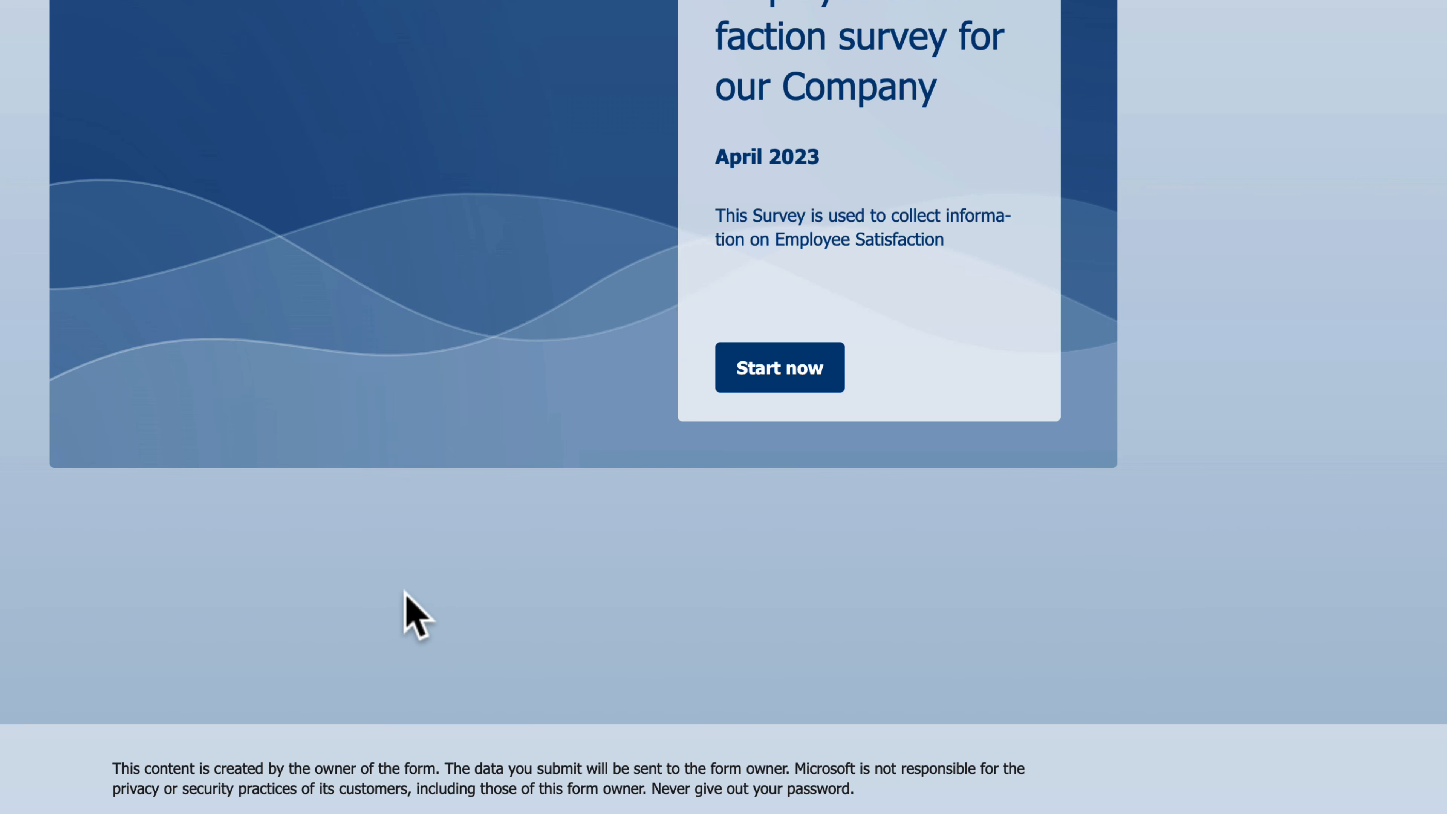
{"action": "left_click", "coordinate": [796, 382]}
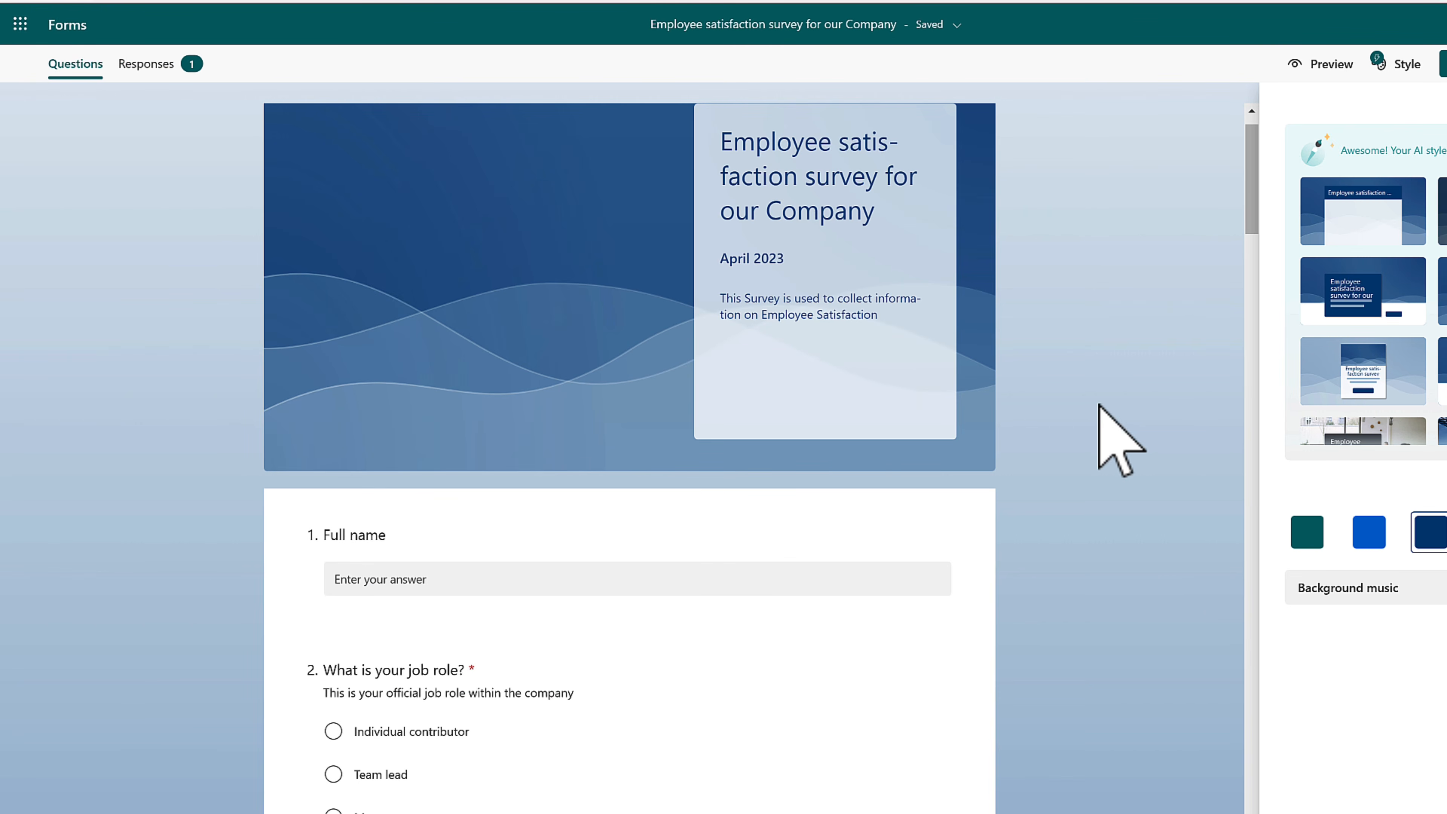
- Open the survey's responses and review the summary charts for all questions
{"action": "left_click", "coordinate": [171, 62]}
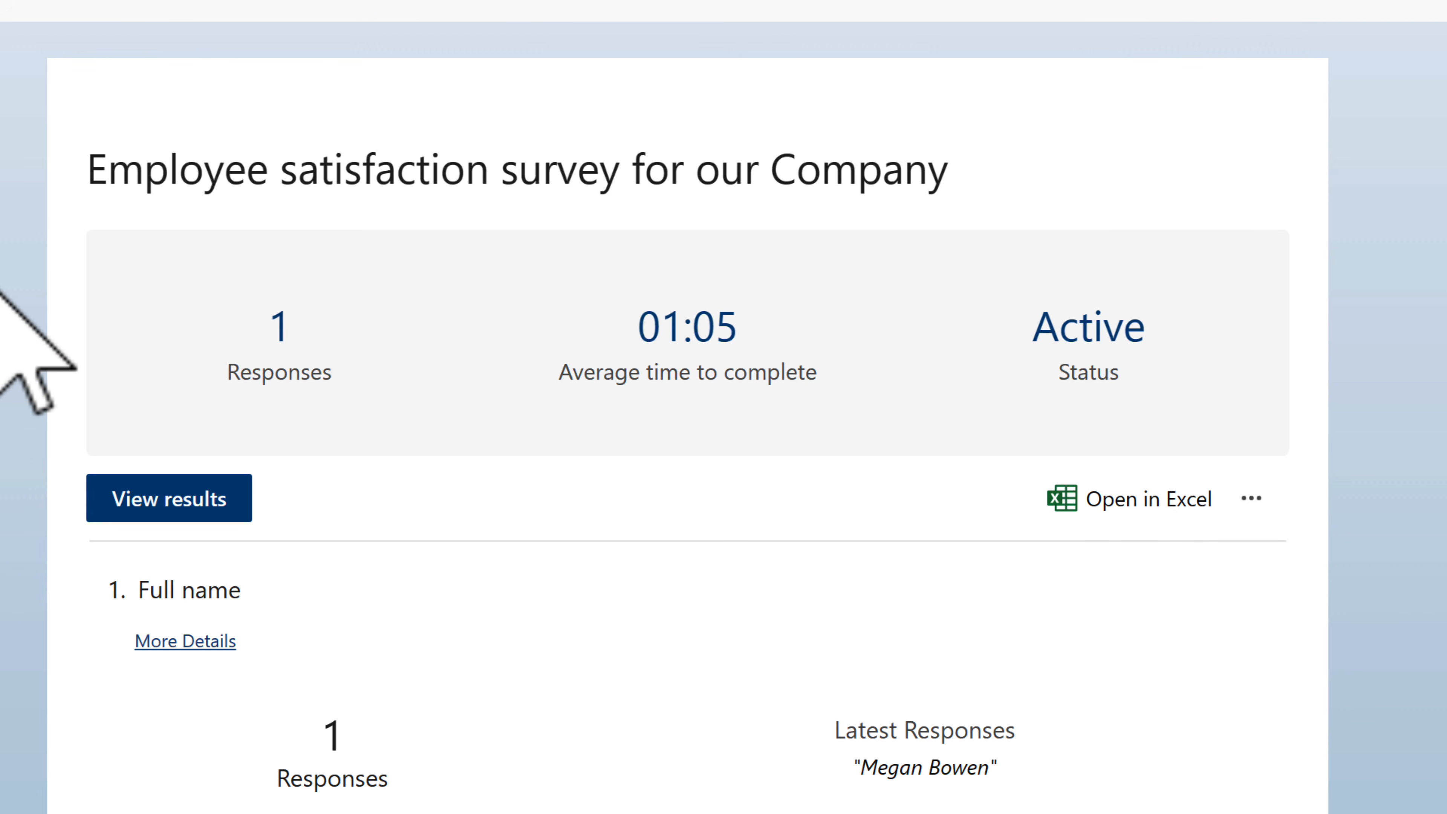
{"action": "scroll", "coordinate": [6, 335], "scroll_direction": "down", "scroll_amount": 6}
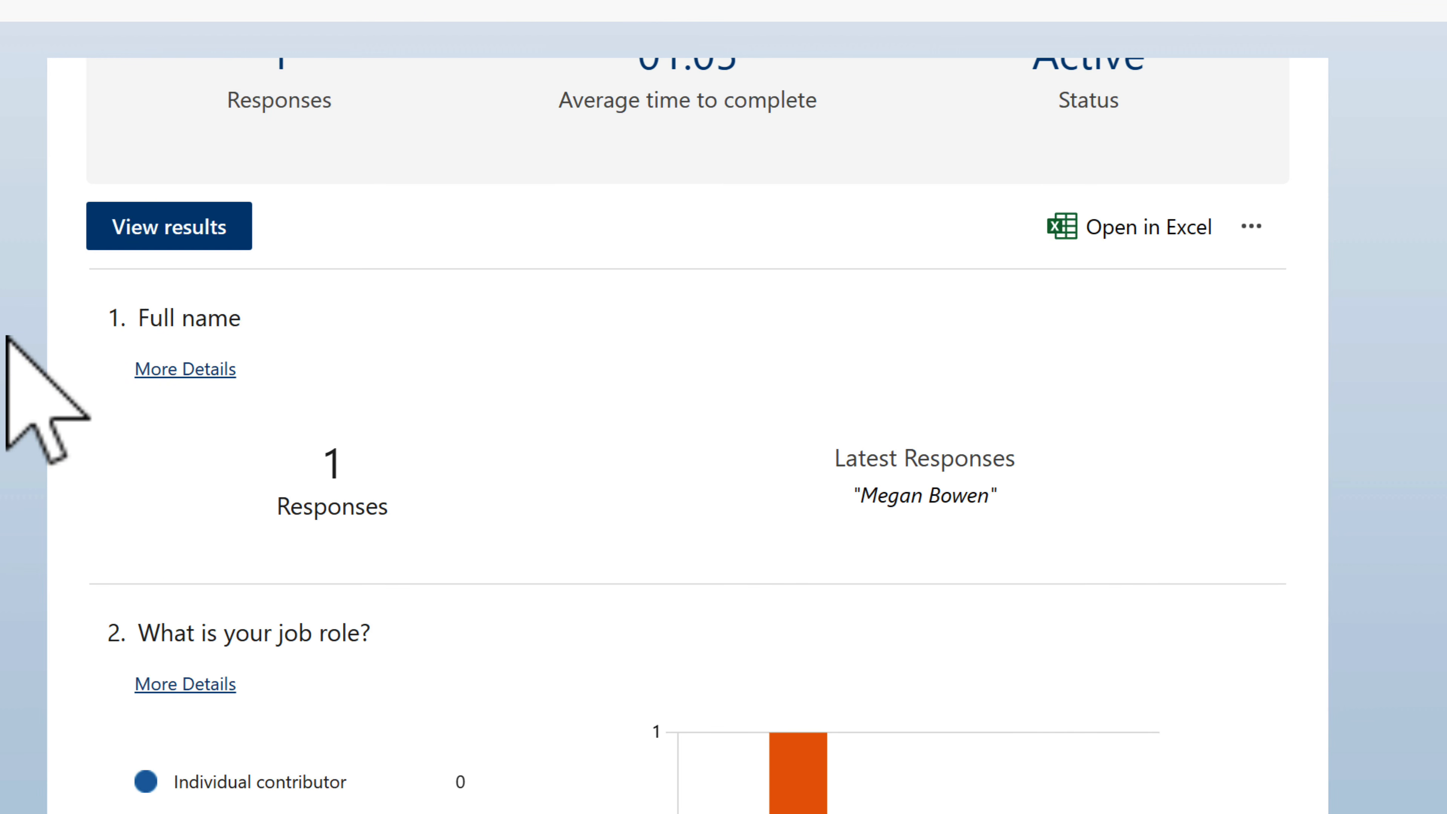
{"action": "scroll", "coordinate": [6, 335], "scroll_direction": "down", "scroll_amount": 10}
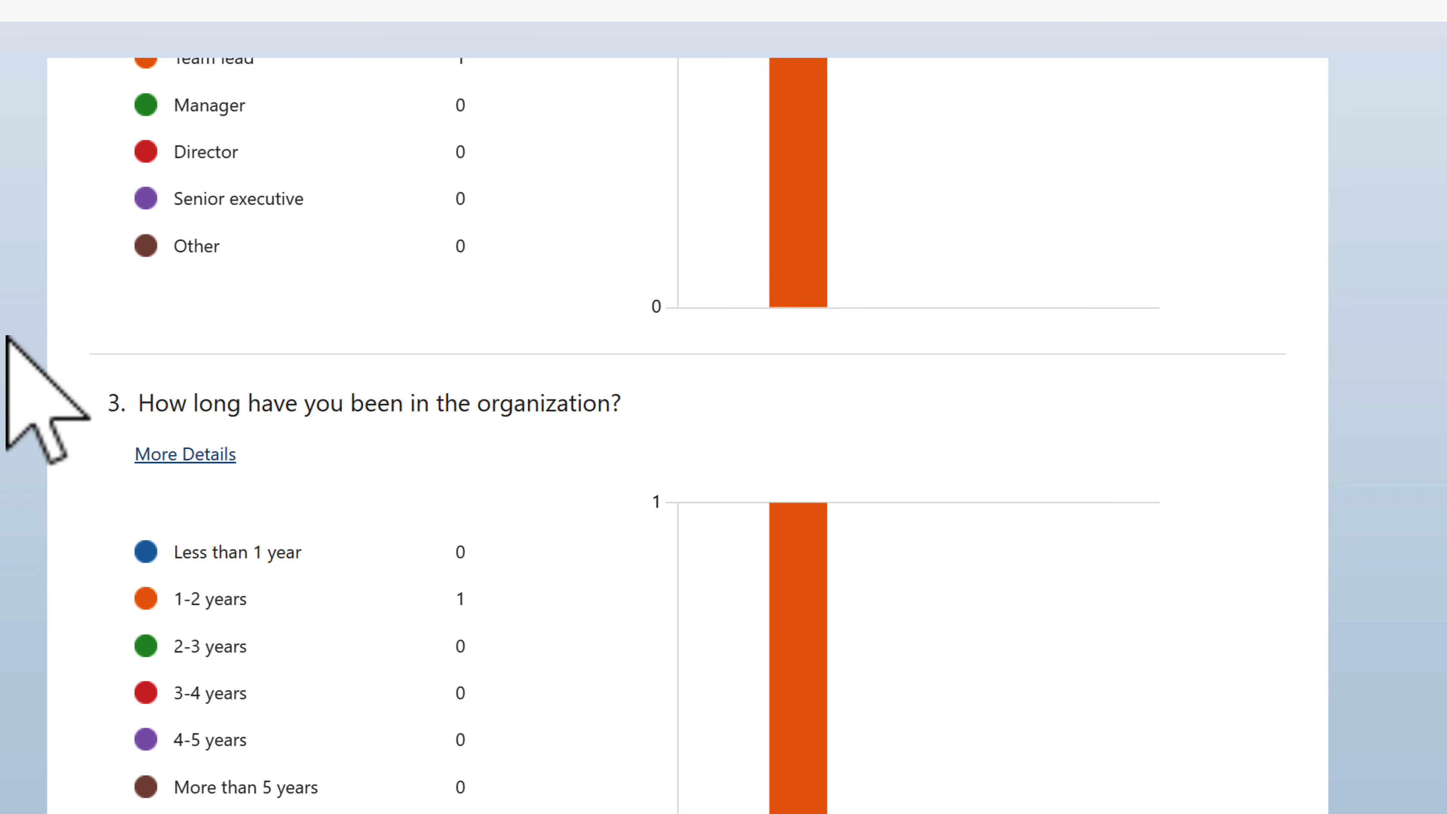
{"action": "scroll", "coordinate": [6, 335], "scroll_direction": "down", "scroll_amount": 10}
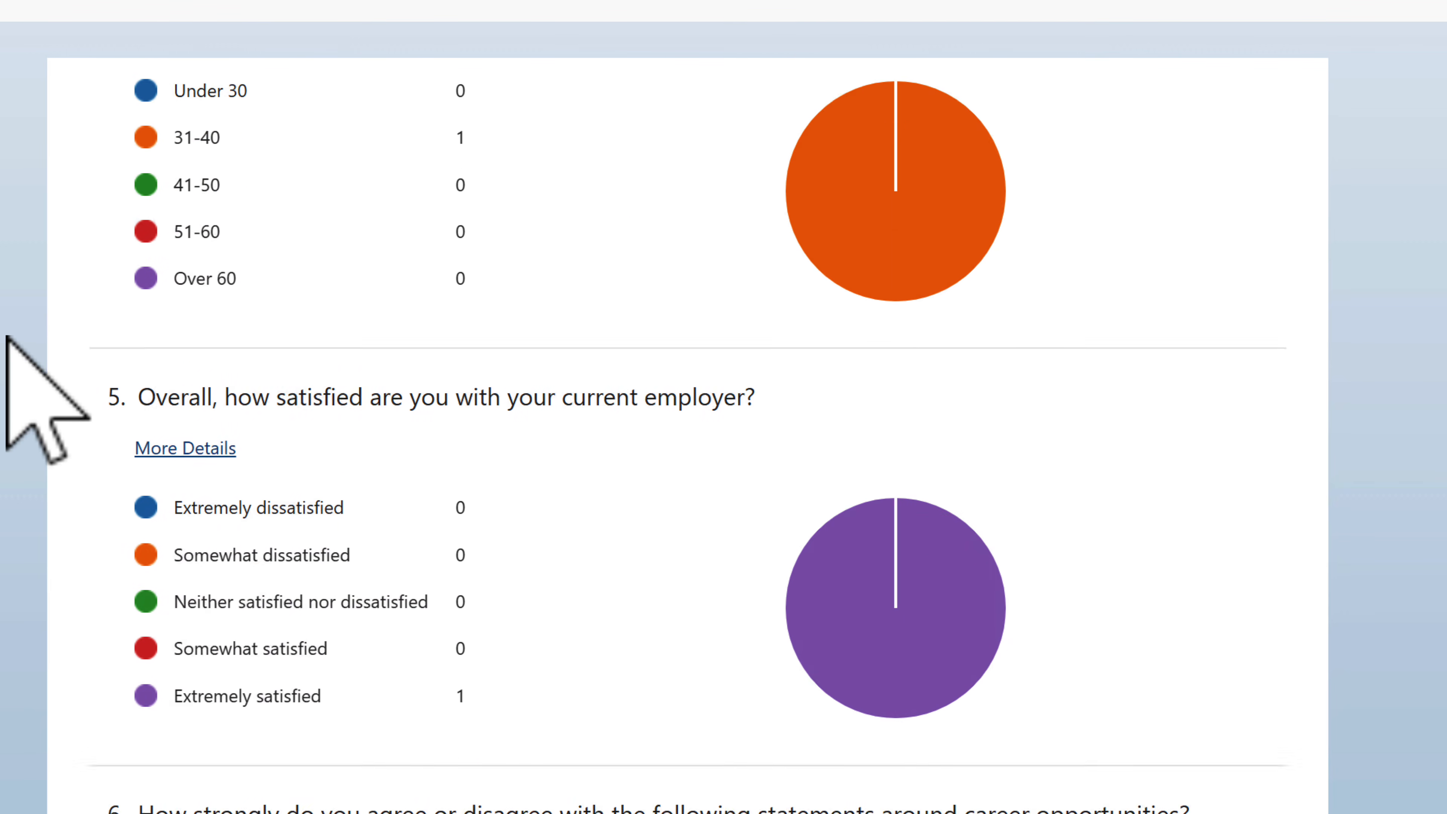
{"action": "scroll", "coordinate": [6, 335], "scroll_direction": "down", "scroll_amount": 10}
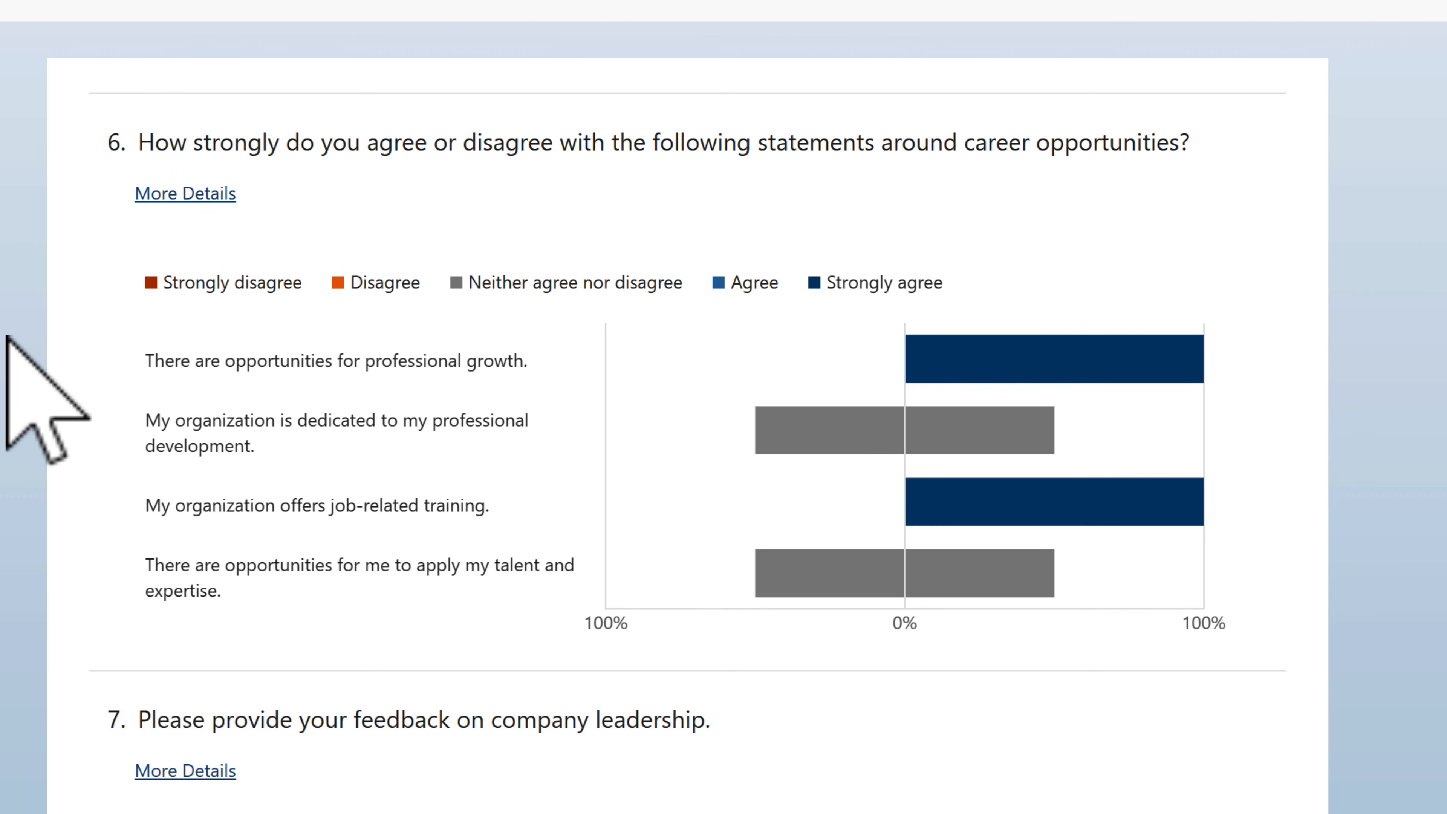
{"action": "scroll", "coordinate": [6, 335], "scroll_direction": "down", "scroll_amount": 2}
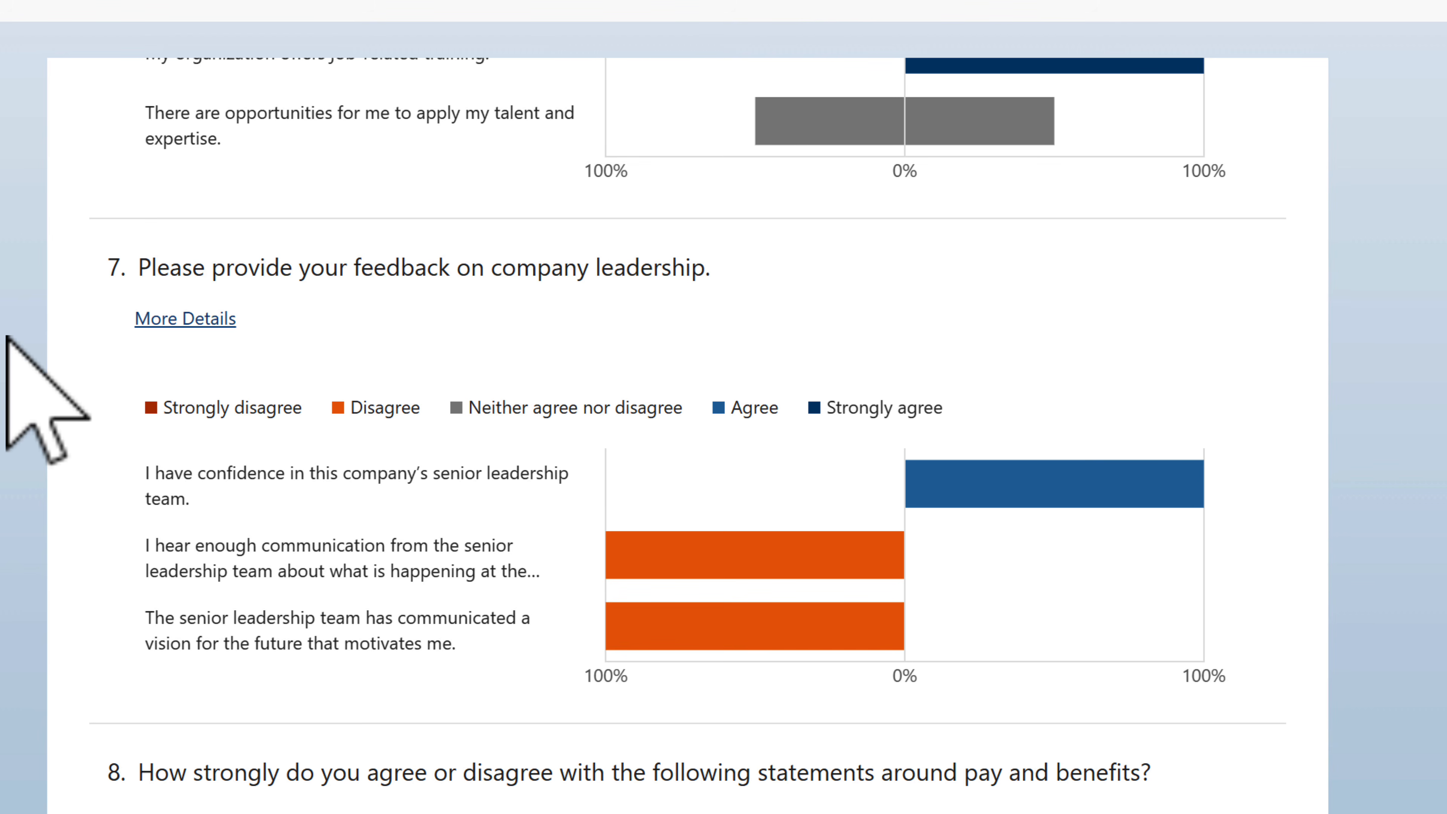
{"action": "scroll", "coordinate": [6, 335], "scroll_direction": "down", "scroll_amount": 17}
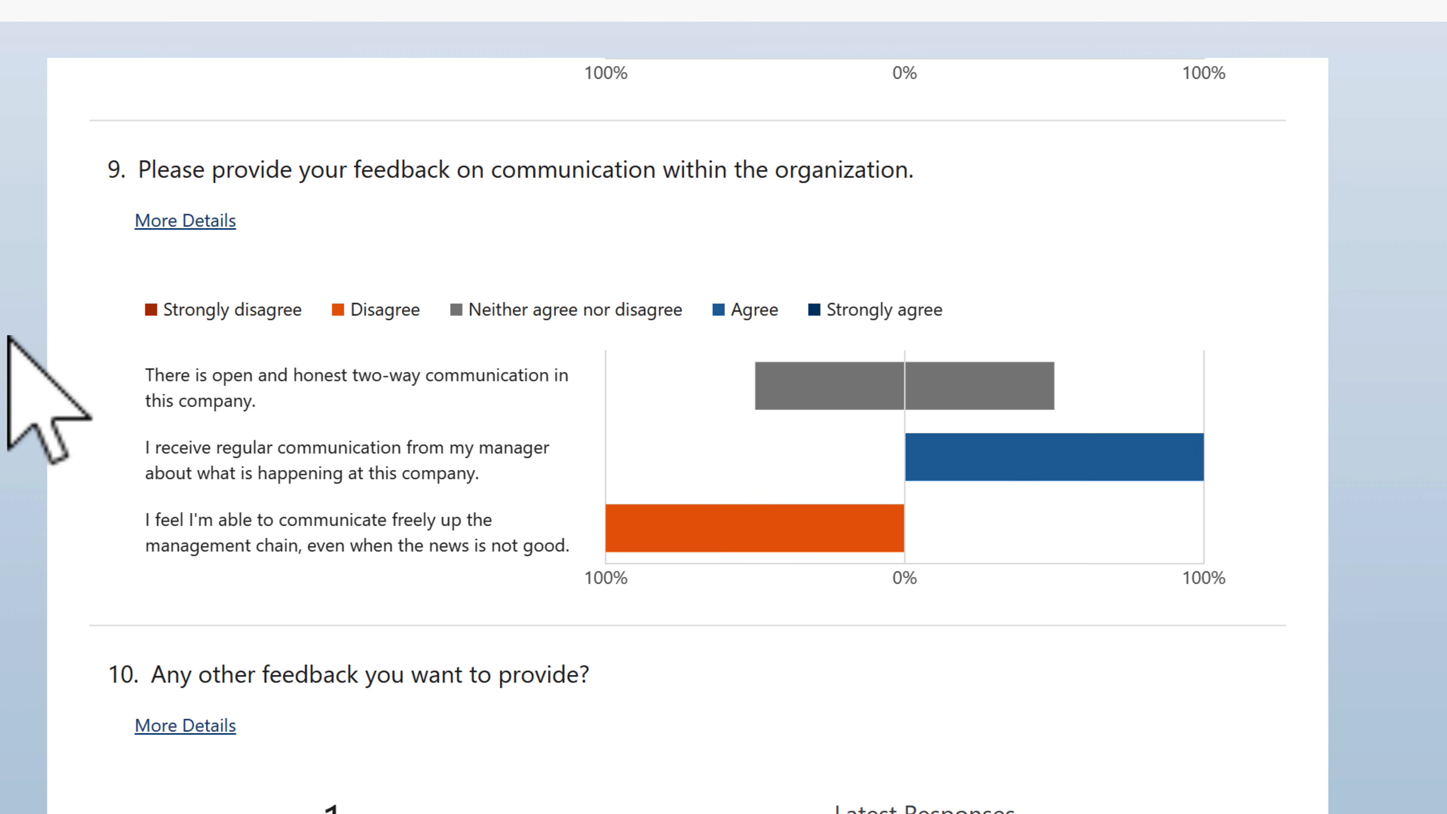
{"action": "scroll", "coordinate": [7, 336], "scroll_direction": "up", "scroll_amount": 20}
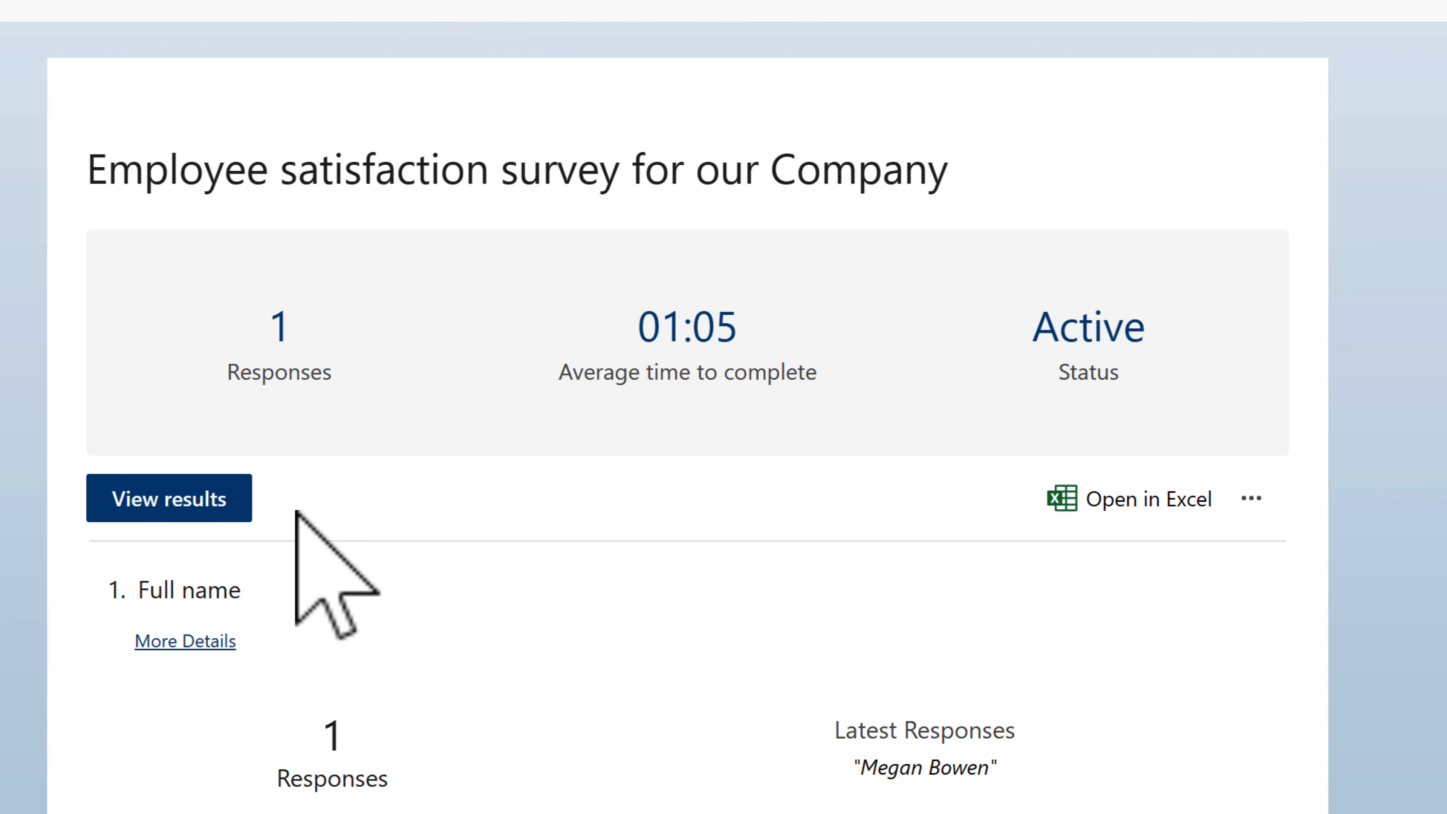
- View the individual respondent's results and return to the response summary
{"action": "left_click", "coordinate": [228, 497]}
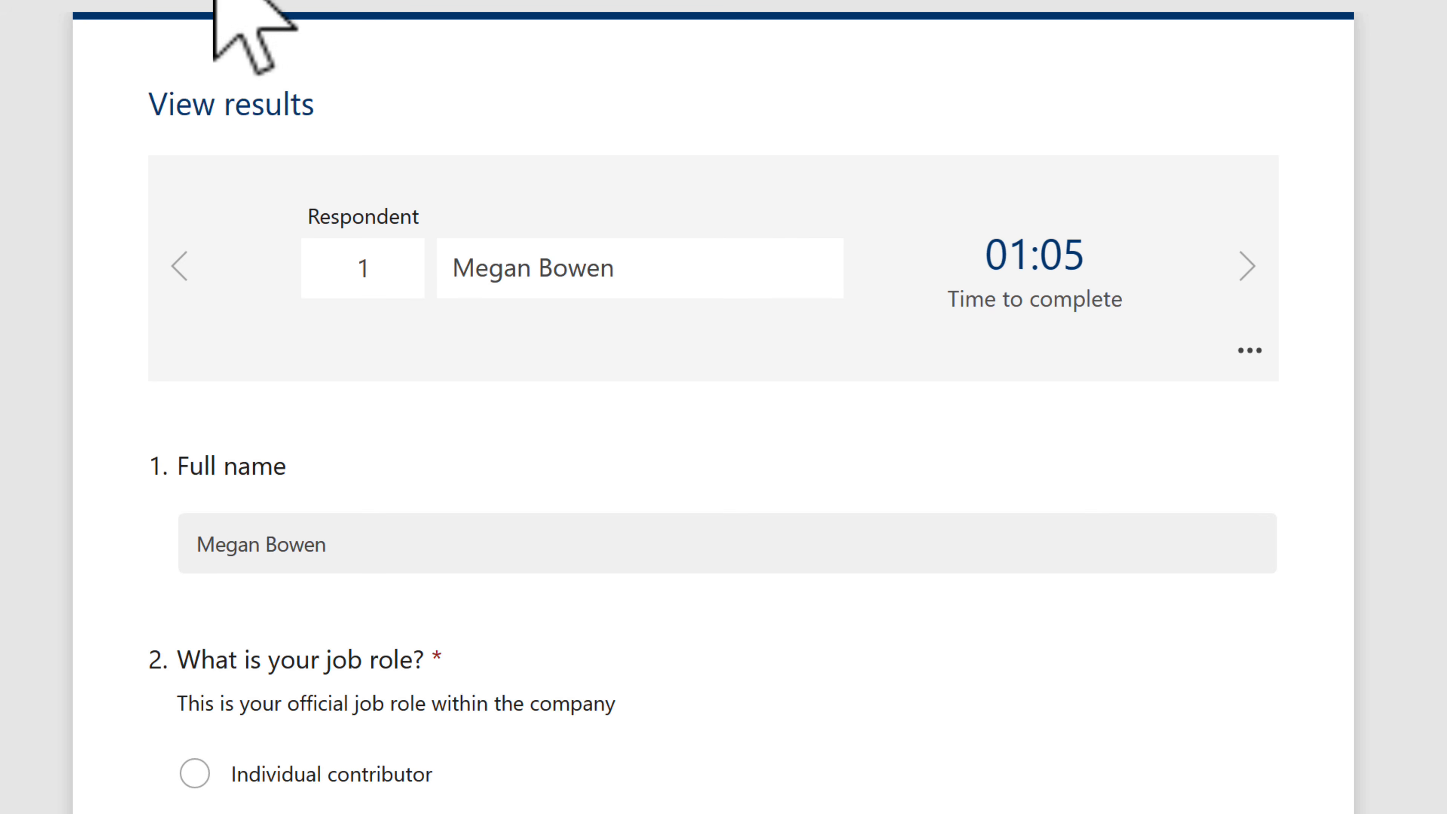
{"action": "left_click", "coordinate": [164, 1]}
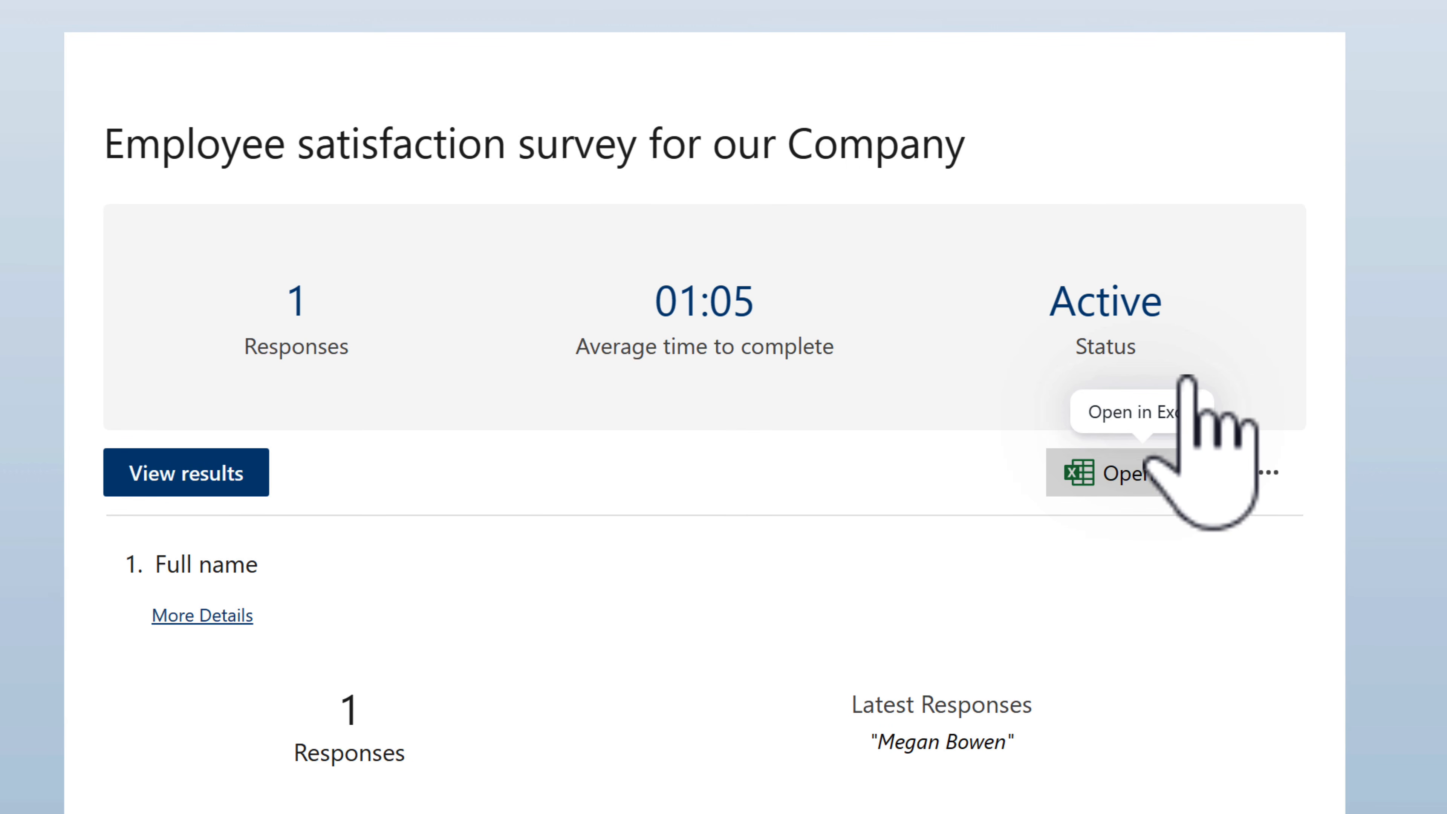
{"action": "scroll", "coordinate": [1169, 382], "scroll_direction": "down", "scroll_amount": 1}
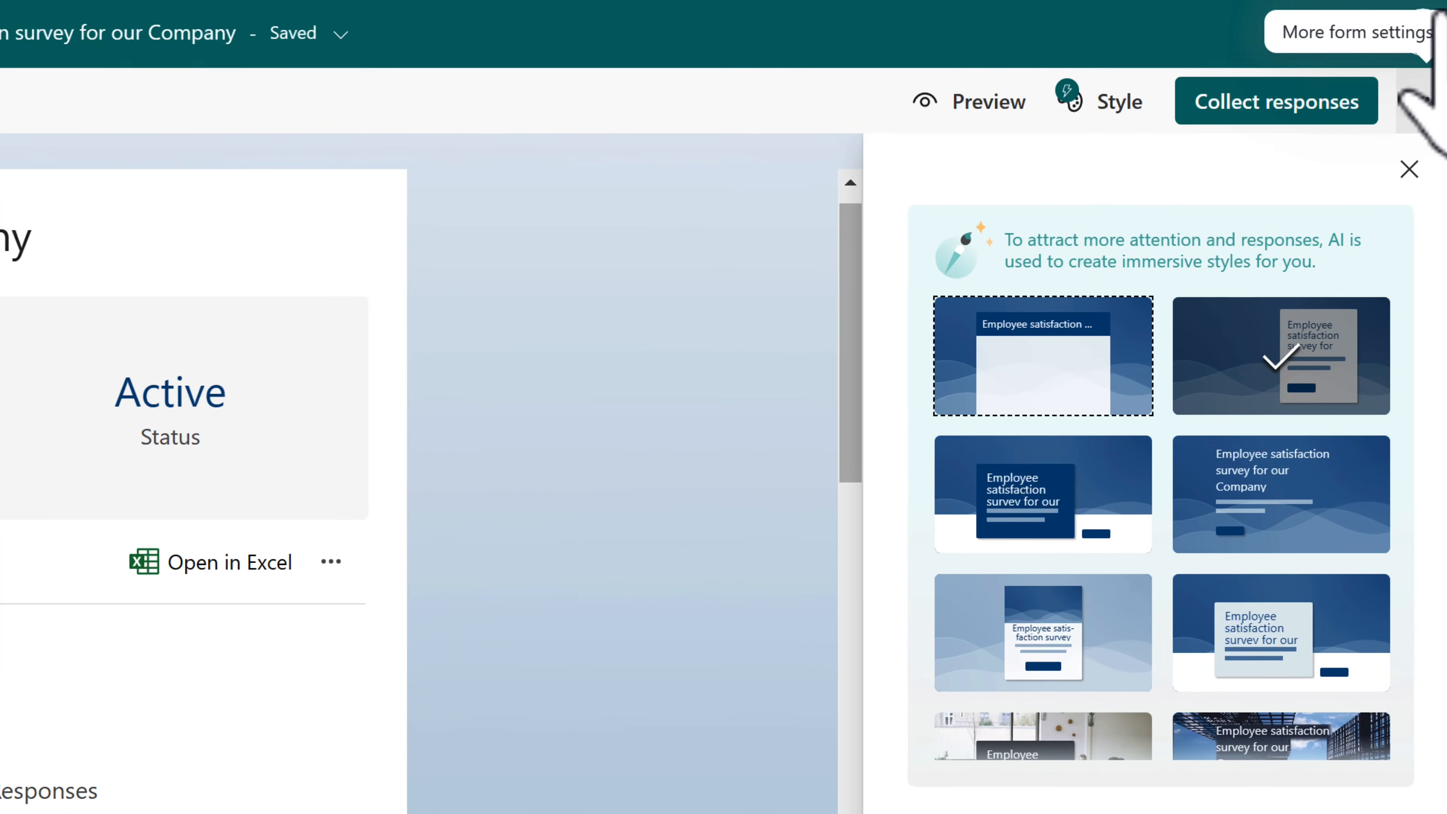
- Open the form settings, stop accepting responses and place the cursor in the message to recipients
{"action": "left_click", "coordinate": [1412, 100]}
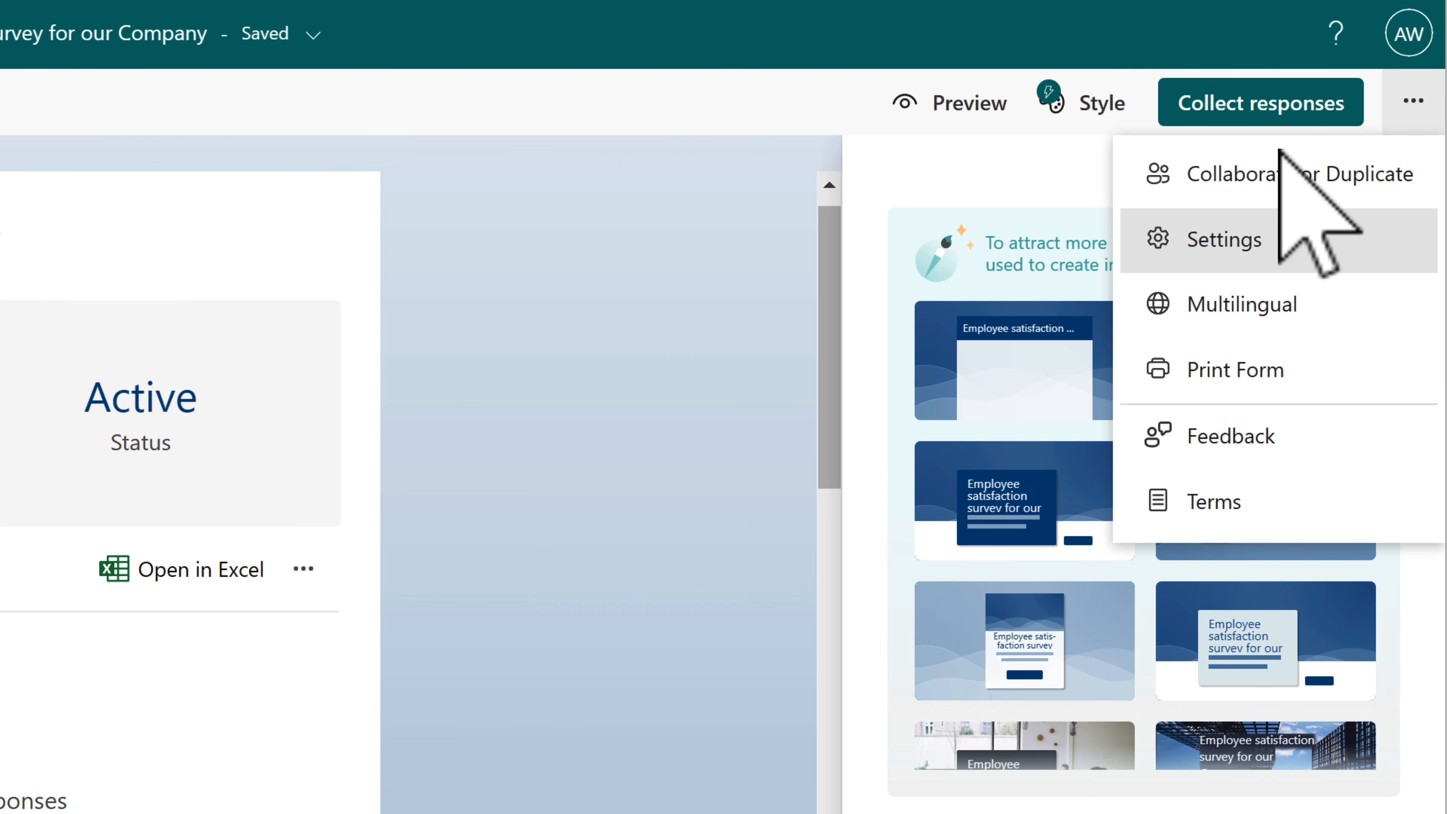
{"action": "left_click", "coordinate": [1283, 228]}
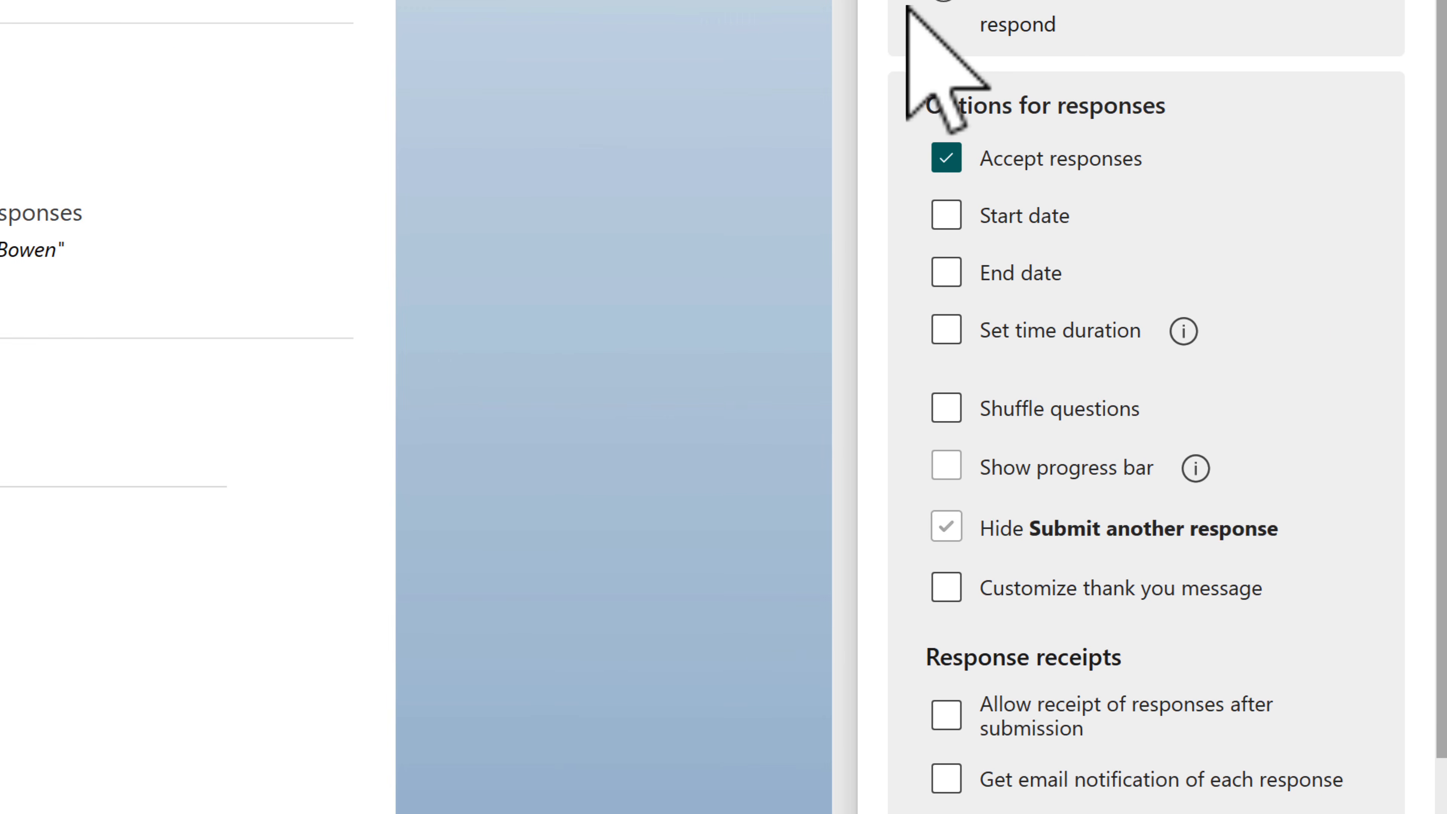
{"action": "scroll", "coordinate": [906, 20], "scroll_direction": "down", "scroll_amount": 1}
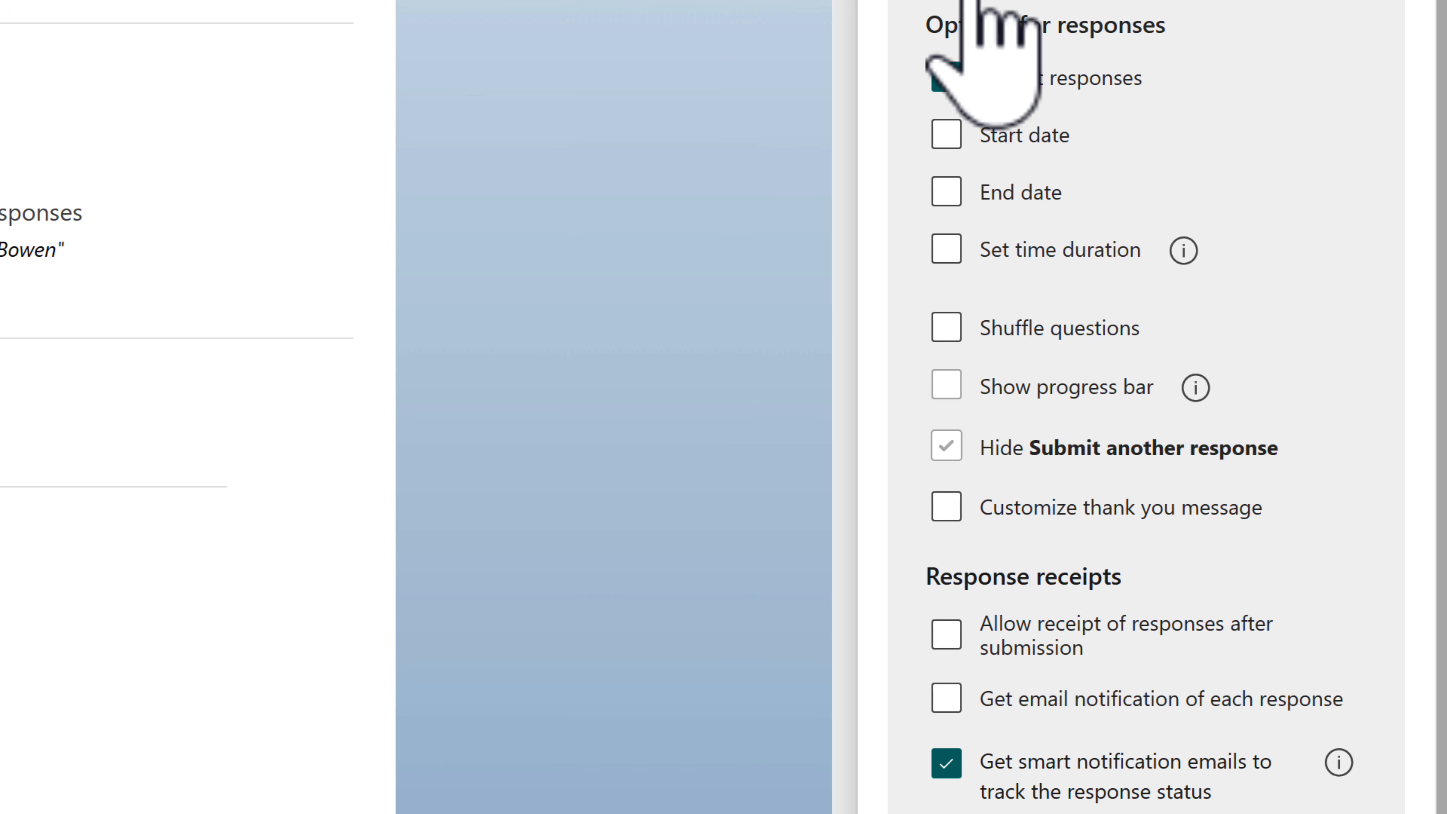
{"action": "left_click", "coordinate": [946, 76]}
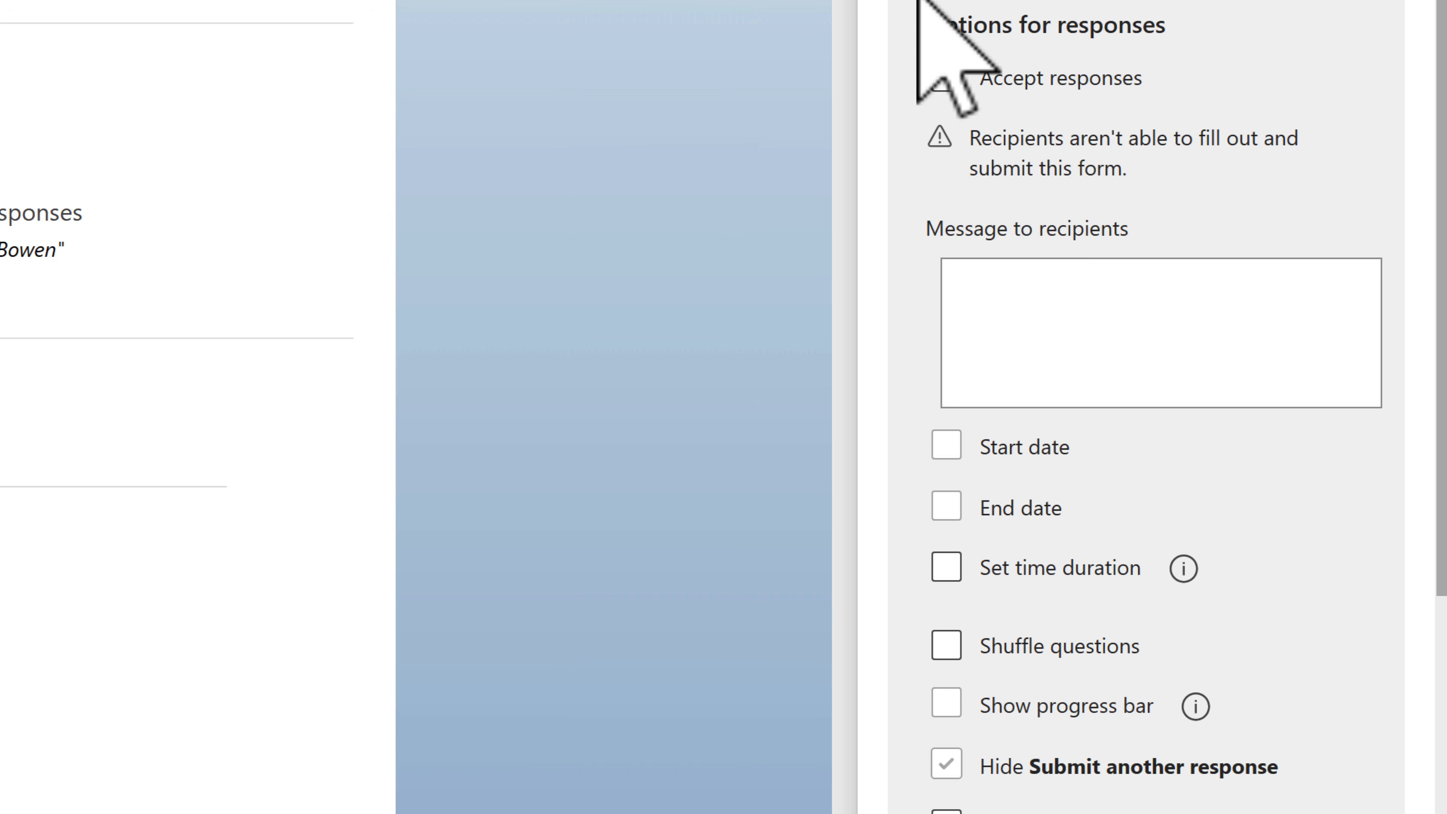
{"action": "left_click", "coordinate": [1132, 251]}
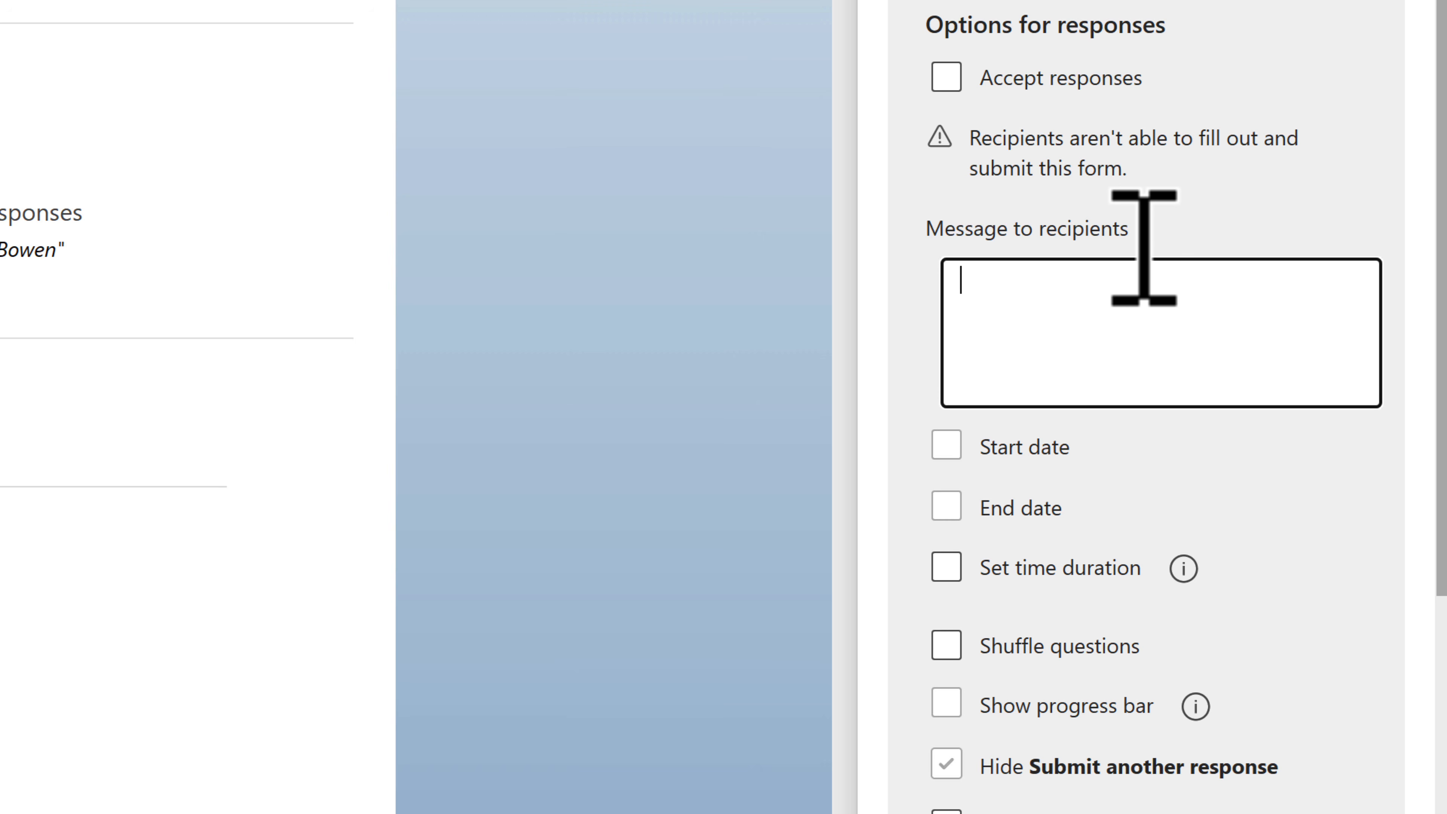
- Enable the customized thank you message in the form's response options
{"action": "scroll", "coordinate": [929, 218], "scroll_direction": "down", "scroll_amount": 5}
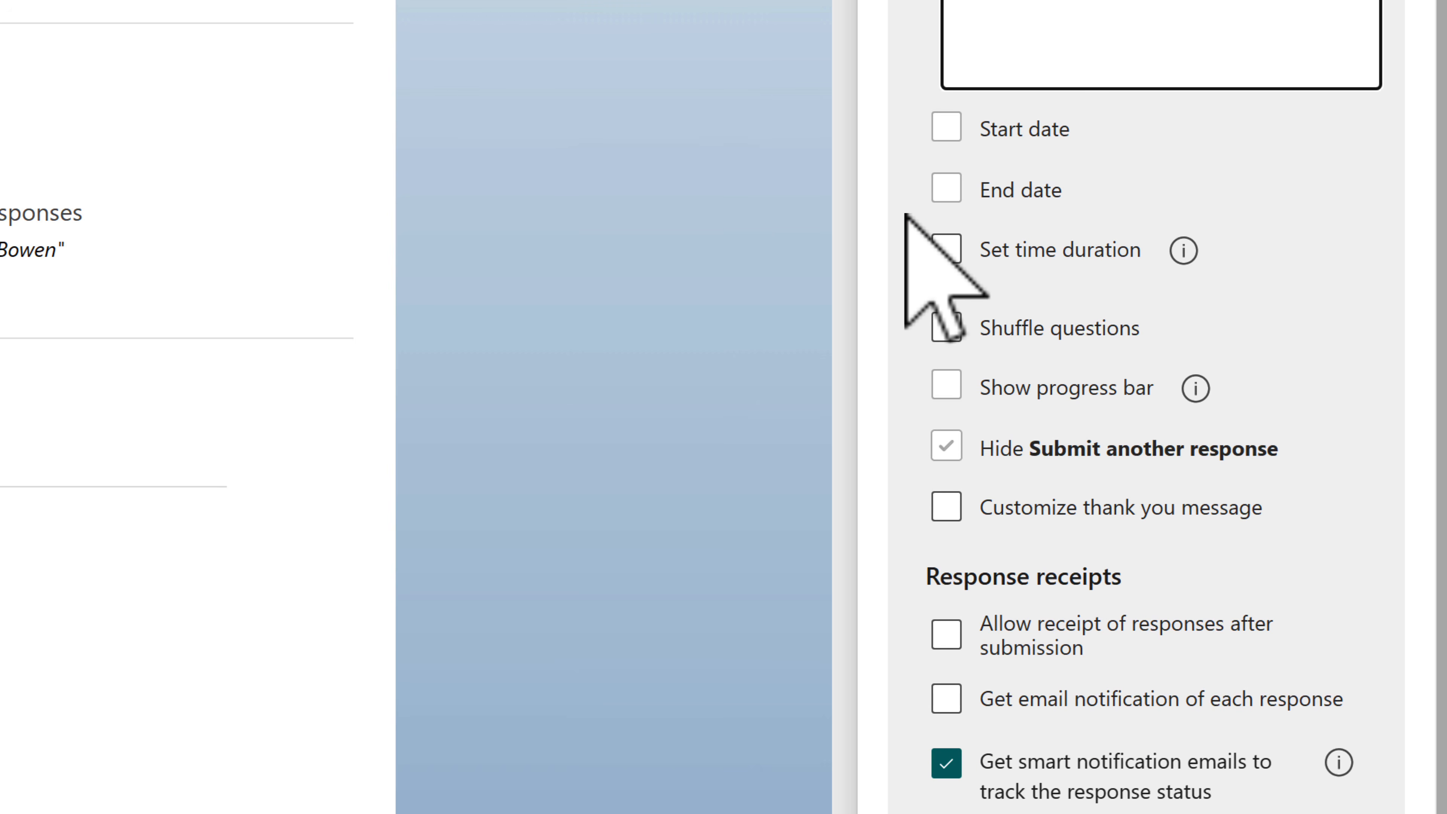
{"action": "left_click", "coordinate": [1029, 409]}
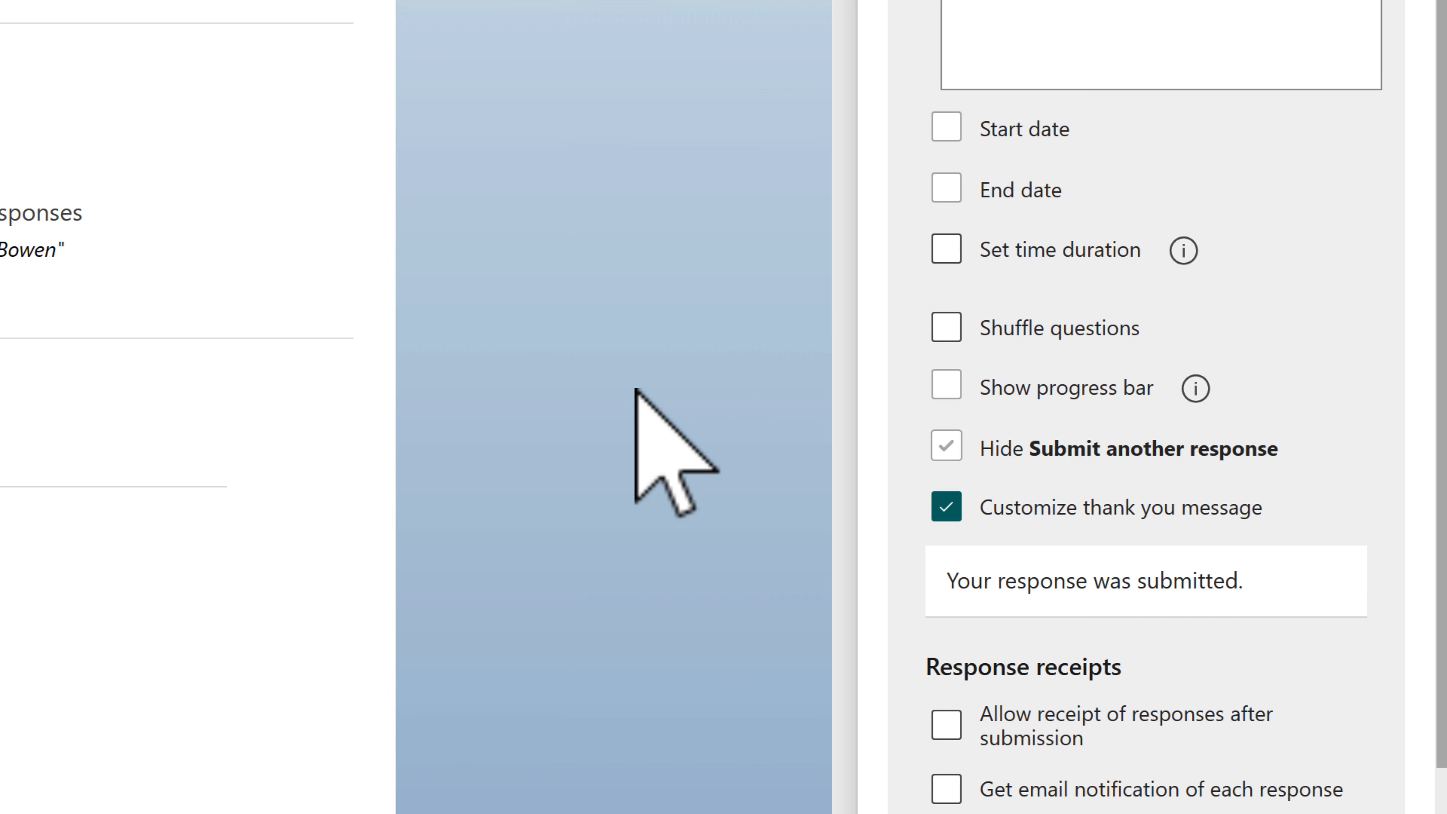
{"action": "scroll", "coordinate": [887, 370], "scroll_direction": "down", "scroll_amount": 2}
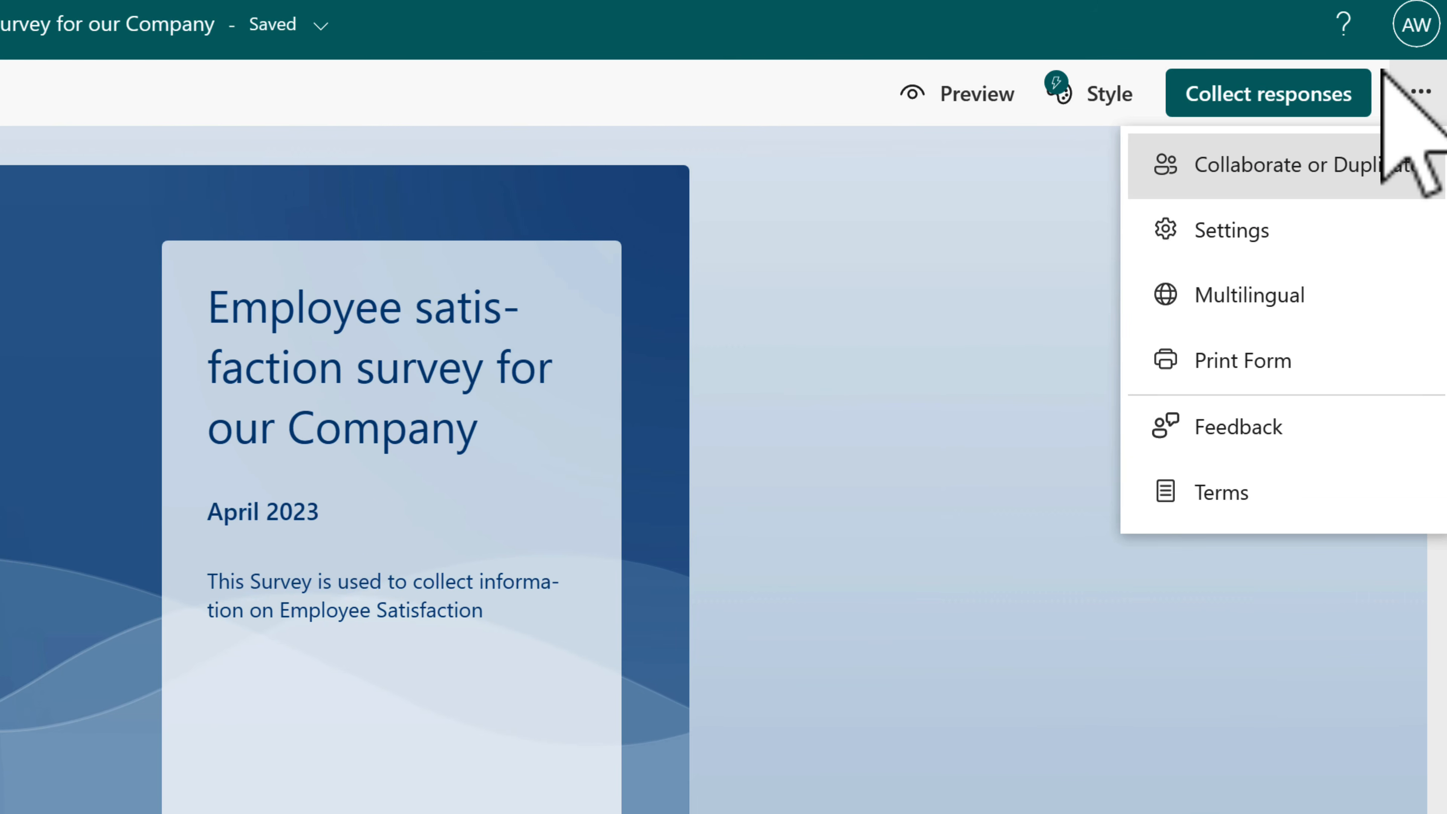
- Create a link to collaborate on the survey and view its results, and copy that link
{"action": "left_click", "coordinate": [1390, 166]}
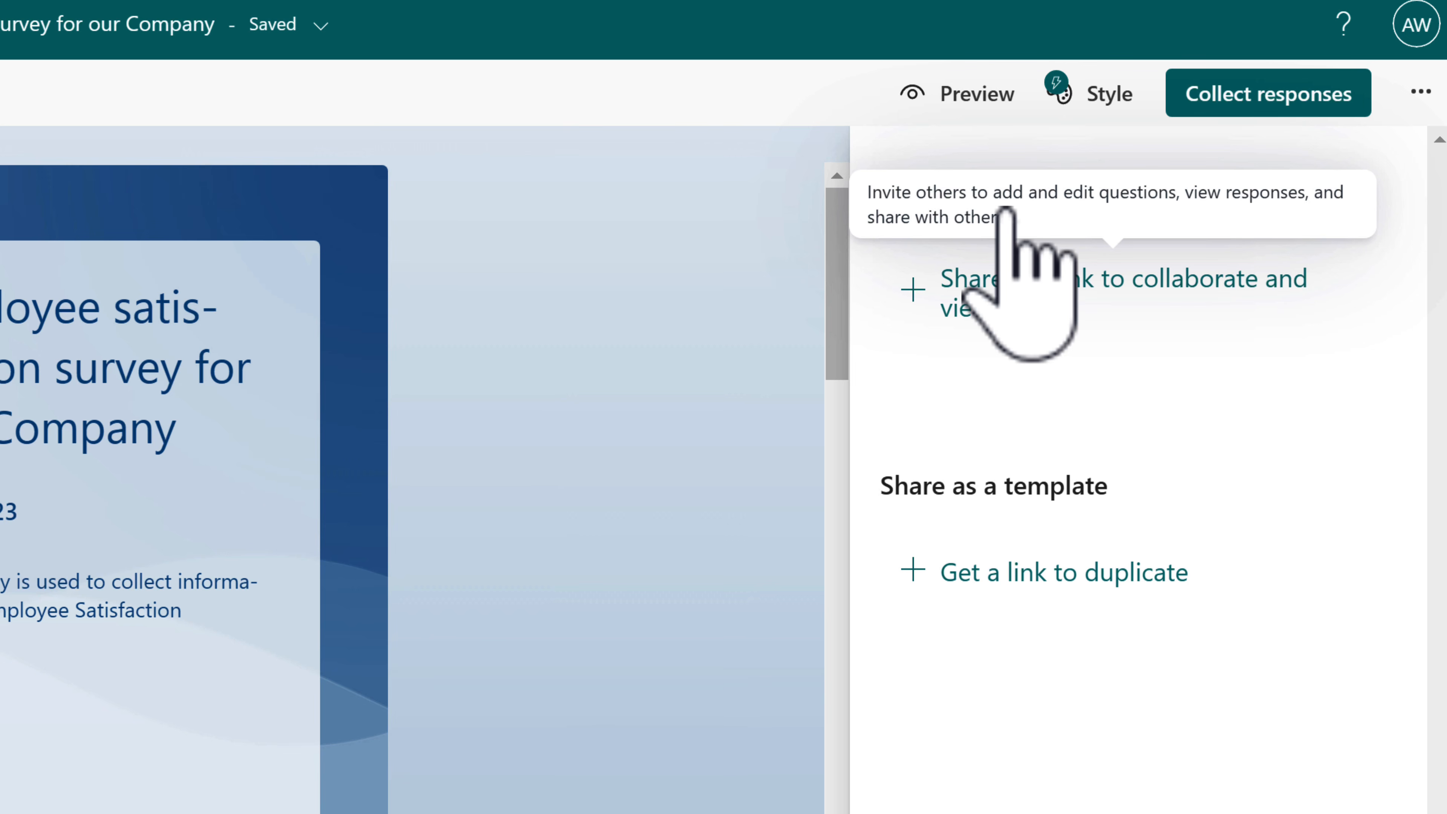
{"action": "left_click", "coordinate": [1005, 212]}
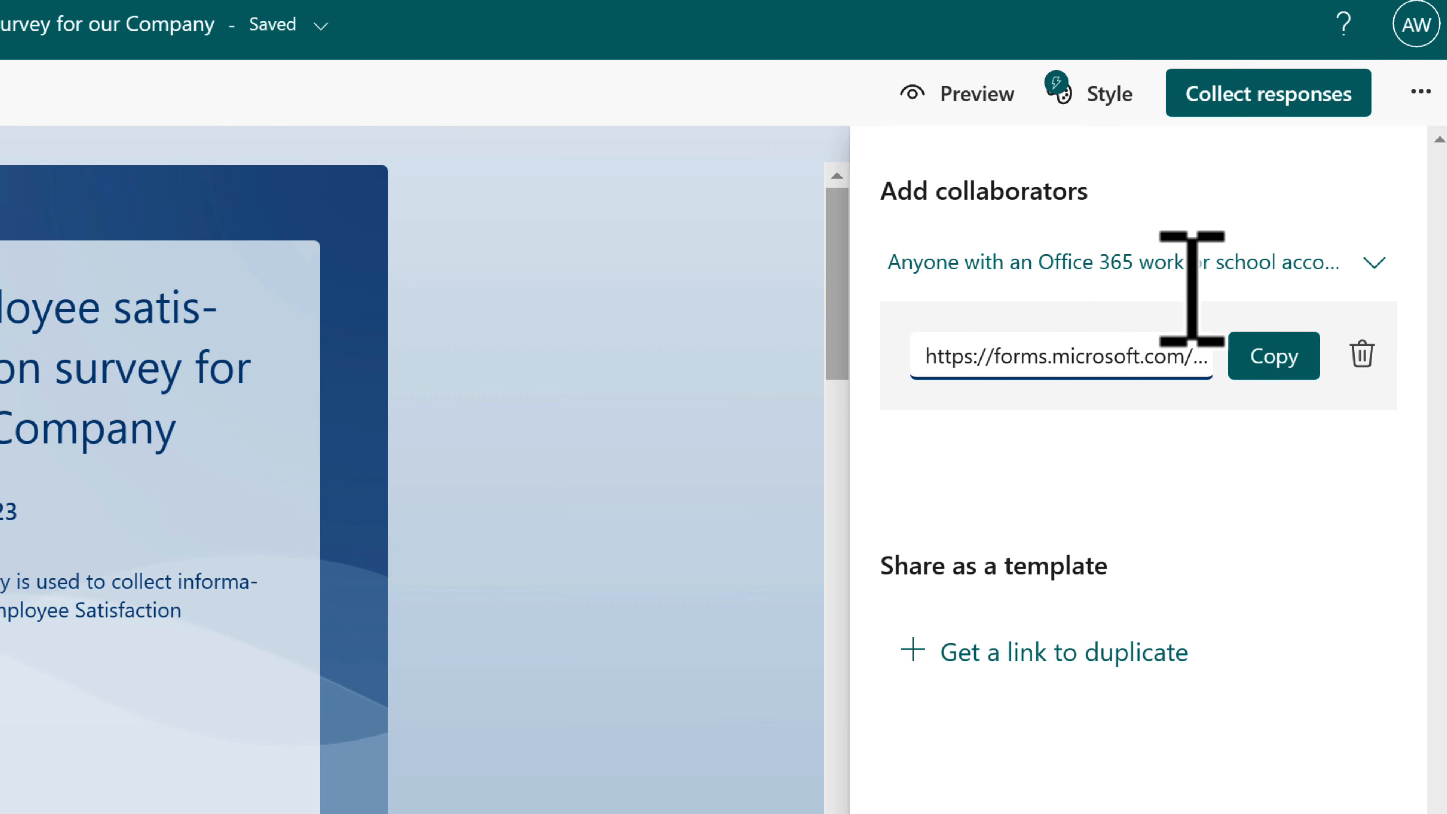
{"action": "left_click", "coordinate": [1274, 355]}
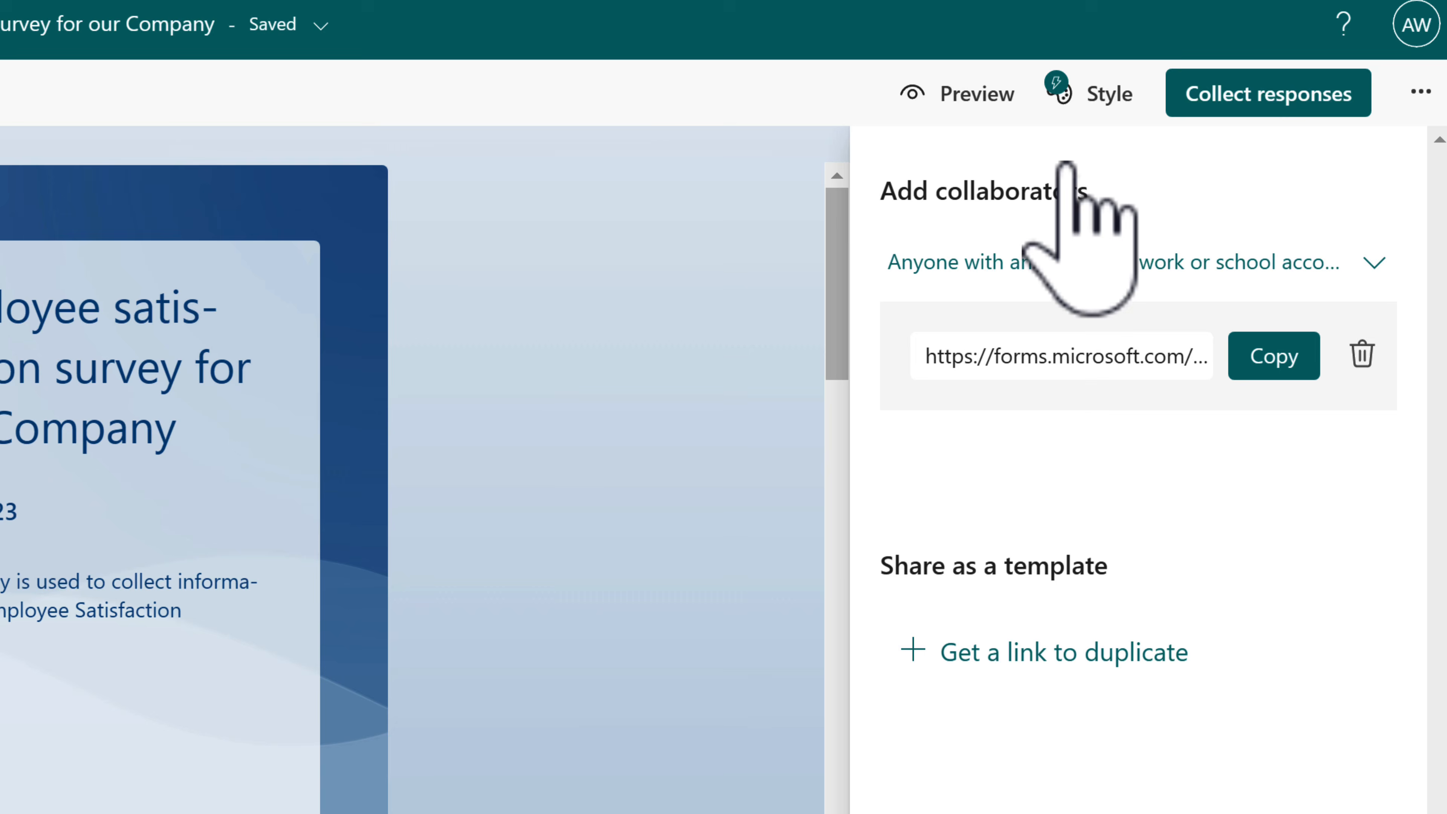
- Try the Contoso-wide collaboration permission, and restrict the link to specific people in Contoso
{"action": "left_click", "coordinate": [1071, 262]}
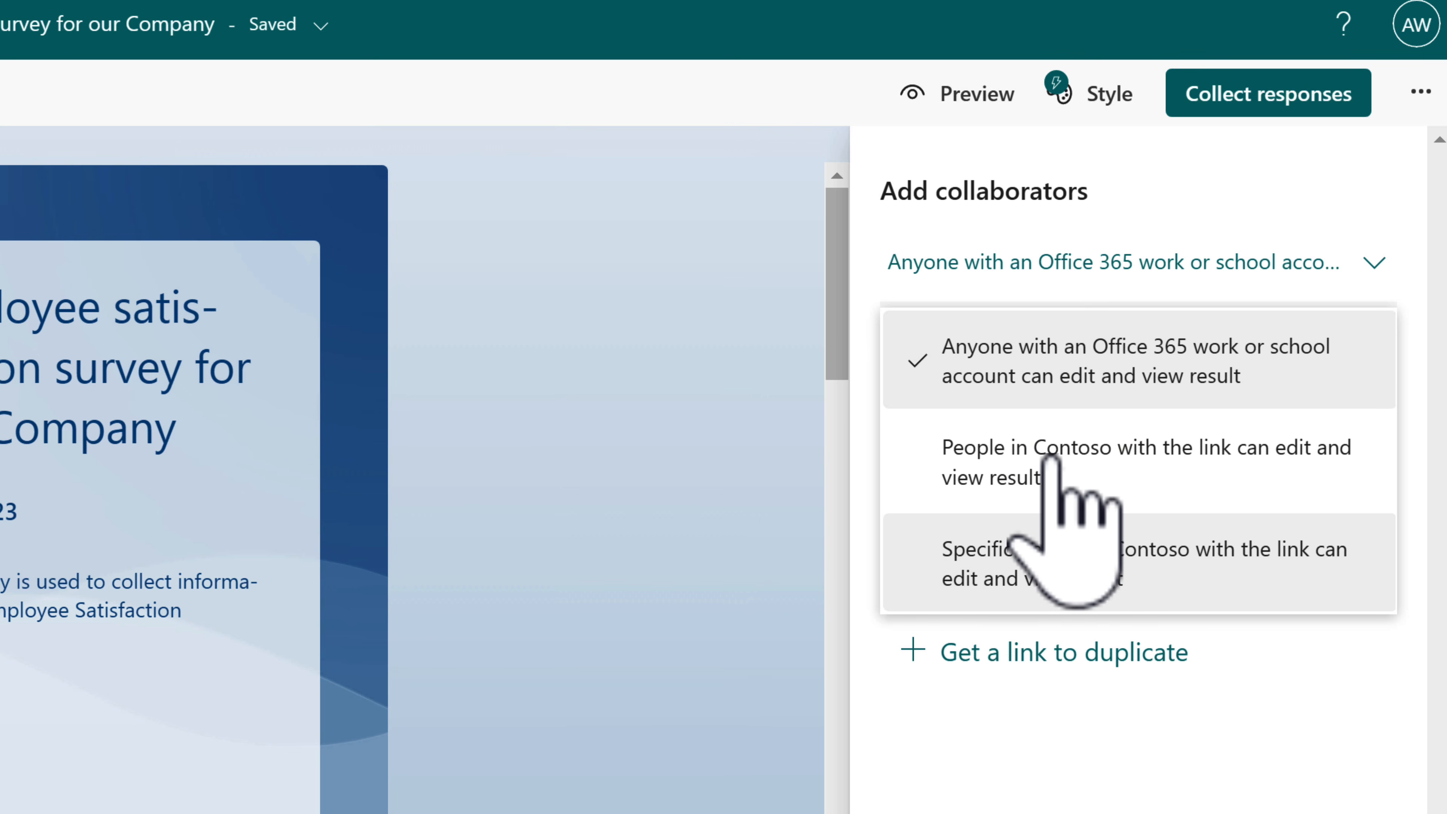
{"action": "left_click", "coordinate": [1052, 436]}
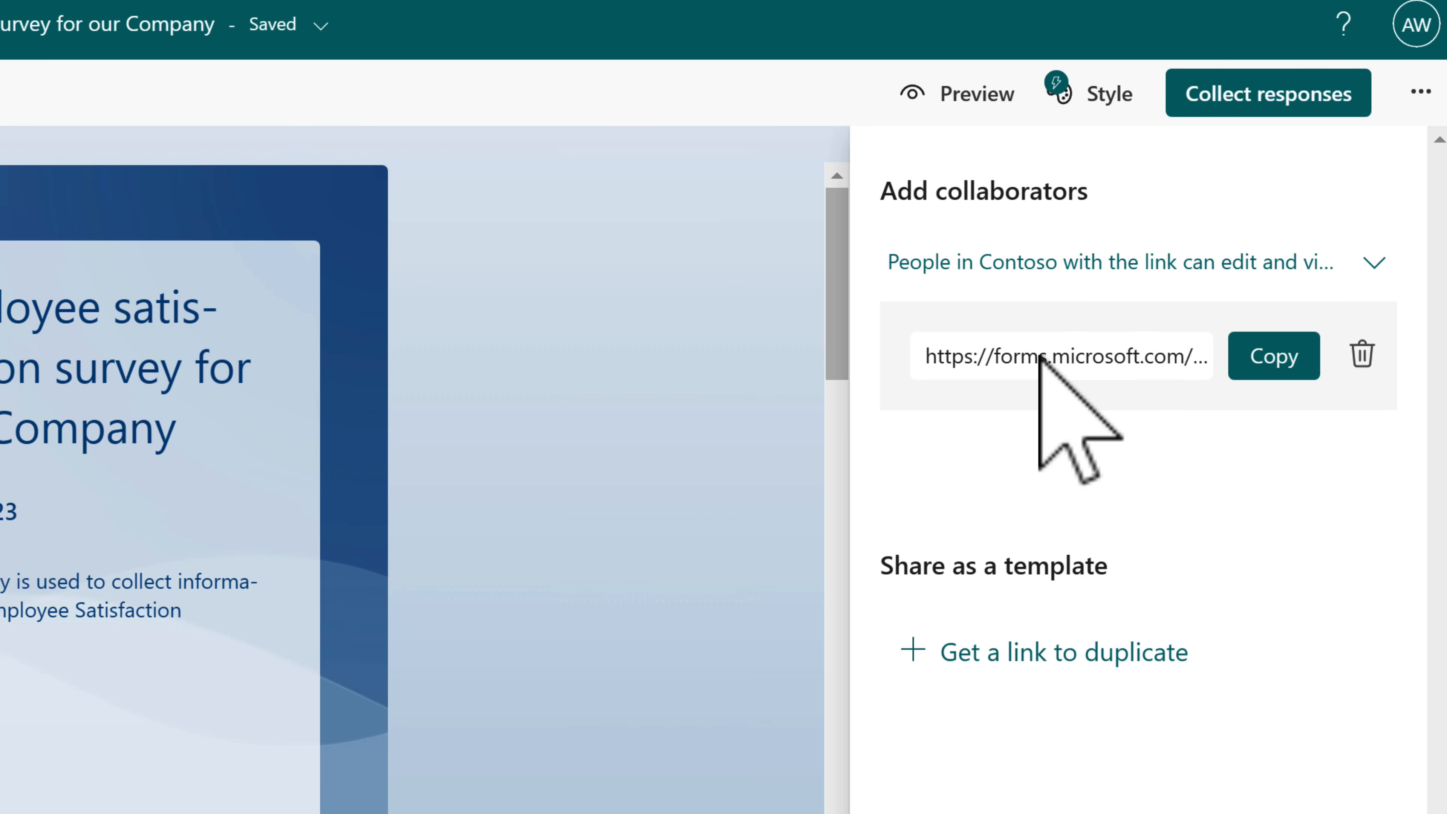
{"action": "left_click", "coordinate": [1082, 264]}
{"action": "left_click", "coordinate": [1031, 547]}
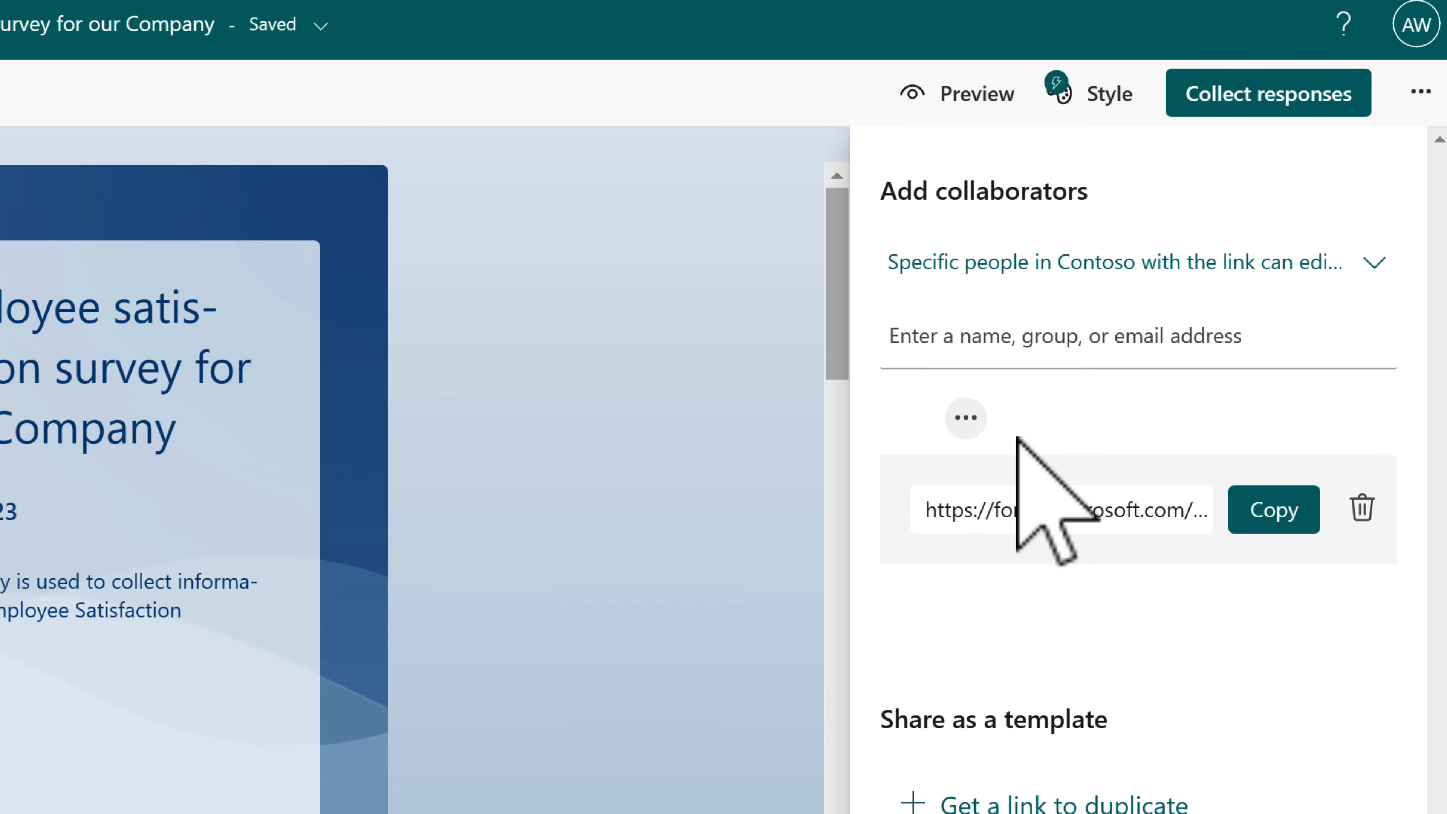
- Search for a colleague by first name, add them as a collaborator and copy the collaboration link
{"action": "left_click", "coordinate": [1052, 328]}
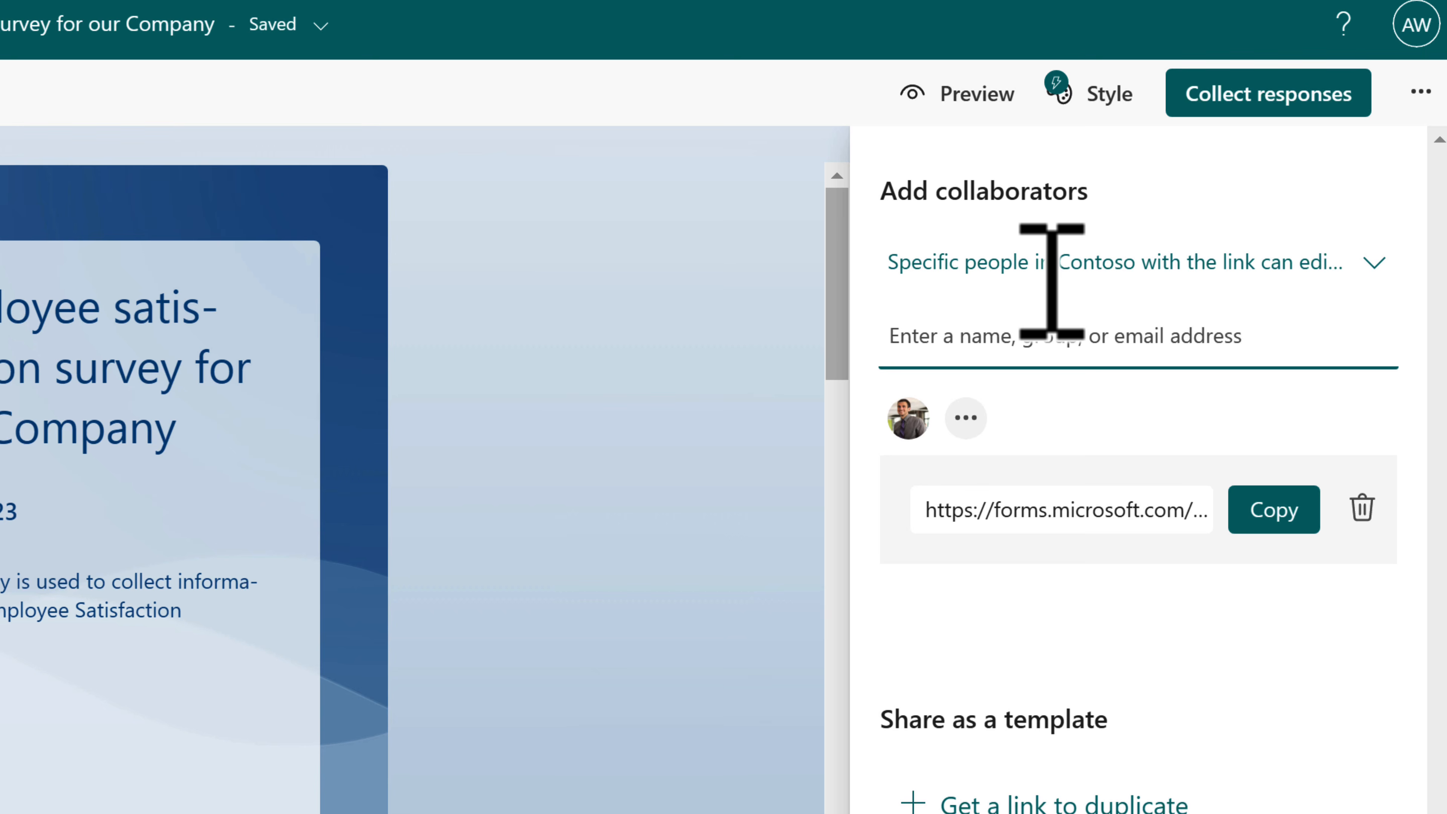
{"action": "type", "text": "nestor"}
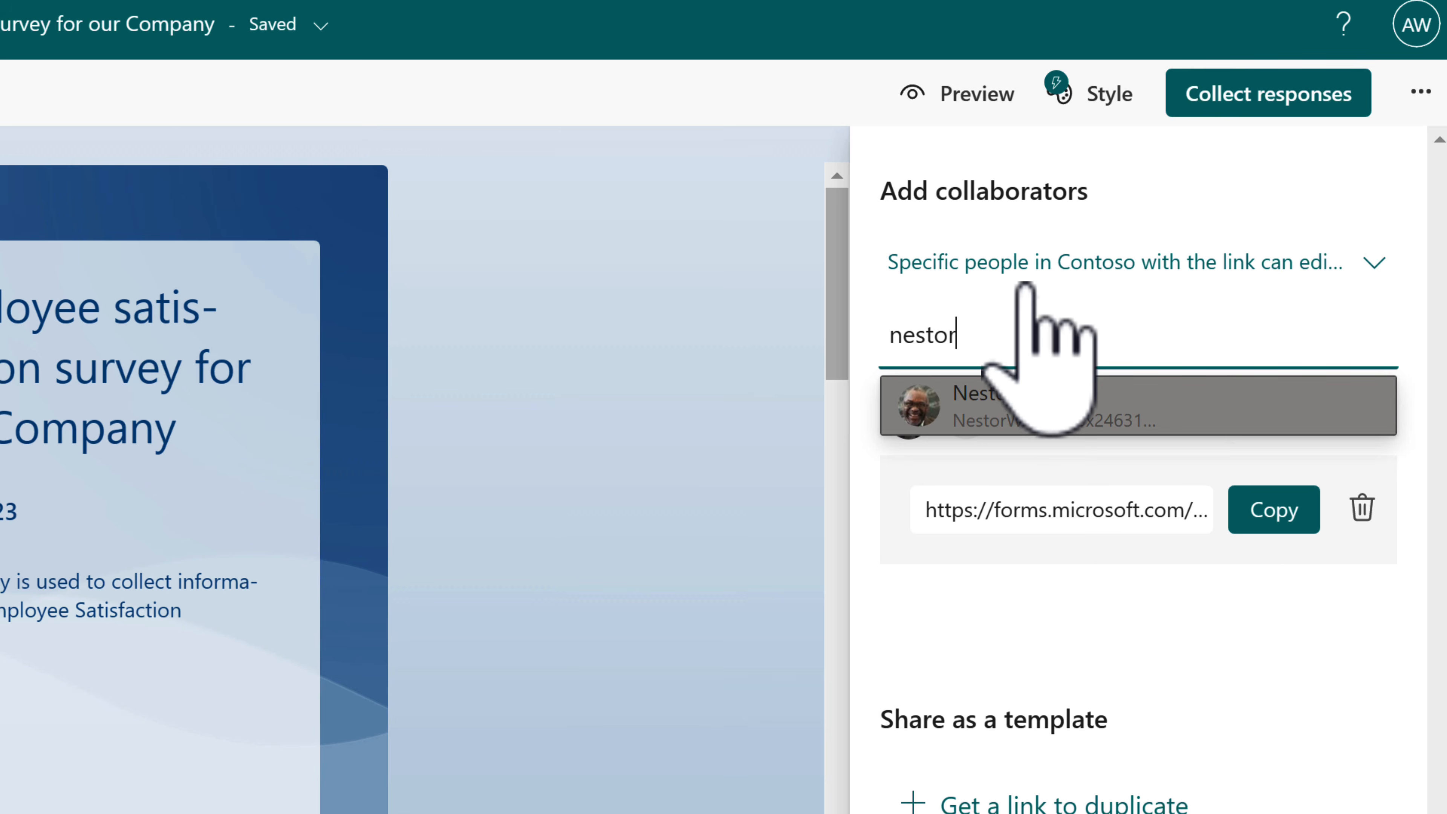
{"action": "left_click", "coordinate": [1032, 399]}
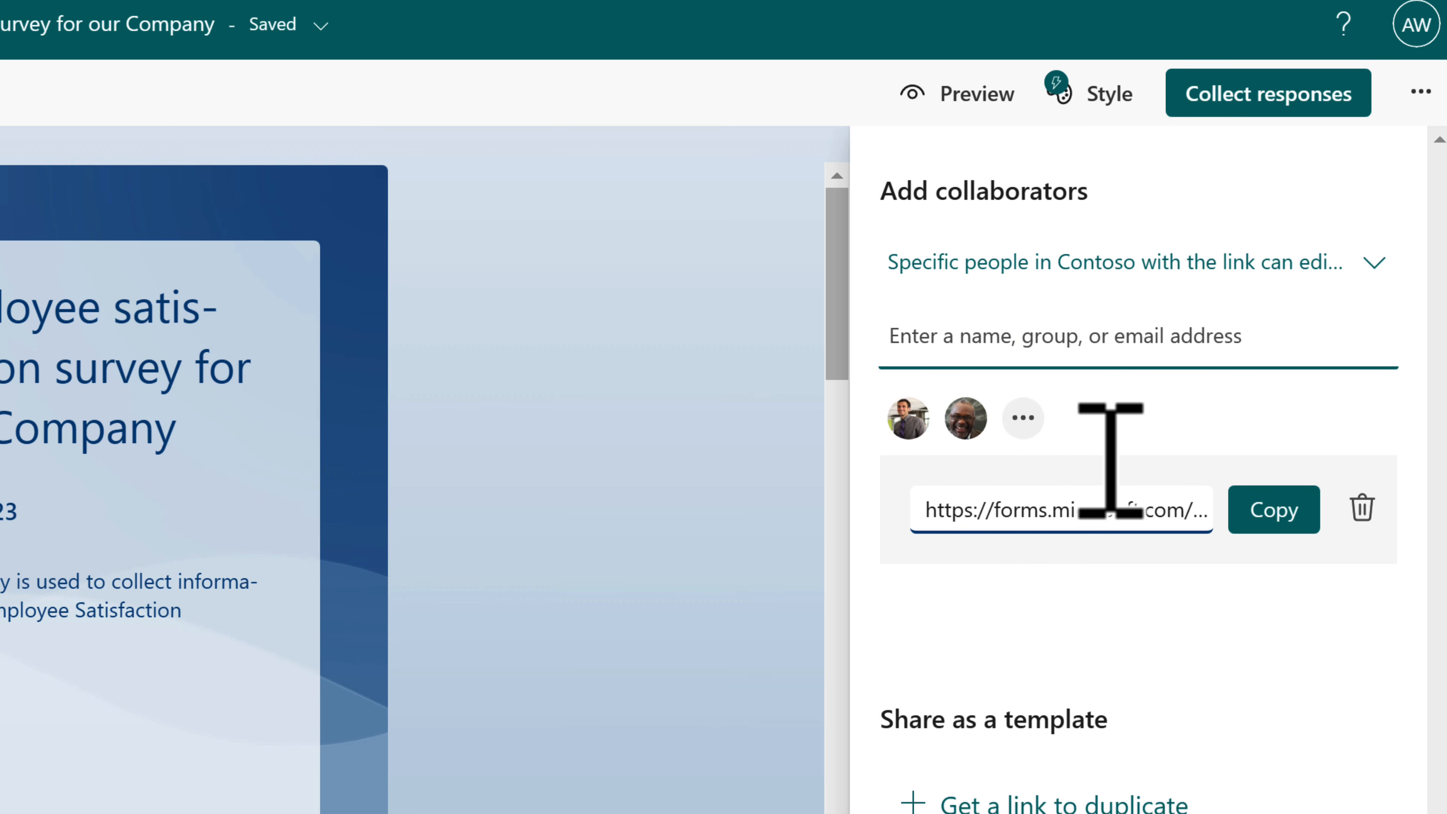
{"action": "left_click", "coordinate": [1274, 509]}
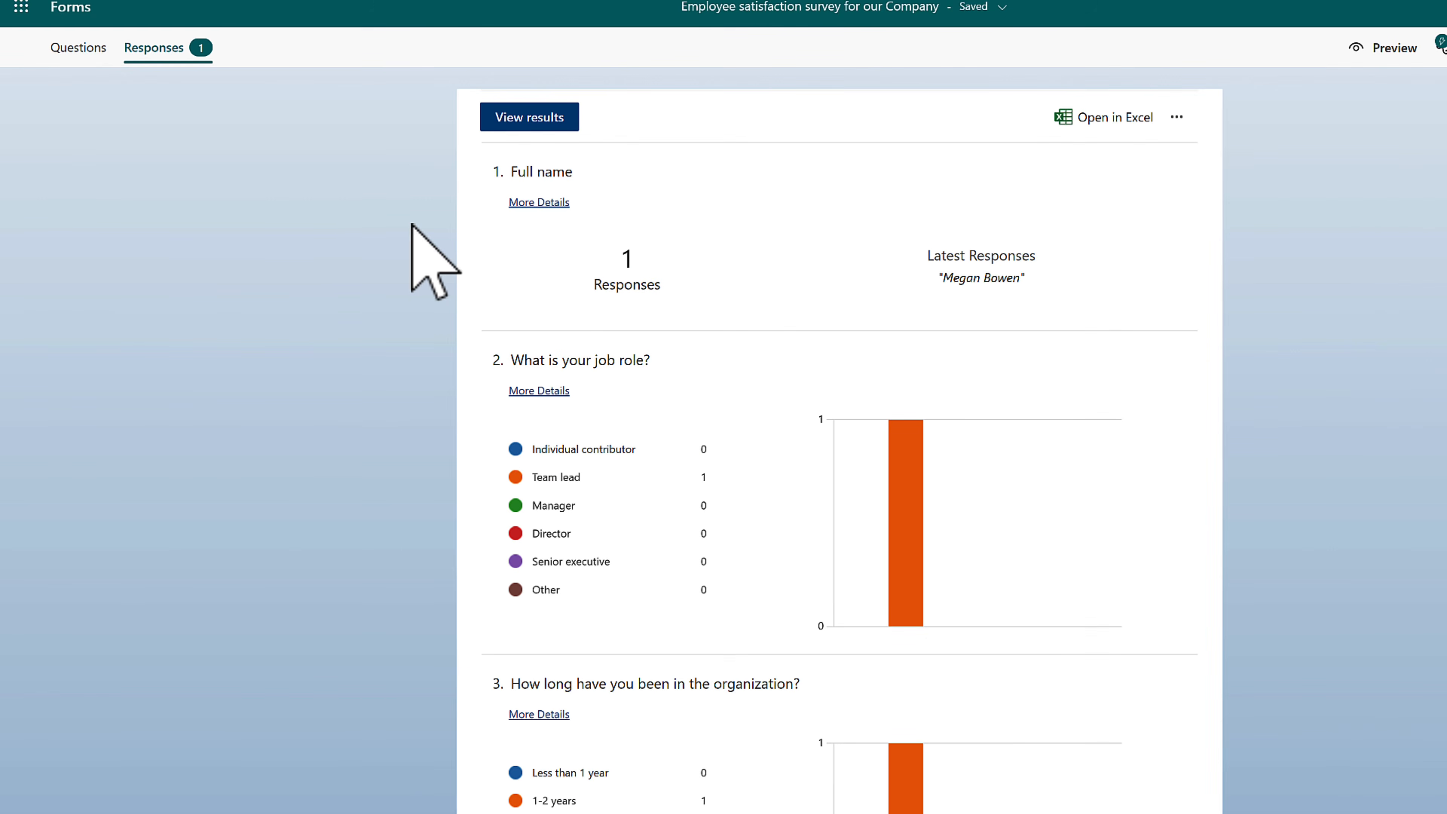
- Create a new blank form from the Forms home page and add a Choice question
{"action": "left_click", "coordinate": [100, 6]}
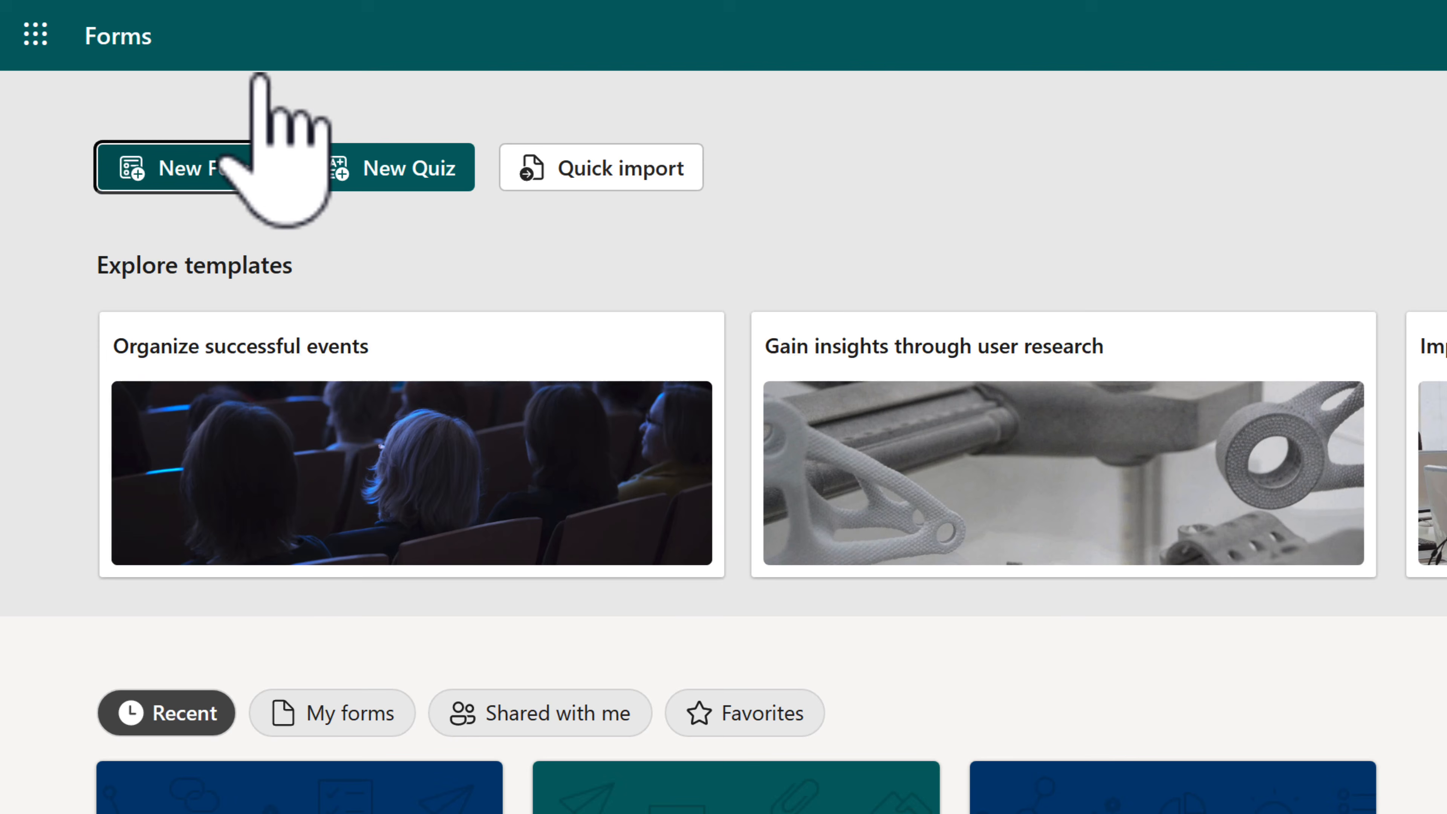
{"action": "left_click", "coordinate": [144, 91]}
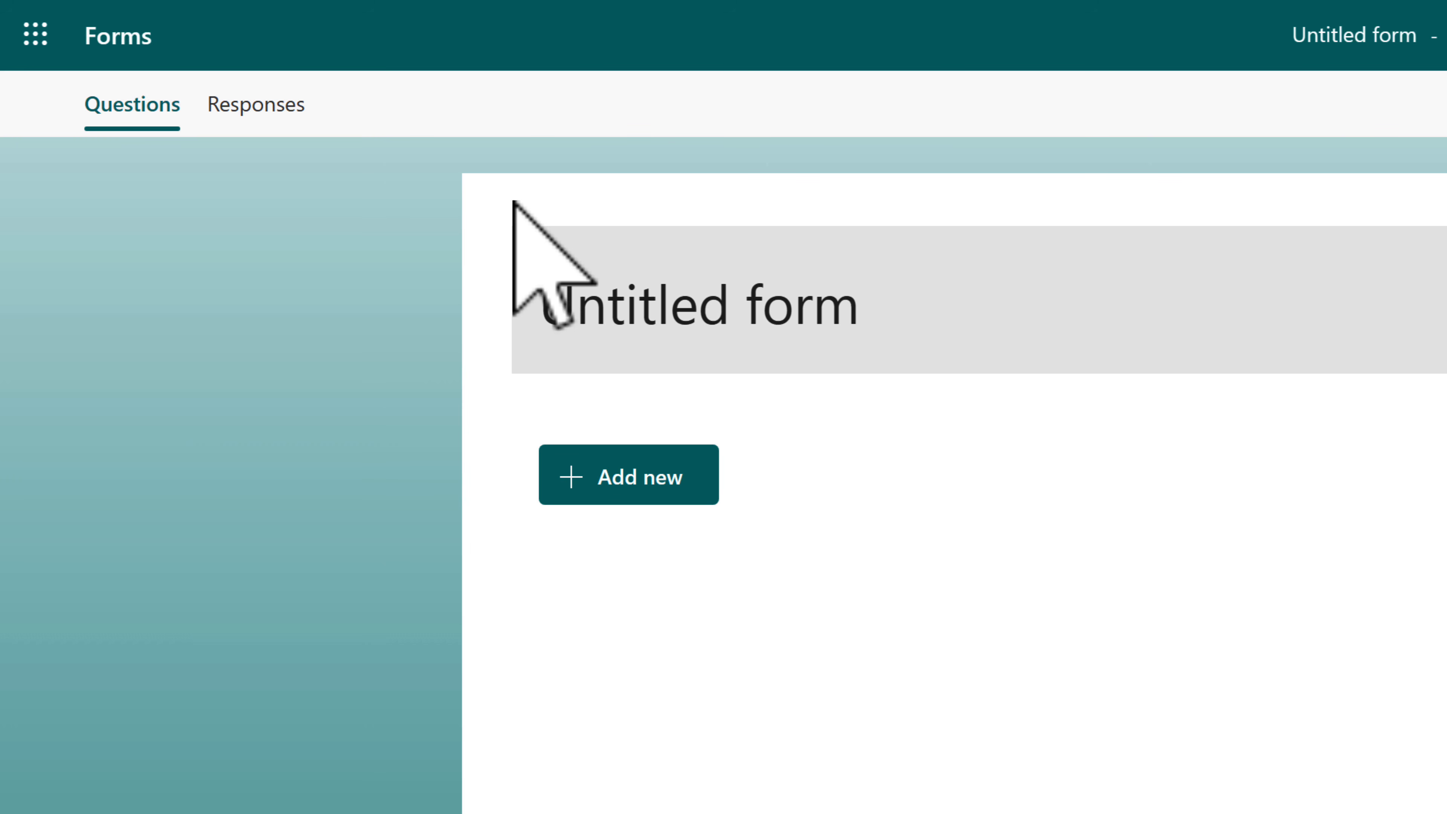
{"action": "left_click", "coordinate": [640, 232]}
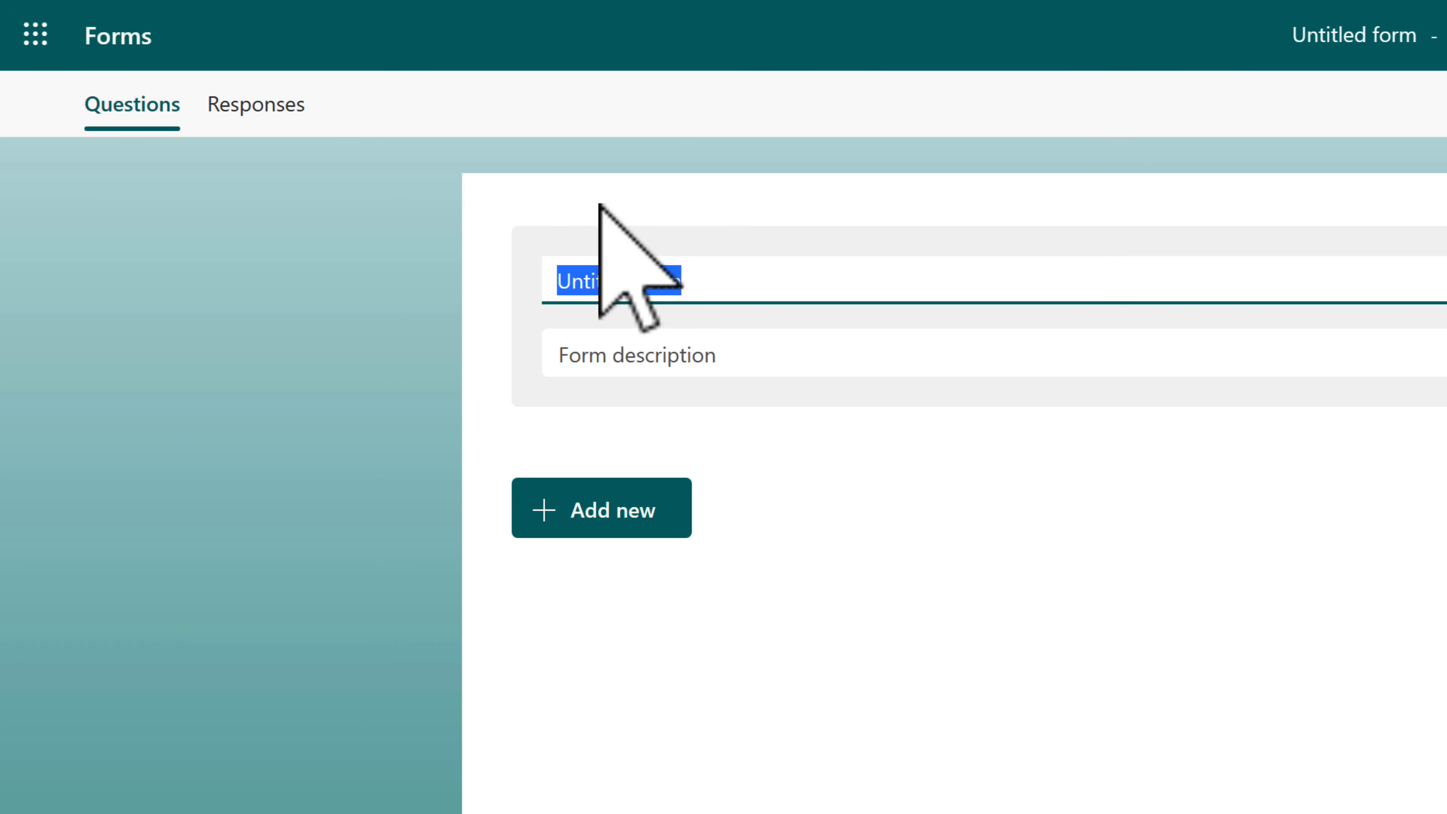
{"action": "left_click", "coordinate": [626, 508]}
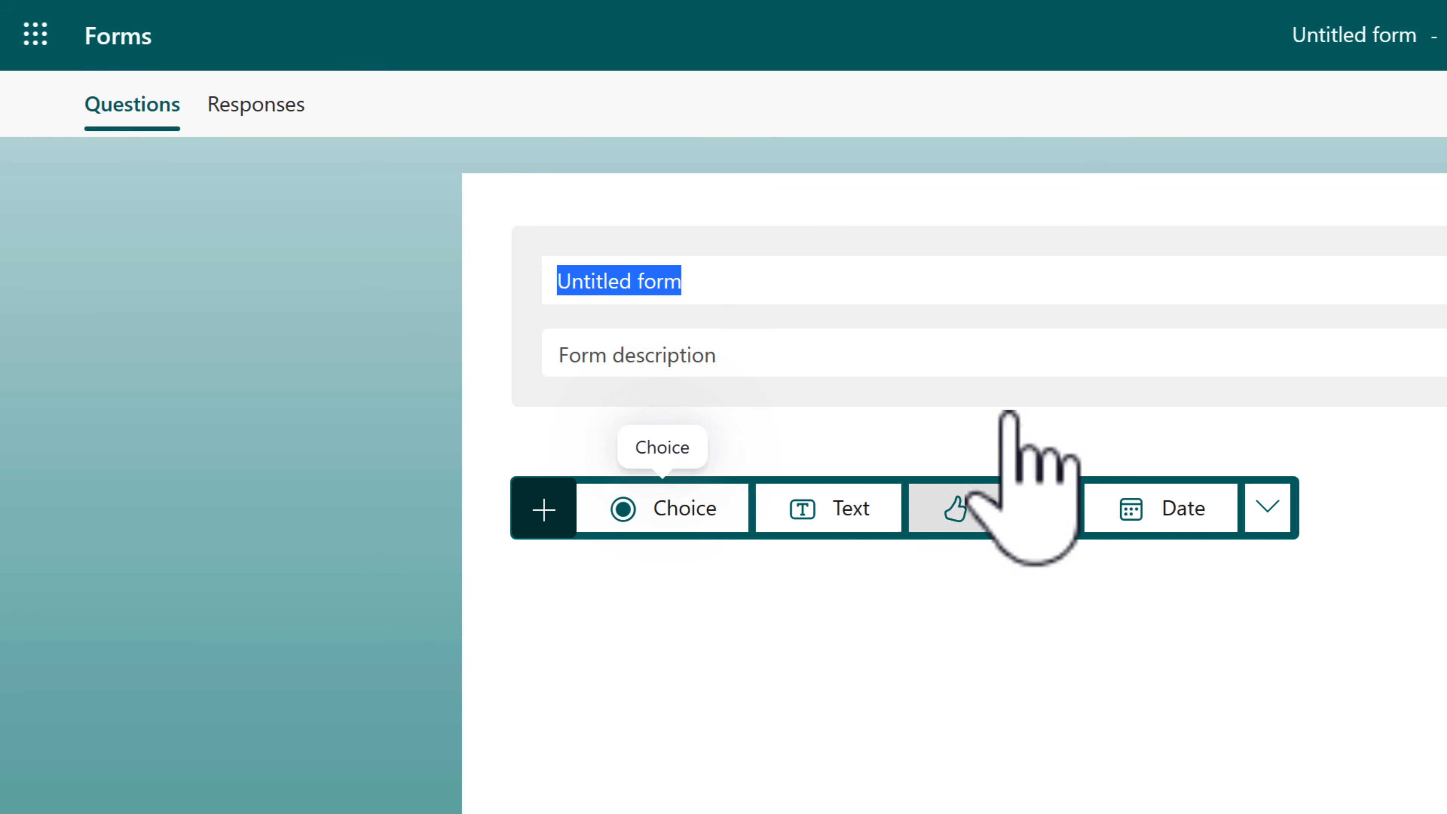
{"action": "left_click", "coordinate": [667, 507]}
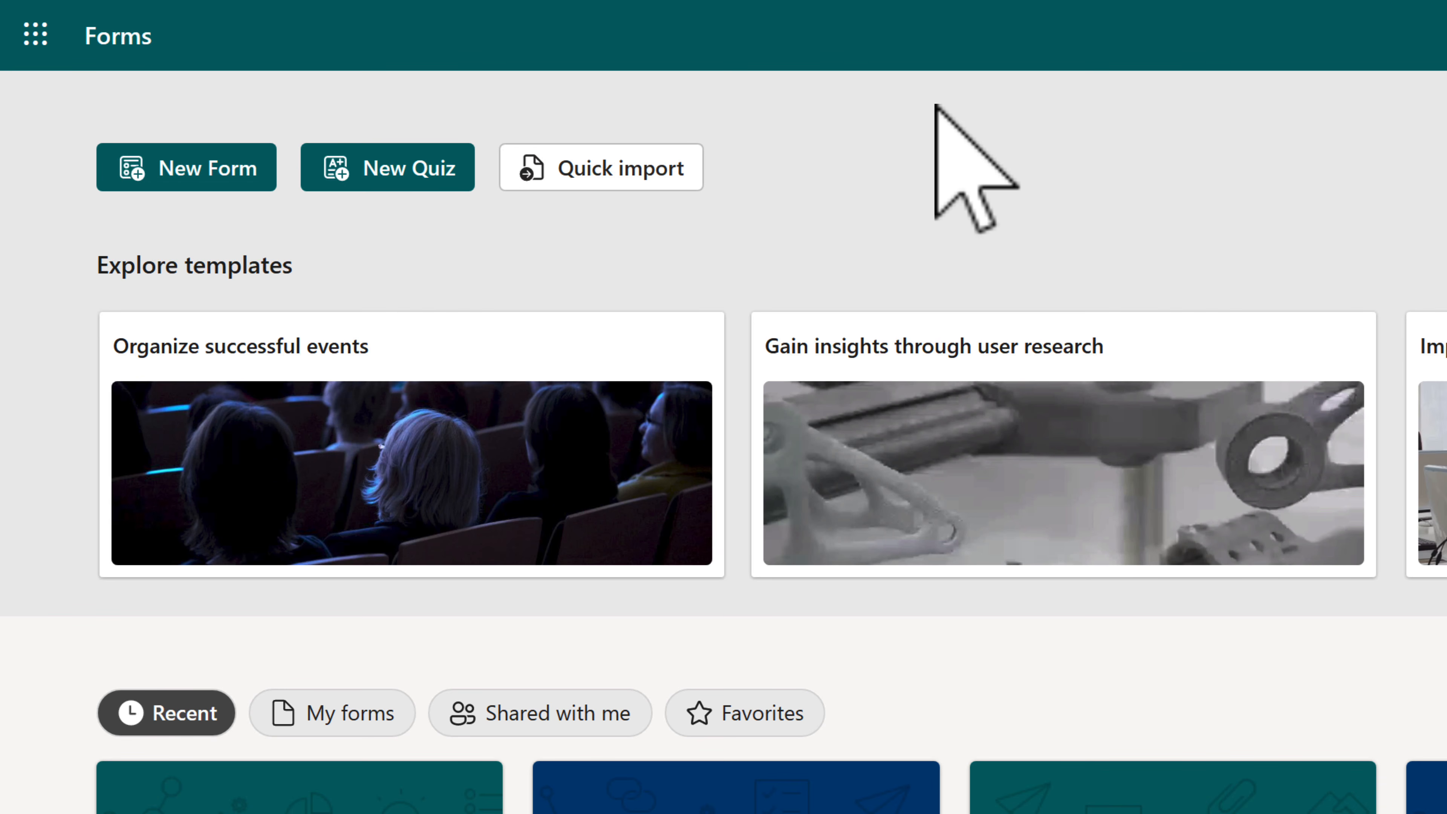
- Import the Word document "Our Amazing TikTok Questionnaire for Word" from this device as a form and start reviewing it
{"action": "left_click", "coordinate": [607, 177]}
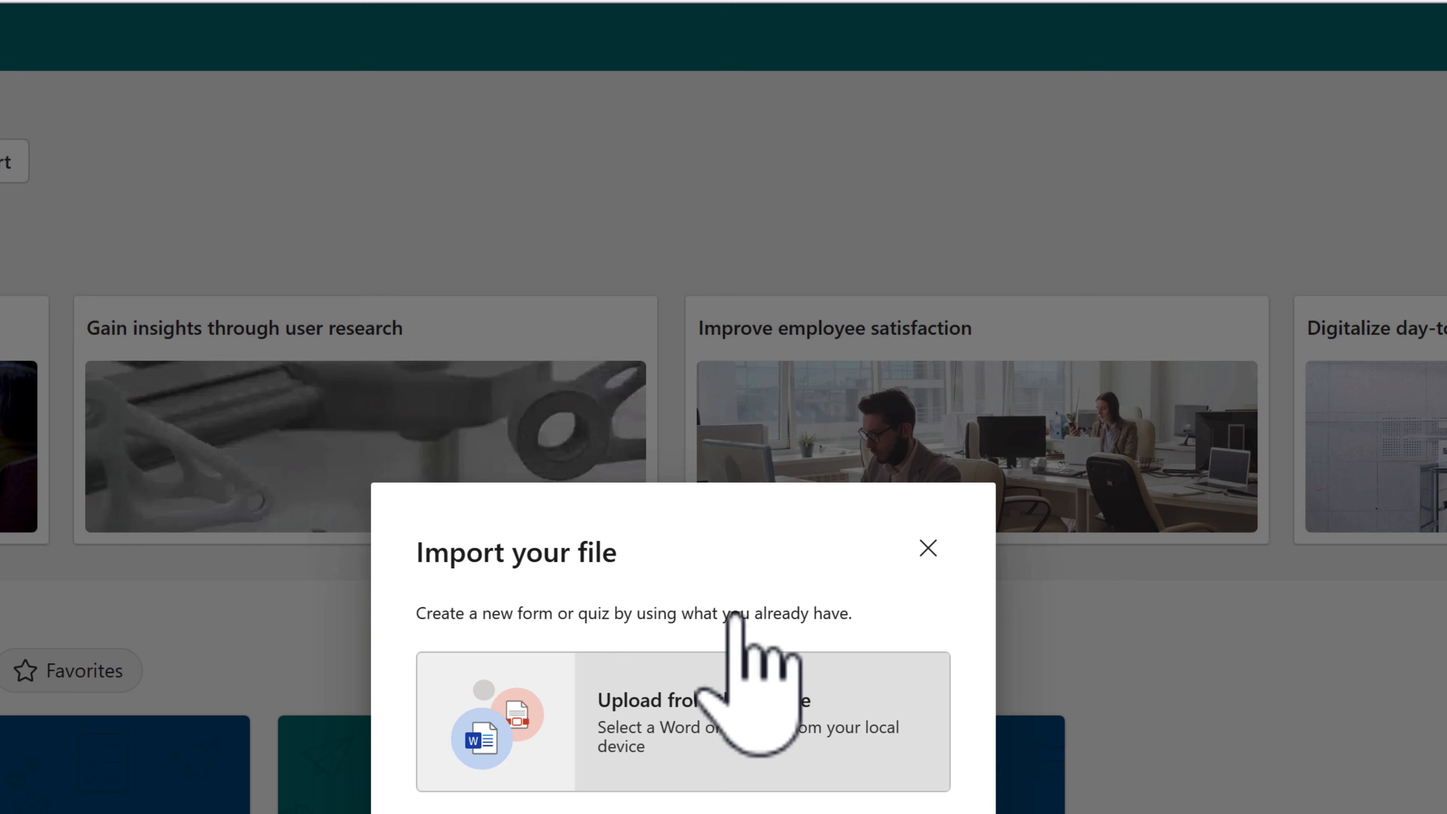
{"action": "left_click", "coordinate": [741, 642]}
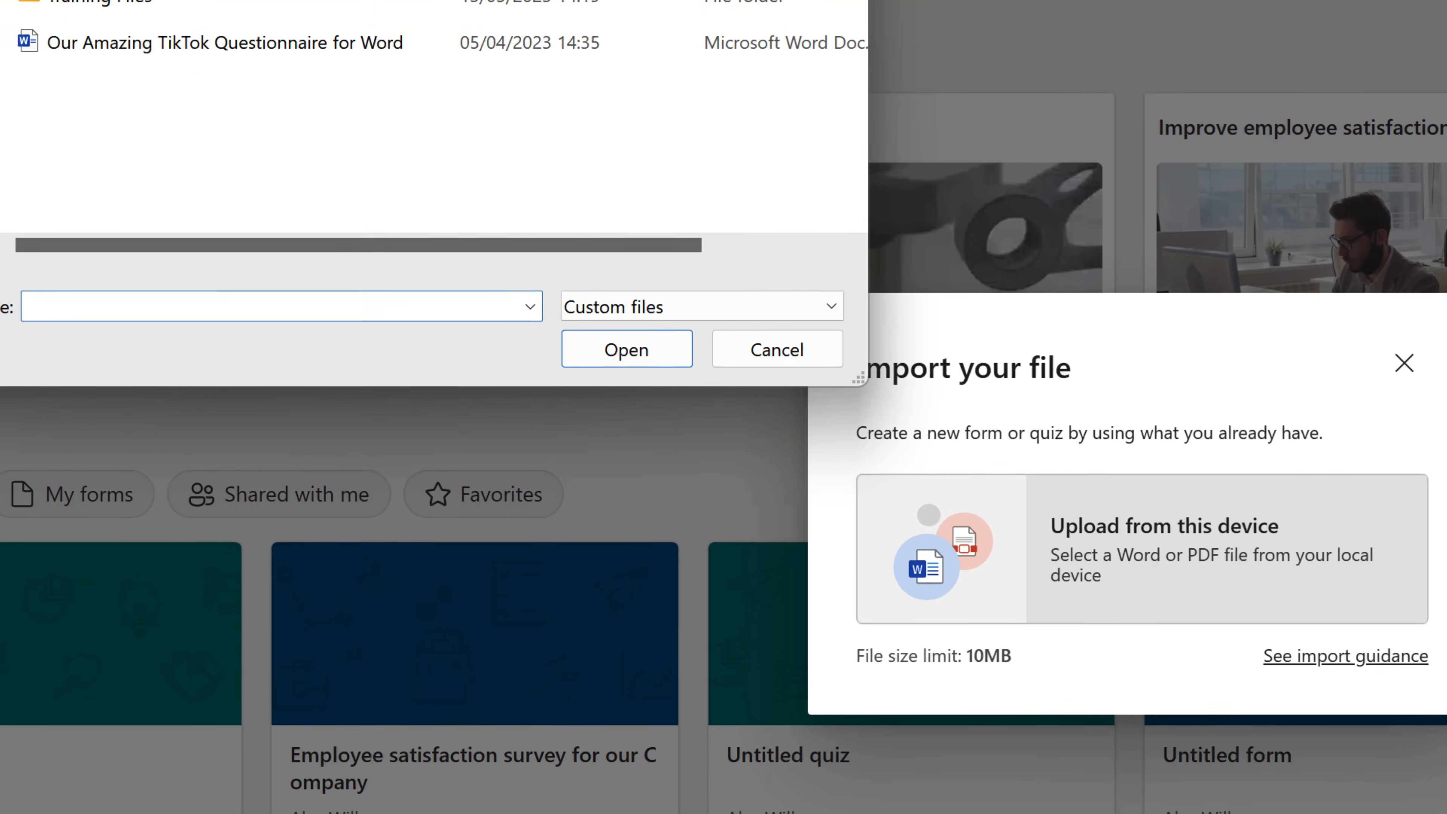
{"action": "left_click", "coordinate": [463, 43]}
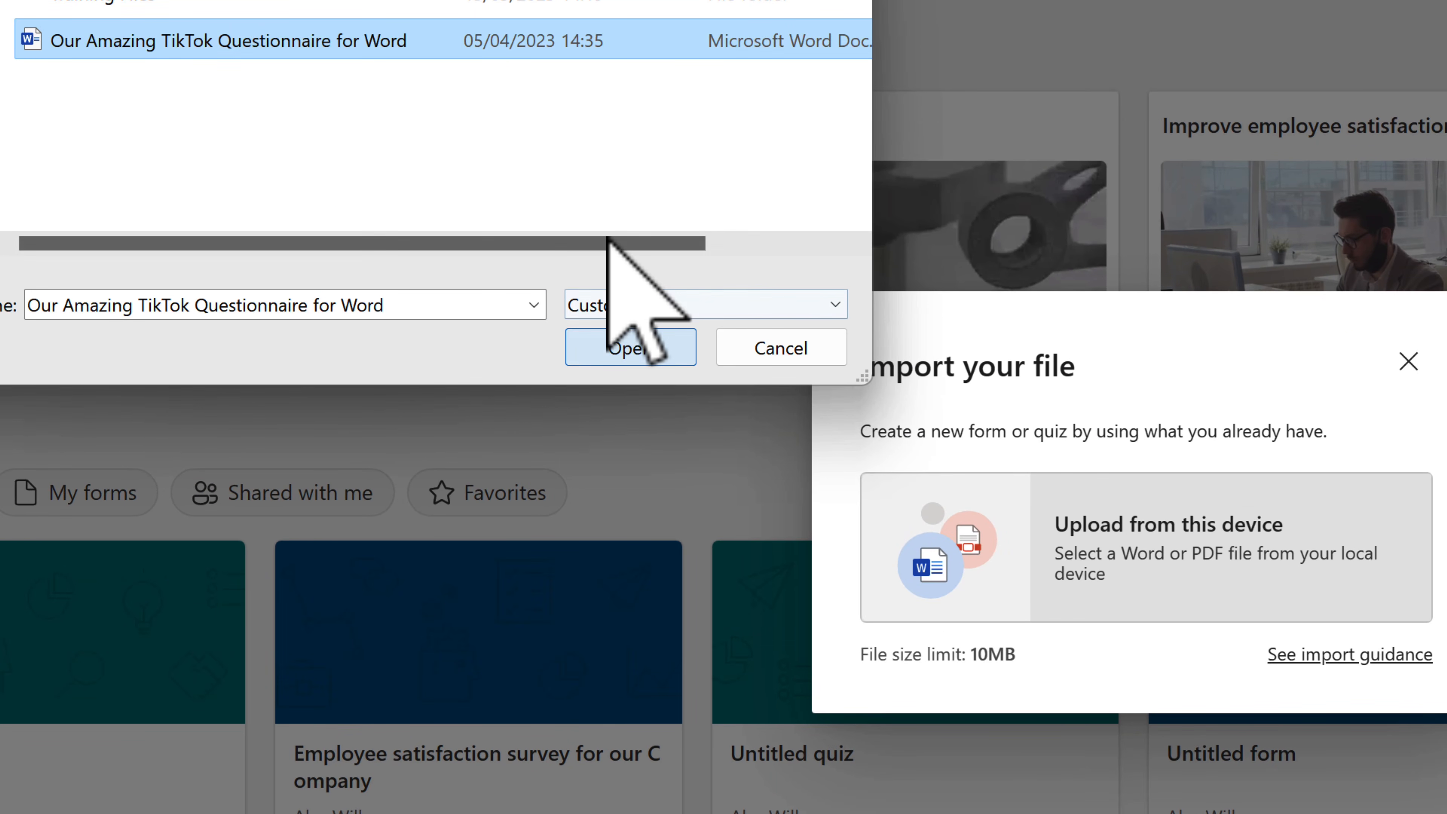
{"action": "left_click", "coordinate": [593, 342]}
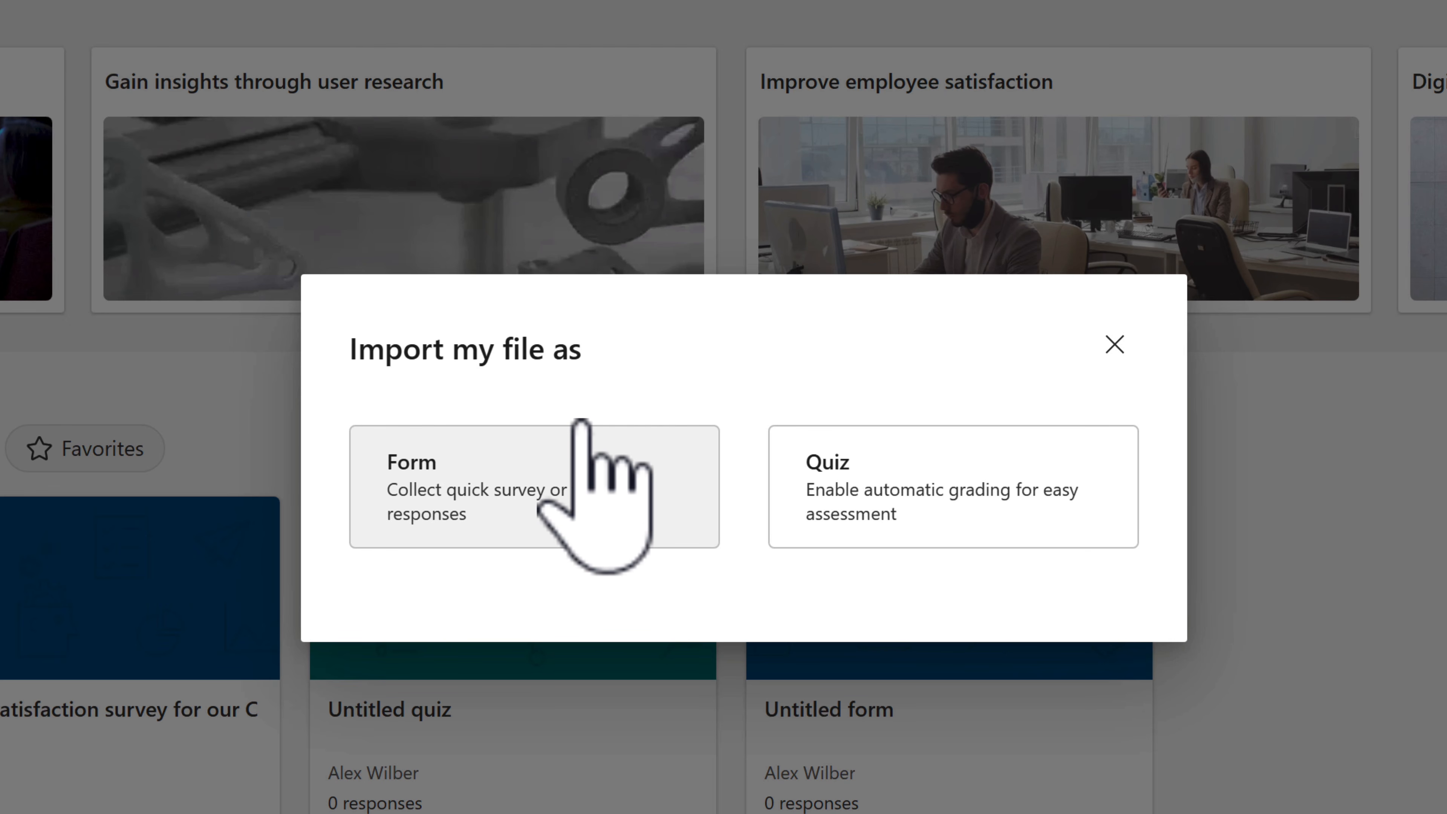
{"action": "left_click", "coordinate": [524, 447]}
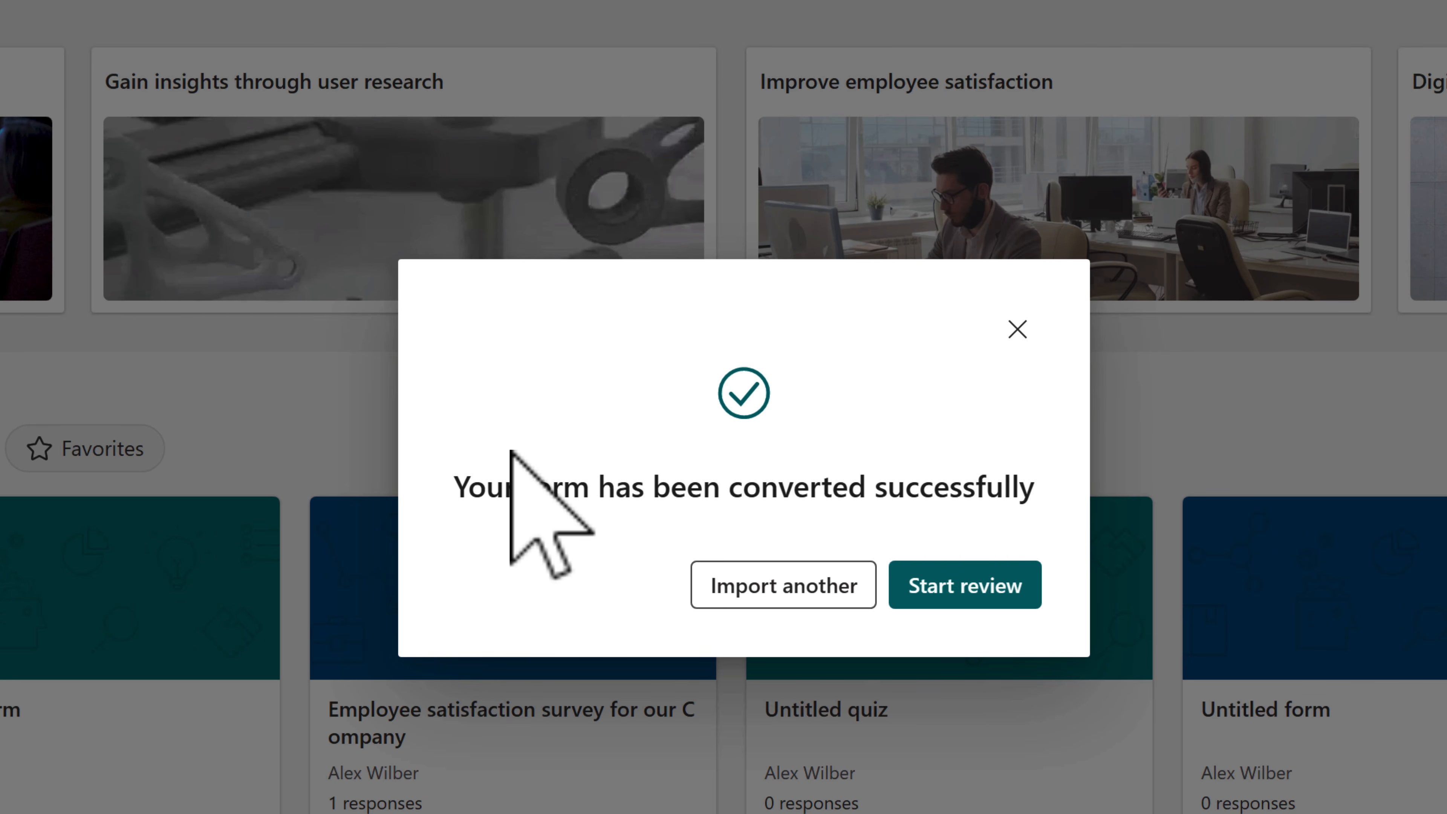
{"action": "left_click", "coordinate": [968, 586]}
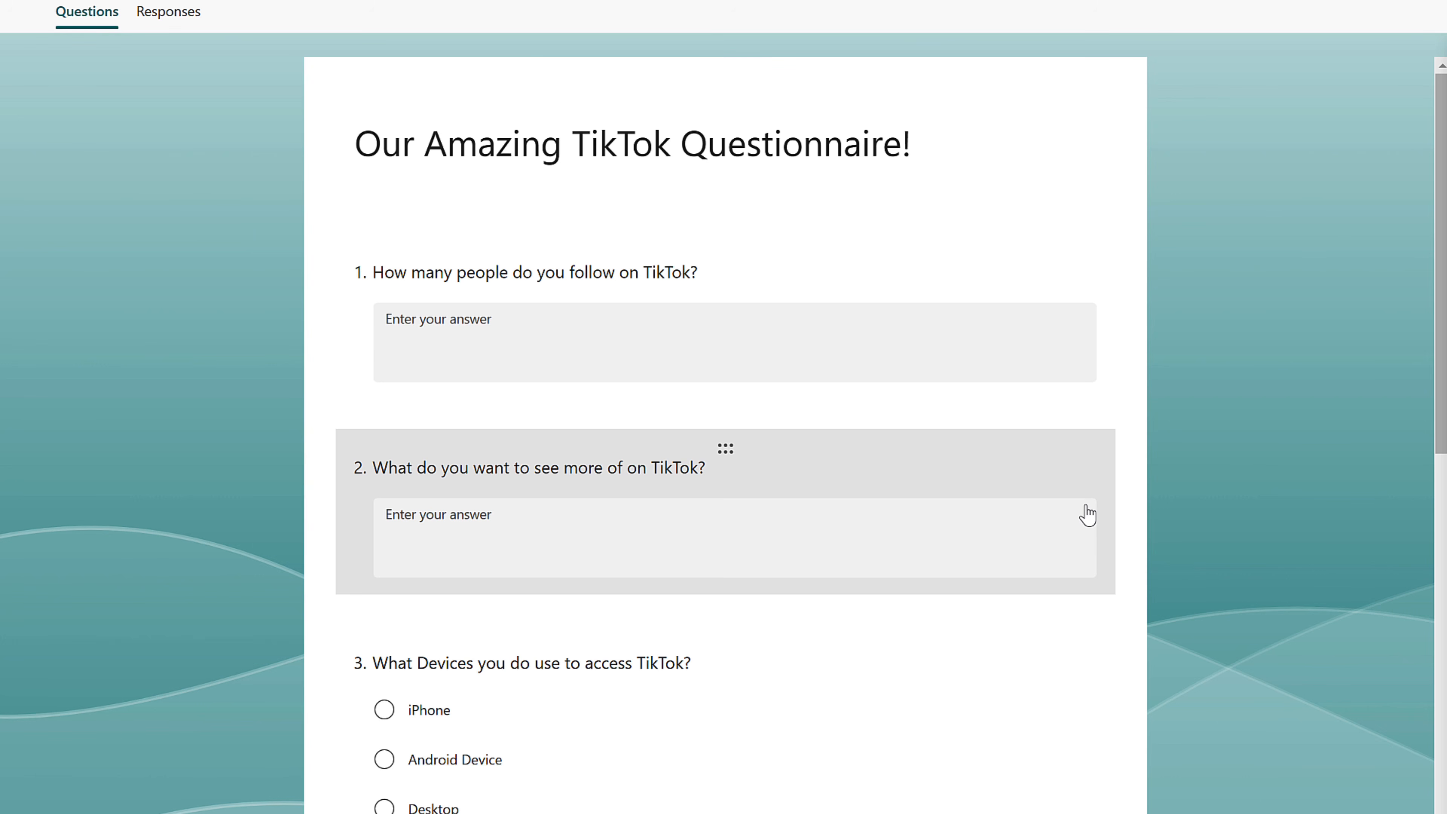
- Look through the questions of the imported TikTok questionnaire and open its style options
{"action": "scroll", "coordinate": [1135, 473], "scroll_direction": "down", "scroll_amount": 10}
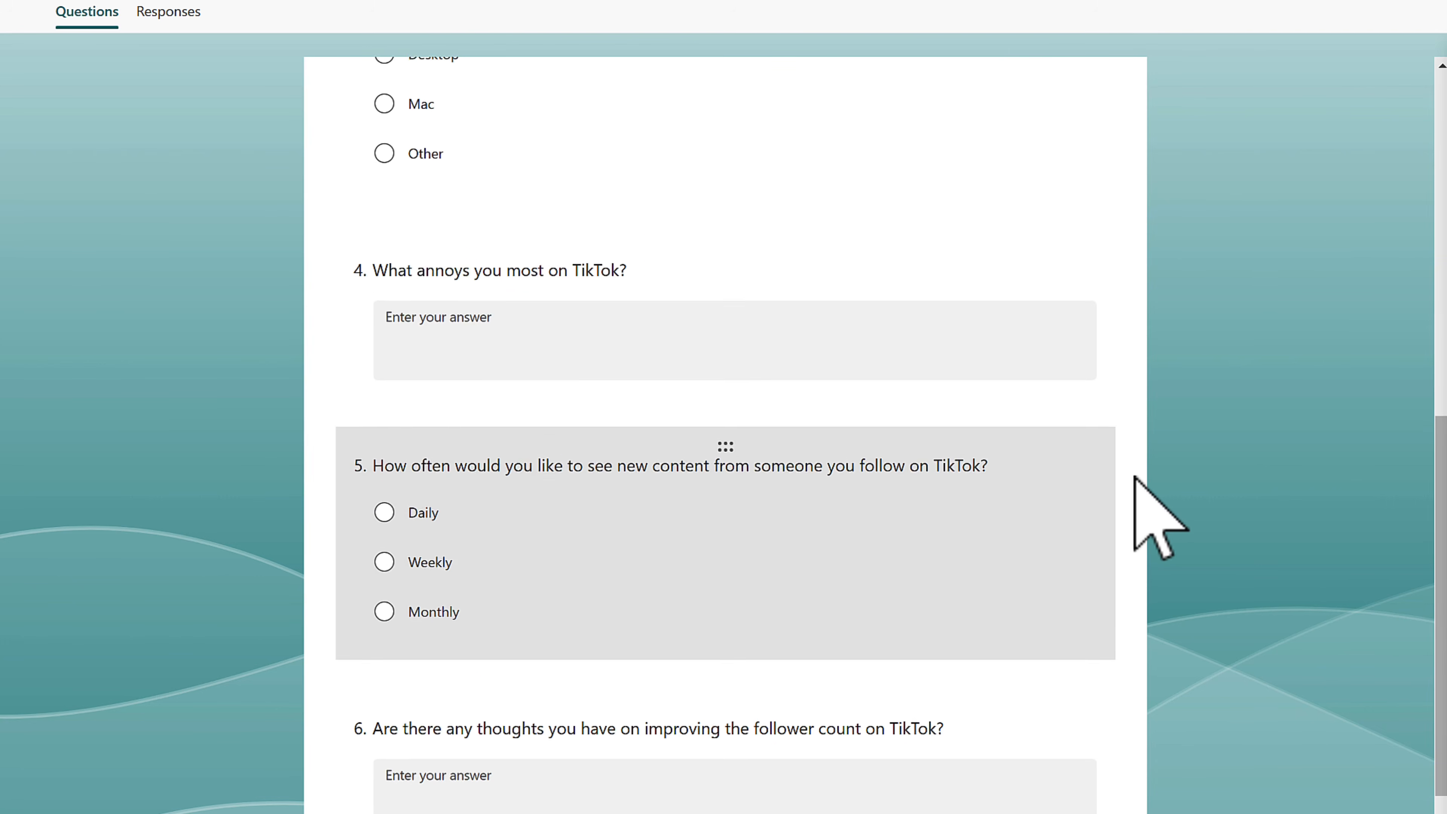
{"action": "scroll", "coordinate": [1135, 473], "scroll_direction": "up", "scroll_amount": 15}
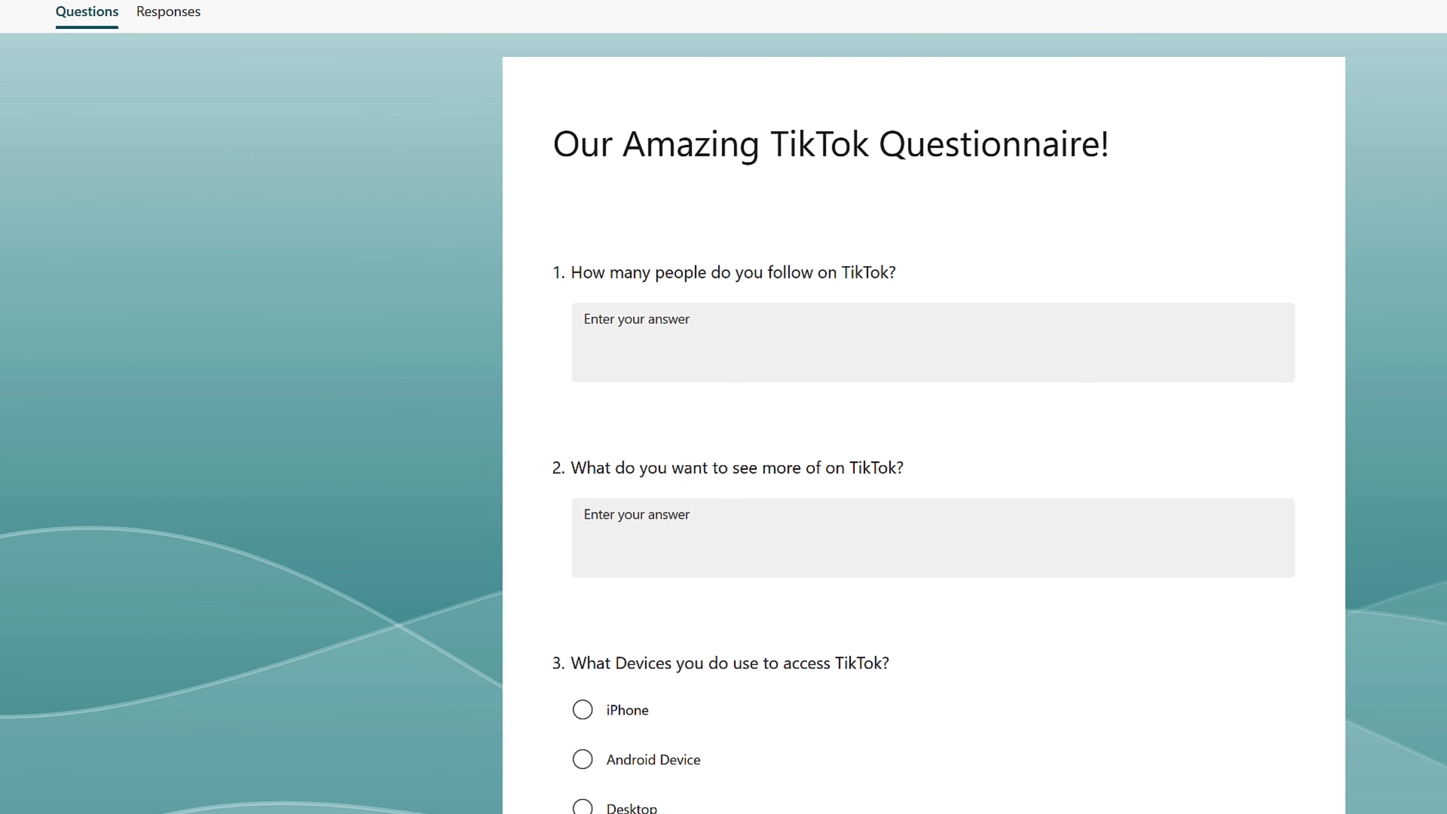
{"action": "left_click", "coordinate": [1327, 14]}
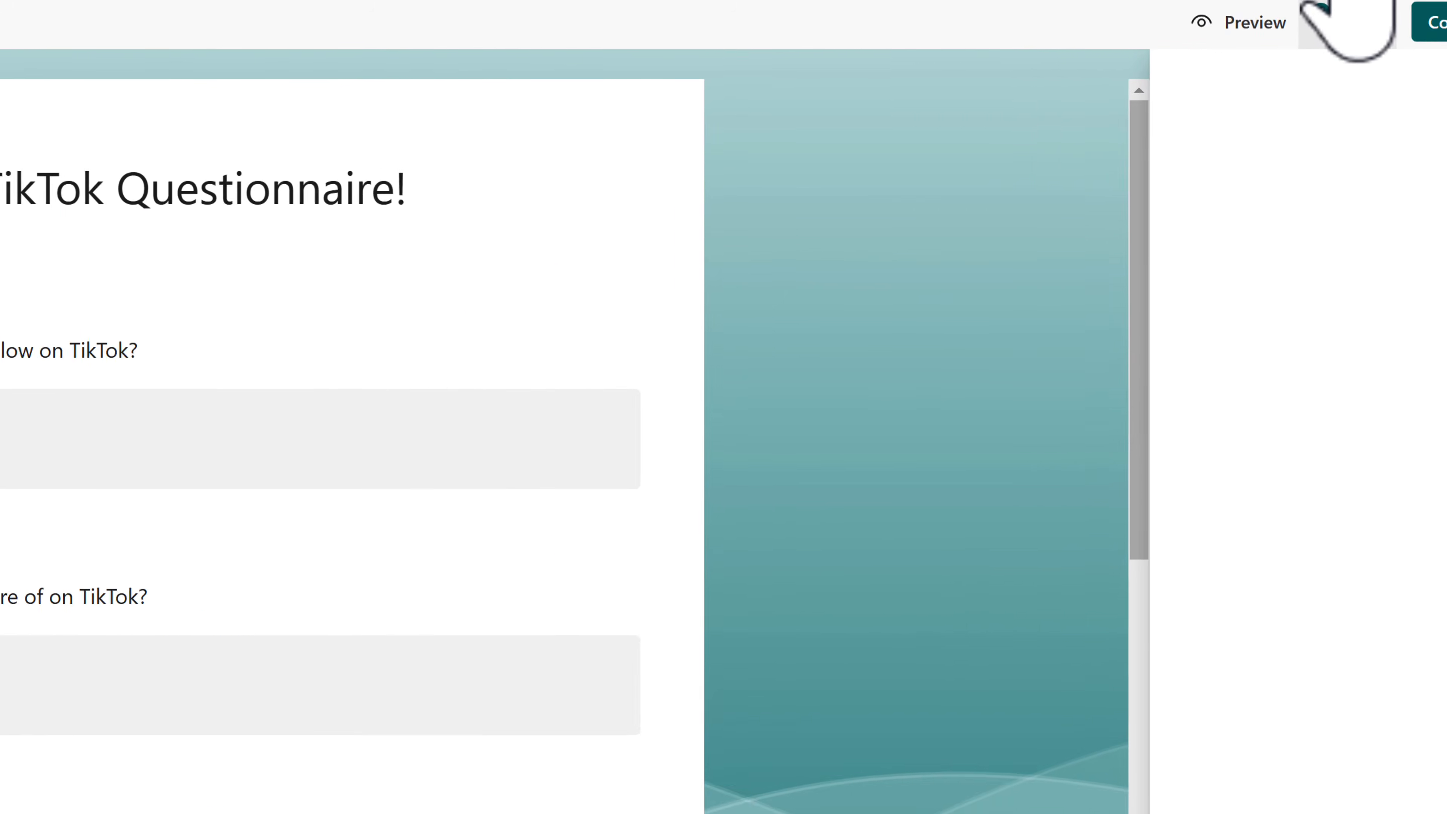
{"action": "left_click", "coordinate": [1060, 393]}
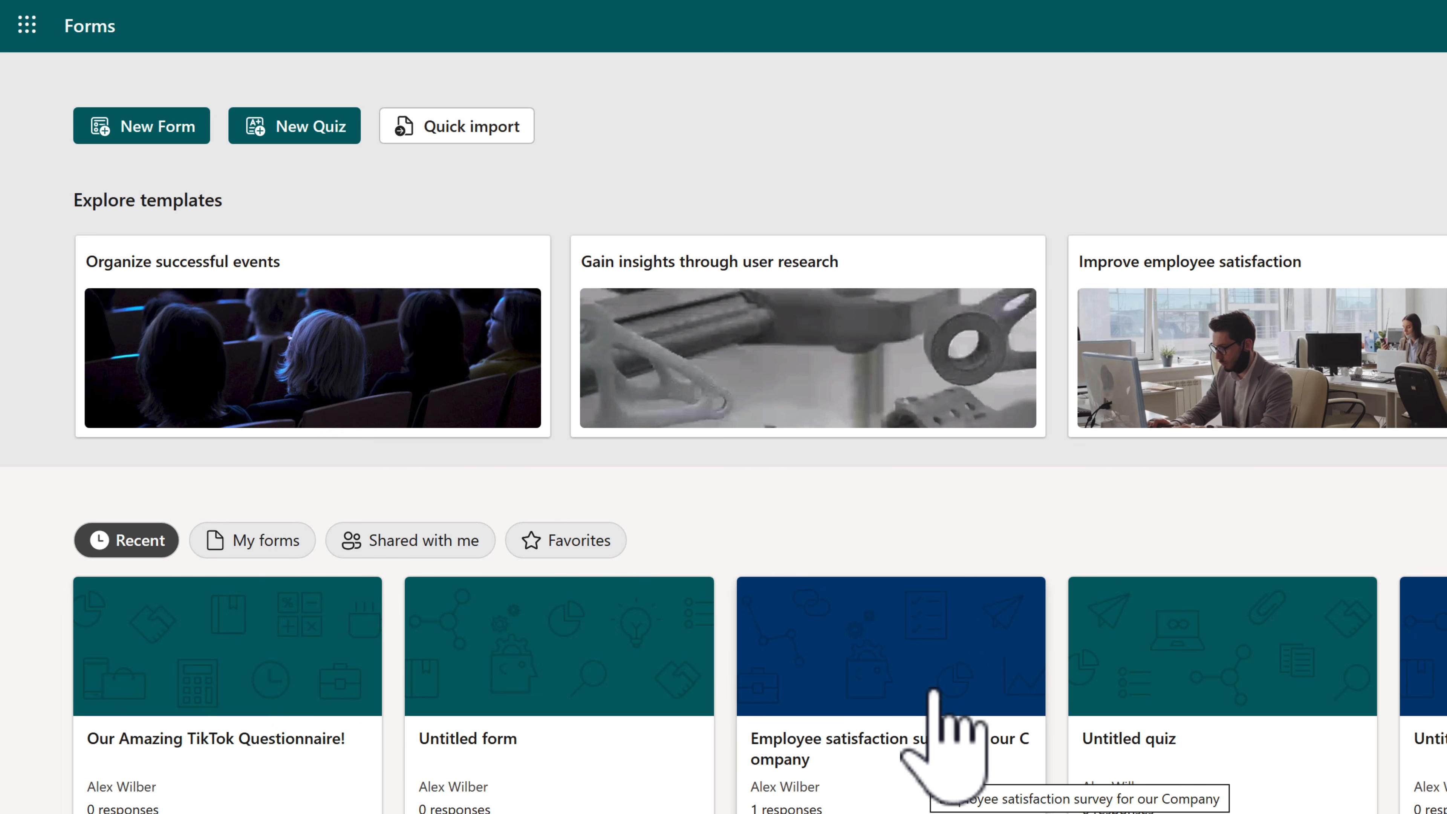
- Show the forms that have been shared with this account on the Forms home page
{"action": "left_click", "coordinate": [923, 764]}
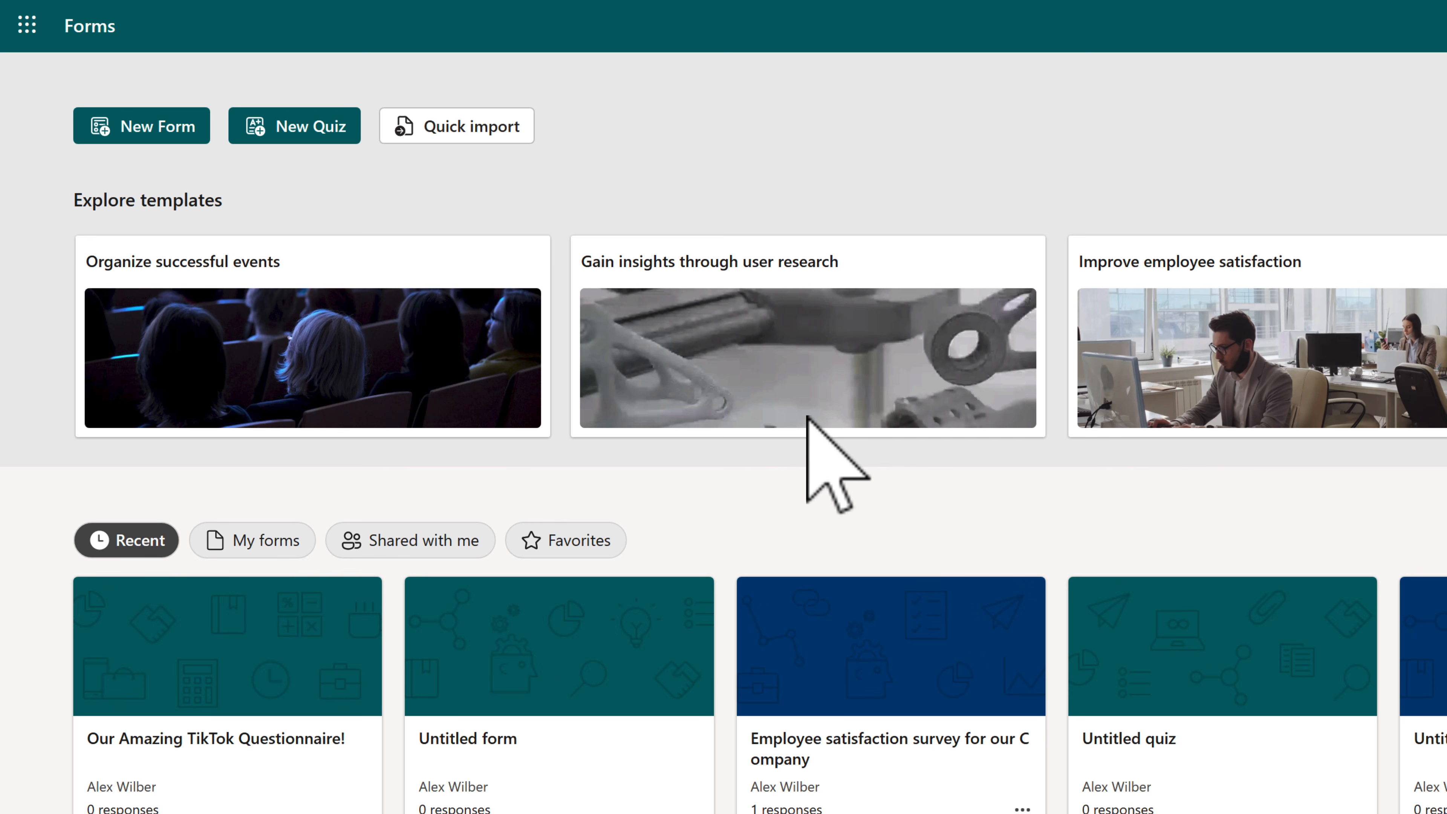
{"action": "left_click", "coordinate": [398, 538]}
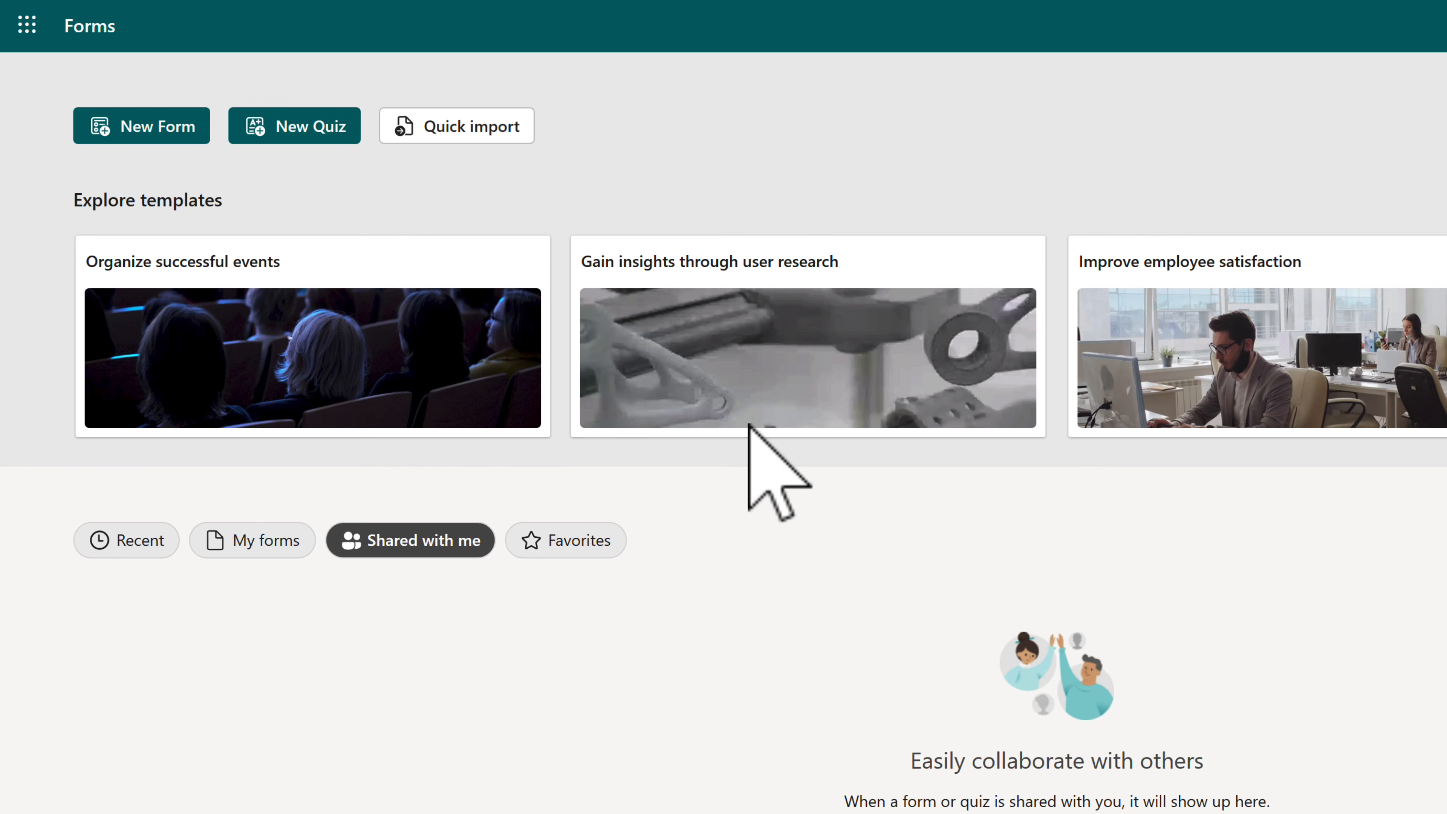